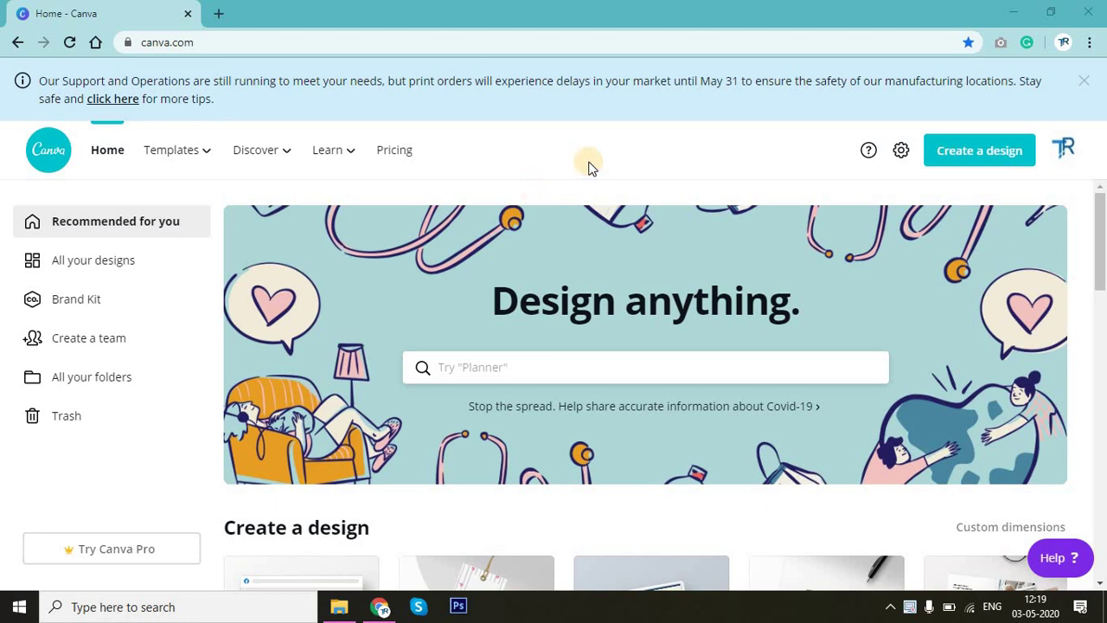
Start a custom-size design with width 1400 px and height 425 px.
click(1013, 167)
click(848, 233)
text(1400)
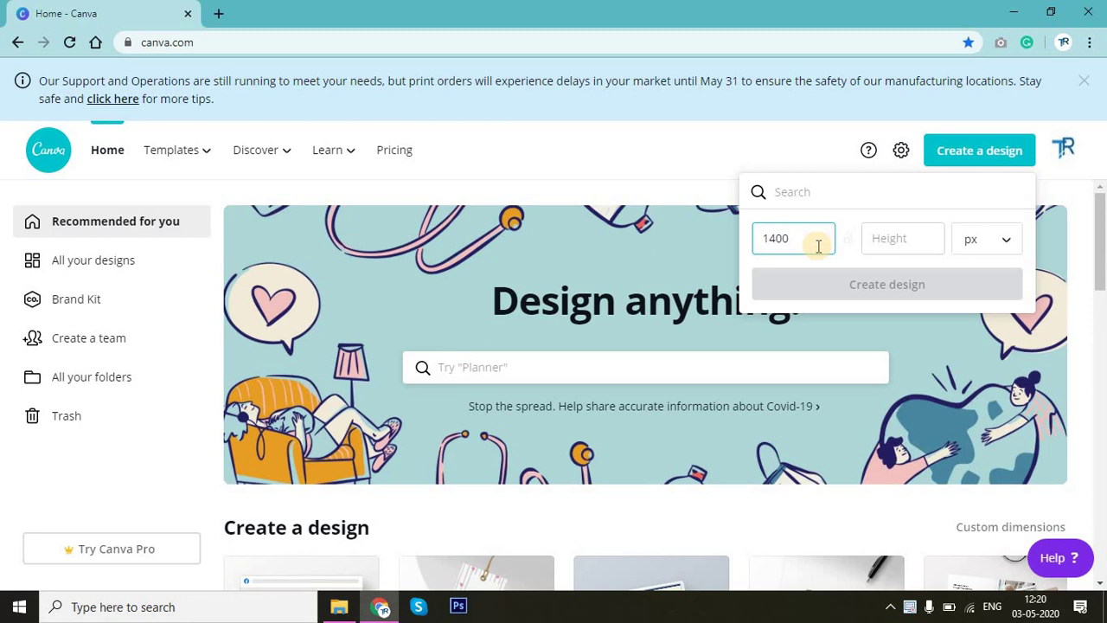
key(Tab)
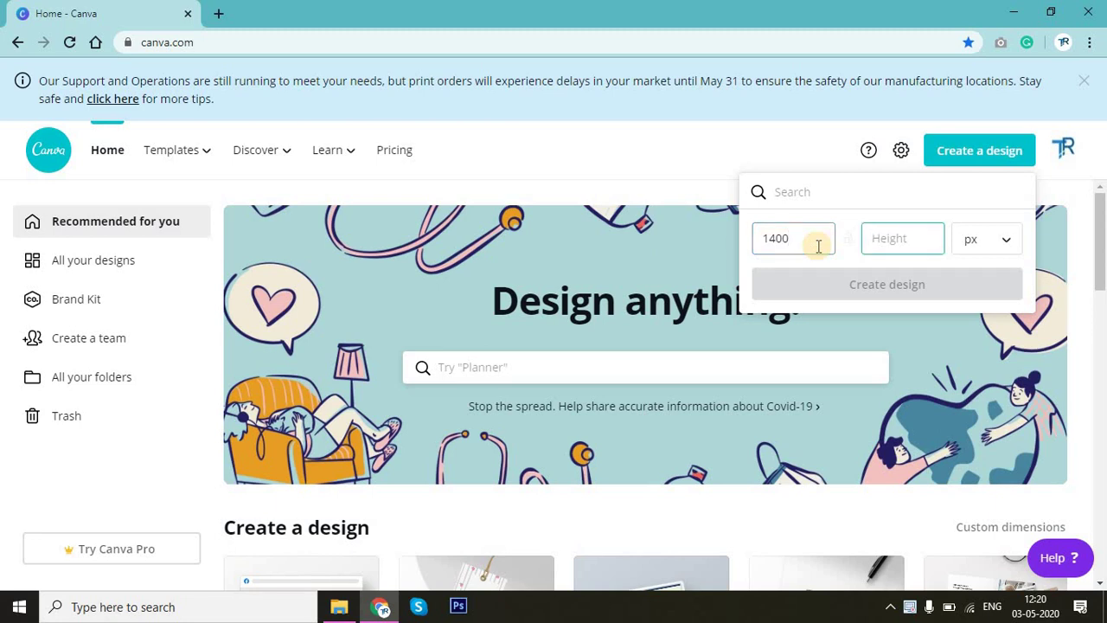
text(425)
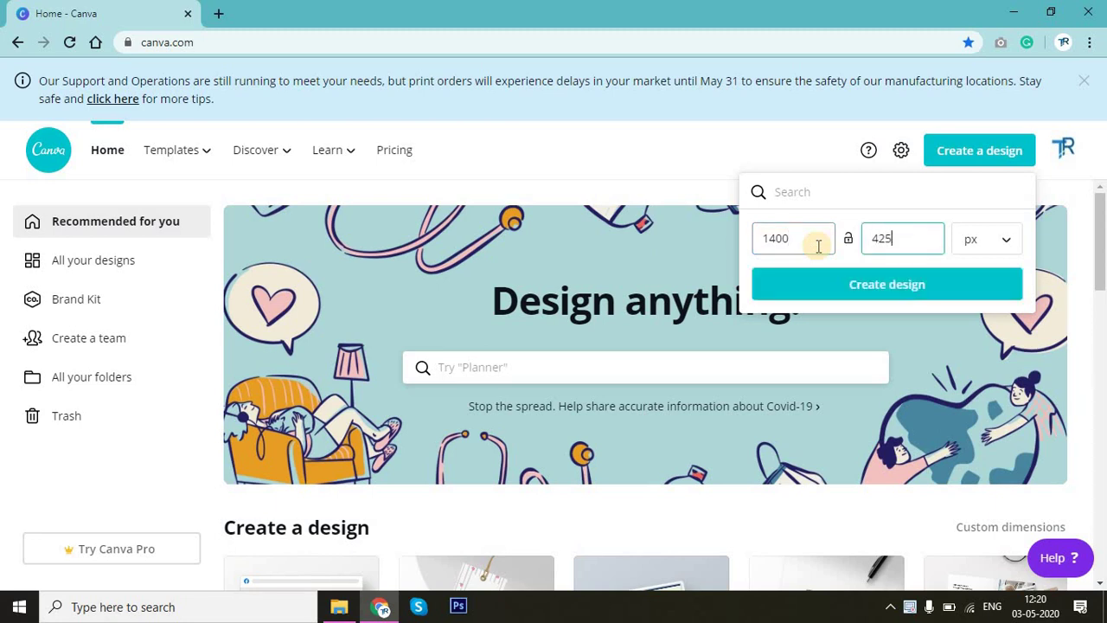
Create the blank 1400 × 425 px design and scroll through the suggested templates.
click(865, 292)
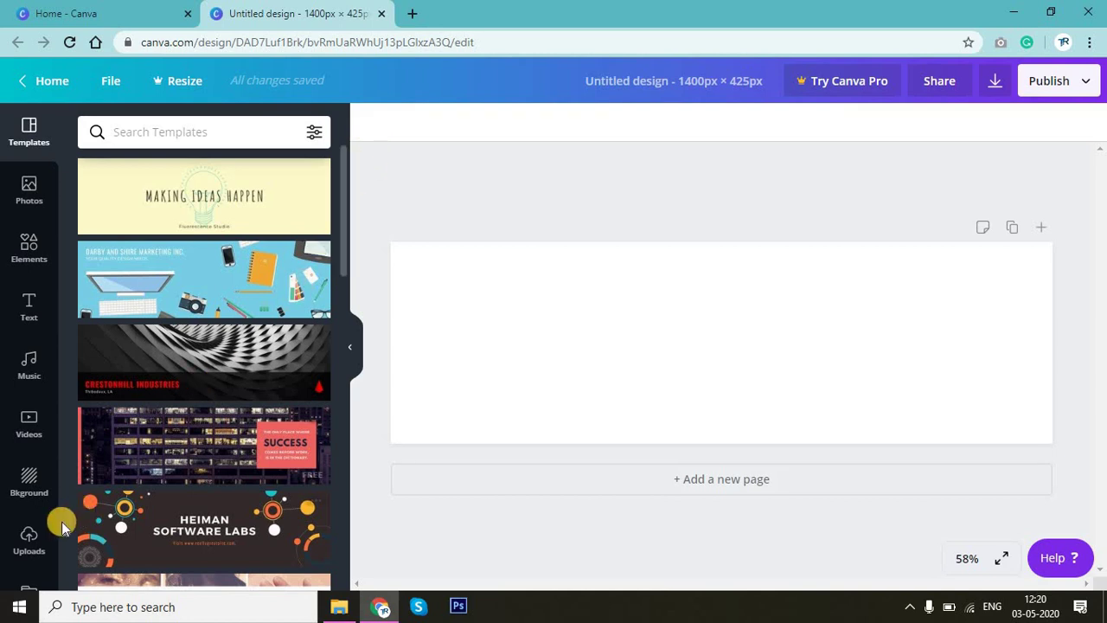
scroll(57, 467, down, 2)
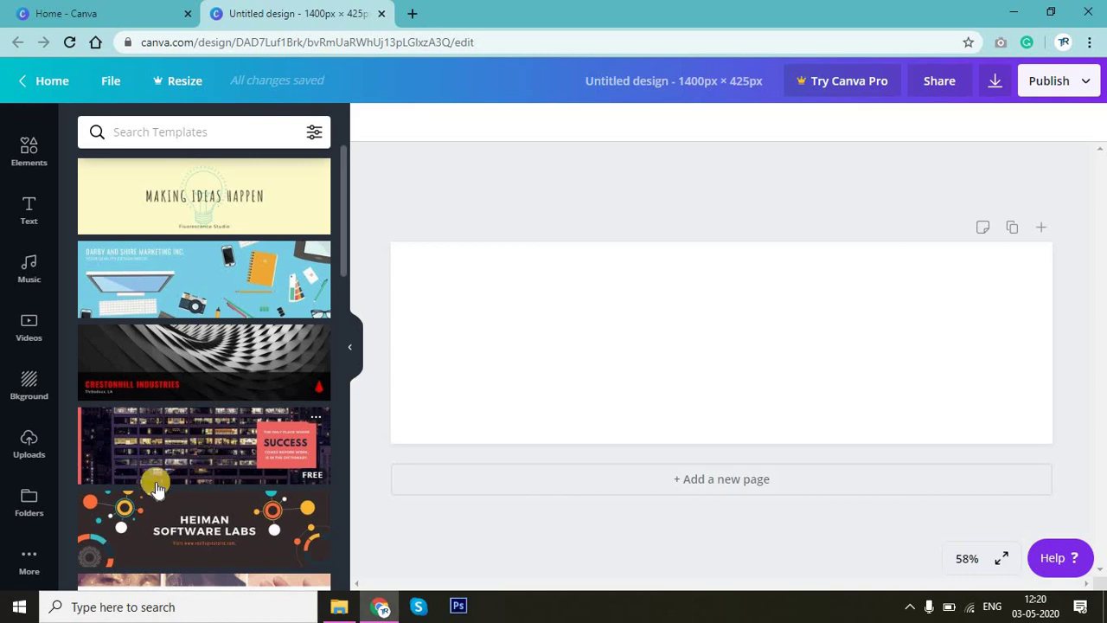
Place the uploaded coffee-and-notebook desk photo and stretch it from the top-left corner to fill the banner.
click(26, 452)
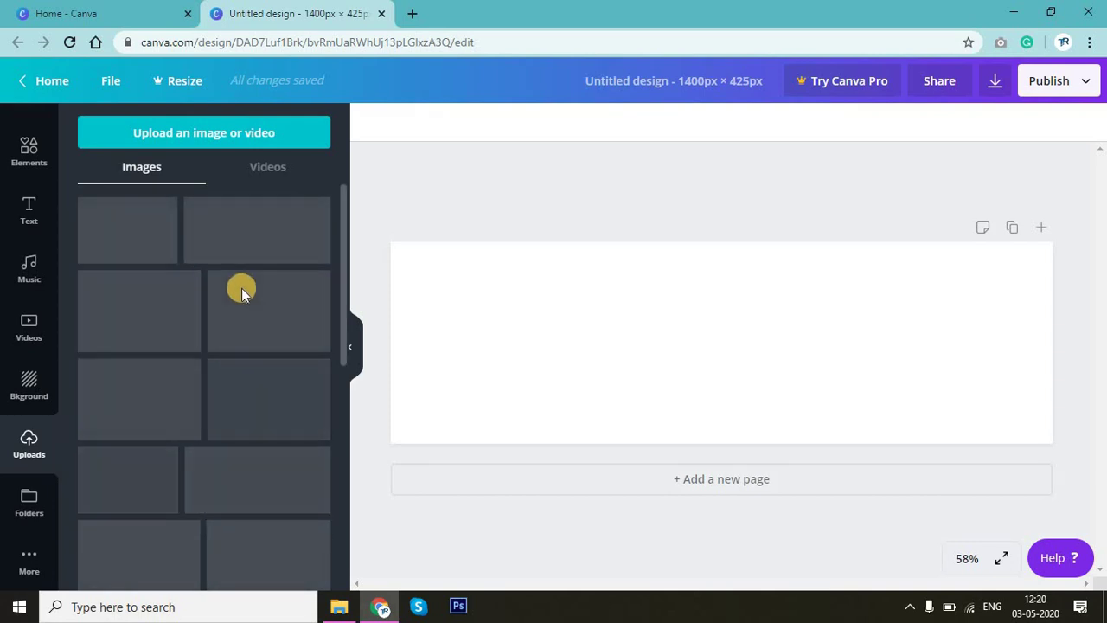
click(251, 231)
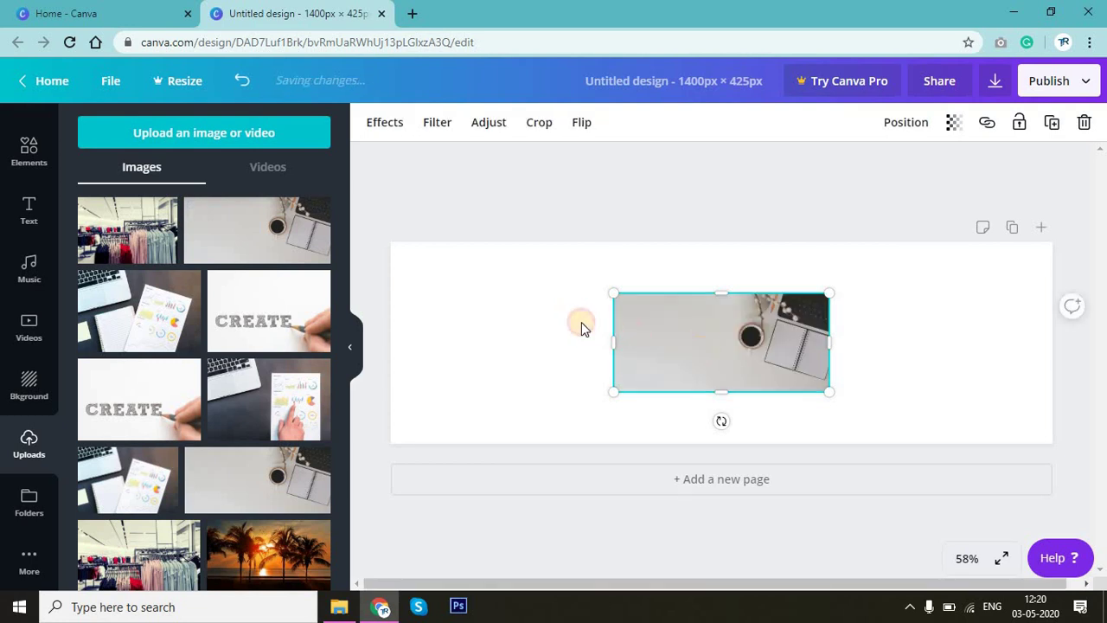
drag(648, 332, 478, 294)
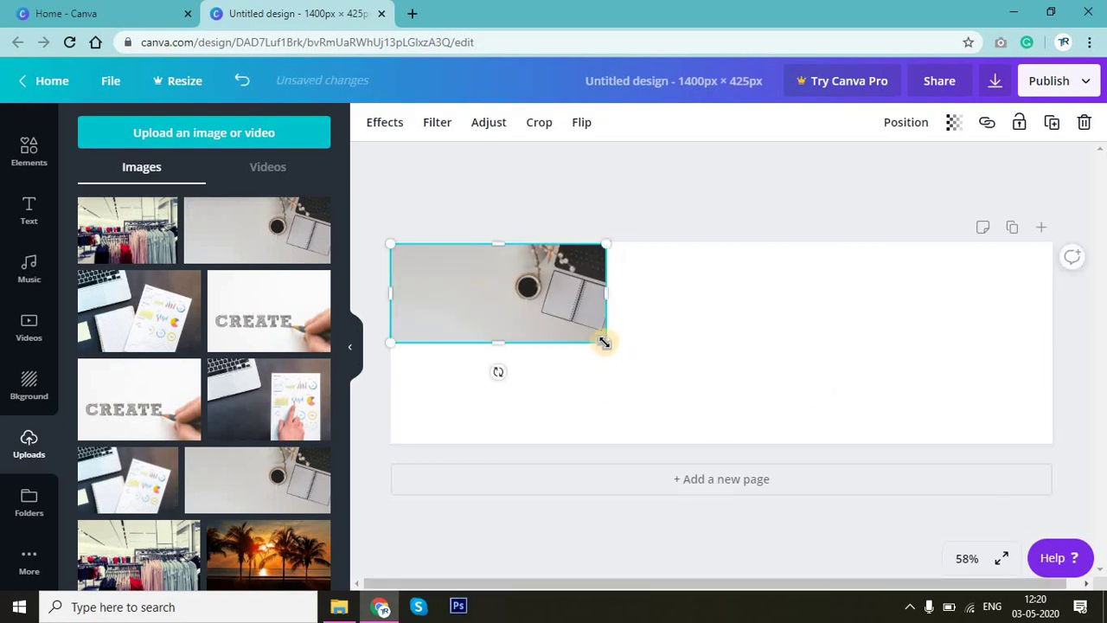
drag(605, 343, 1054, 487)
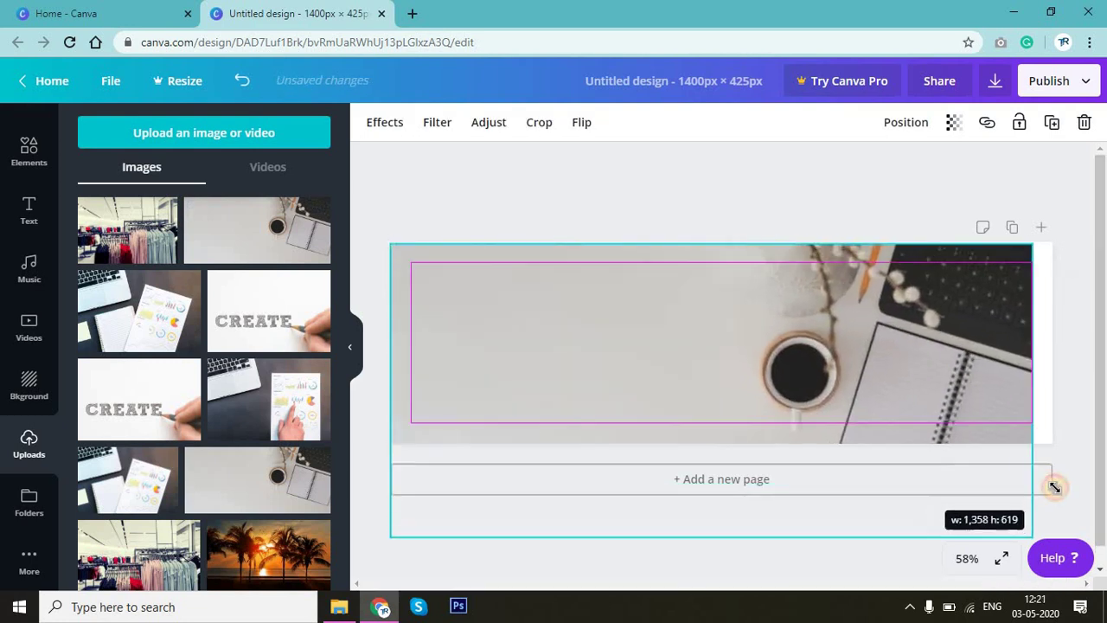
drag(1054, 487, 1060, 455)
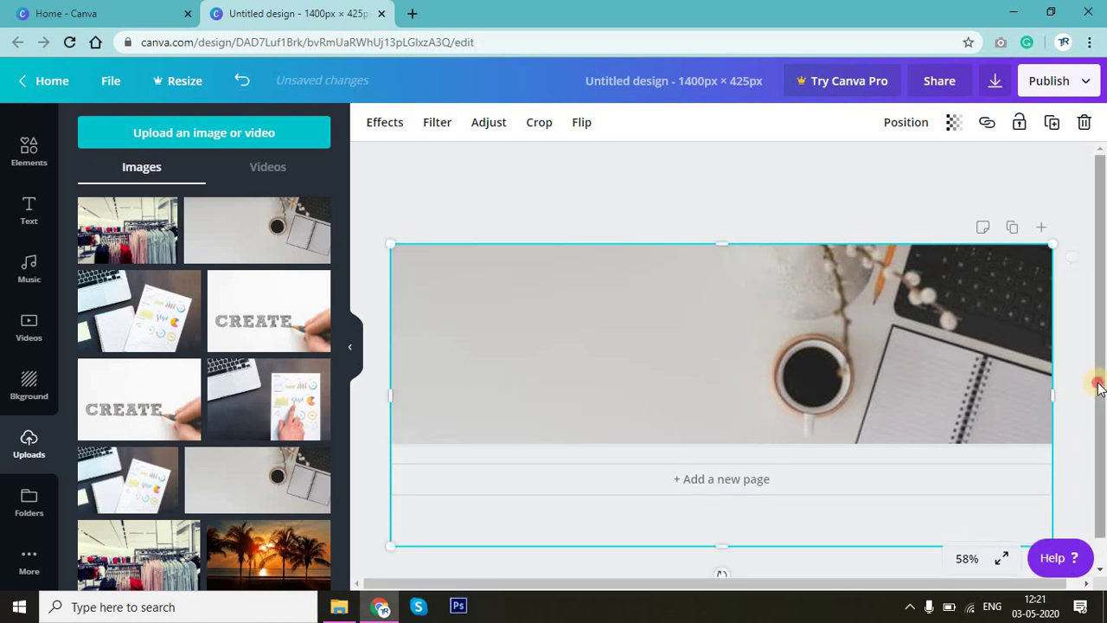
click(1098, 387)
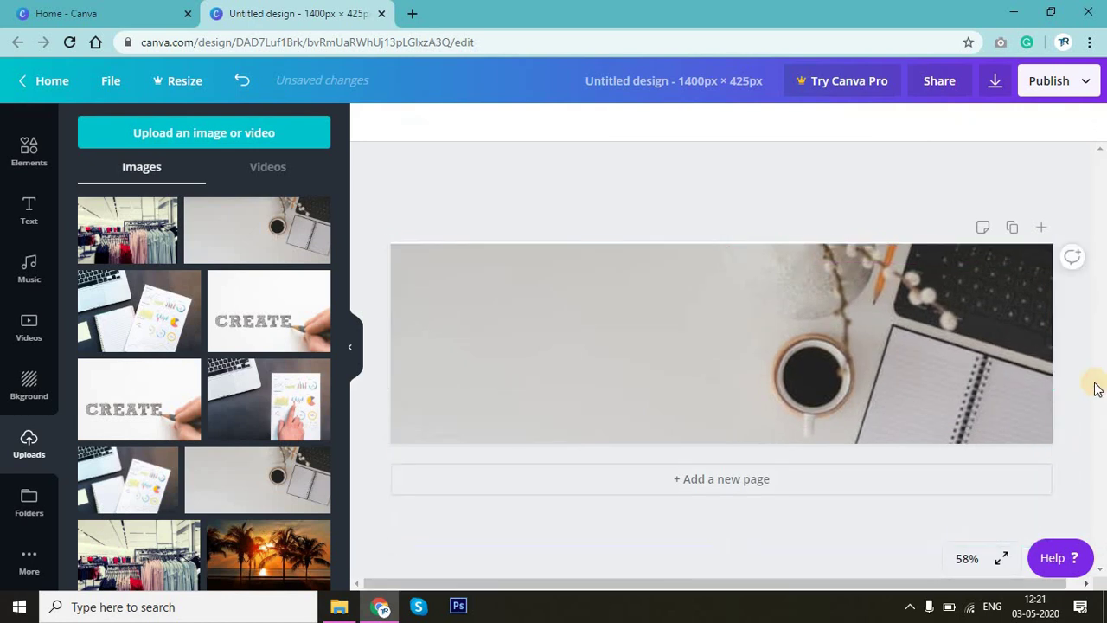
click(862, 387)
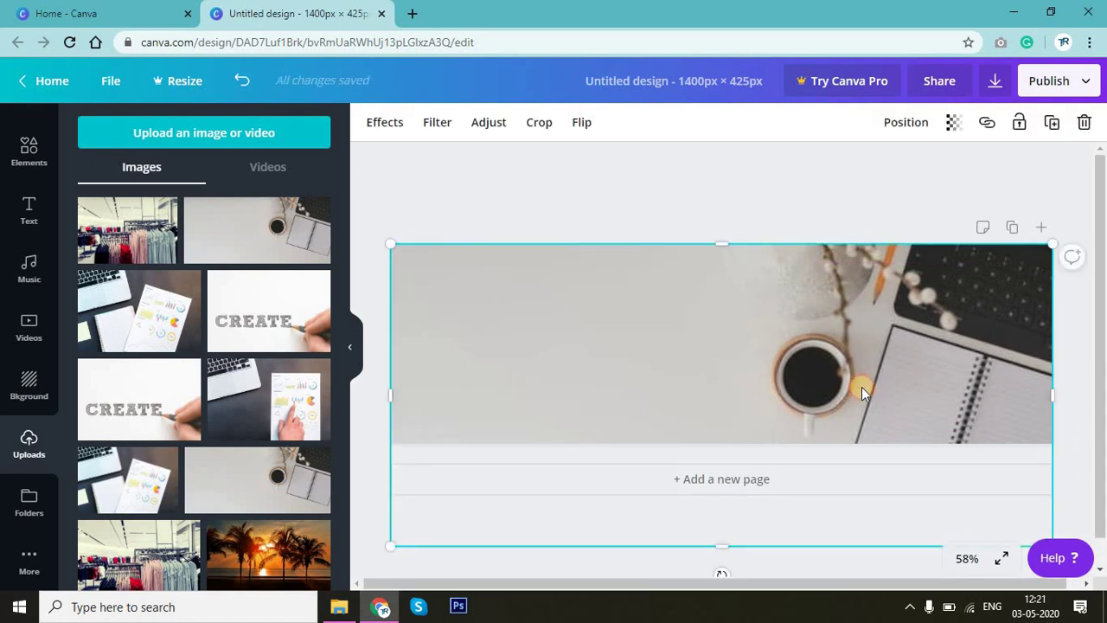
click(1080, 346)
click(605, 205)
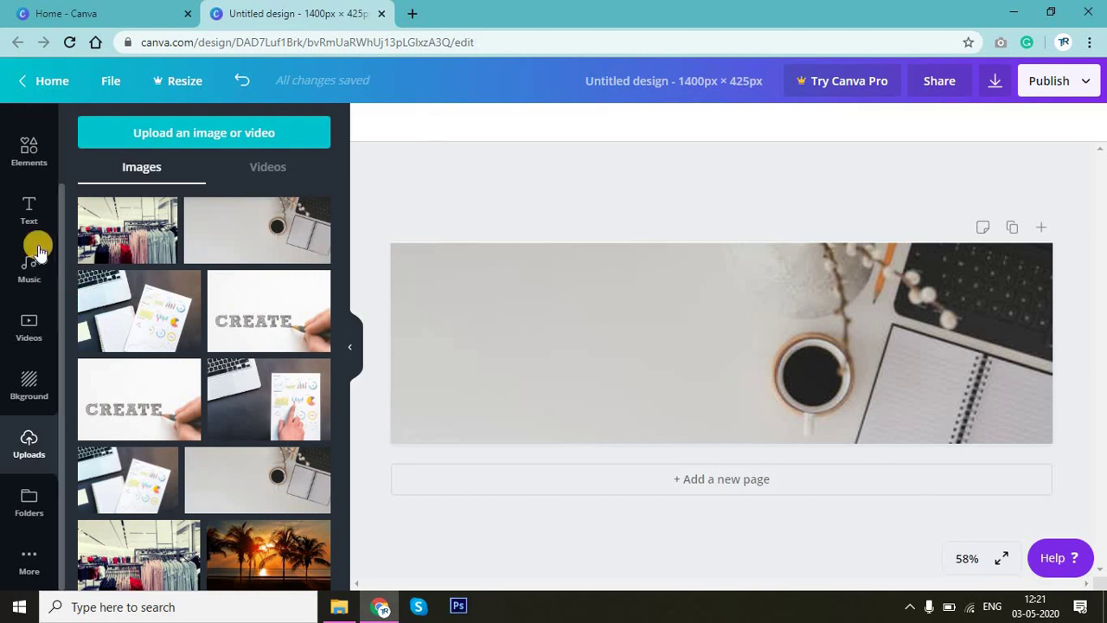
Add a gradient shape from Elements and stretch it across the full 1400 px banner width.
click(29, 152)
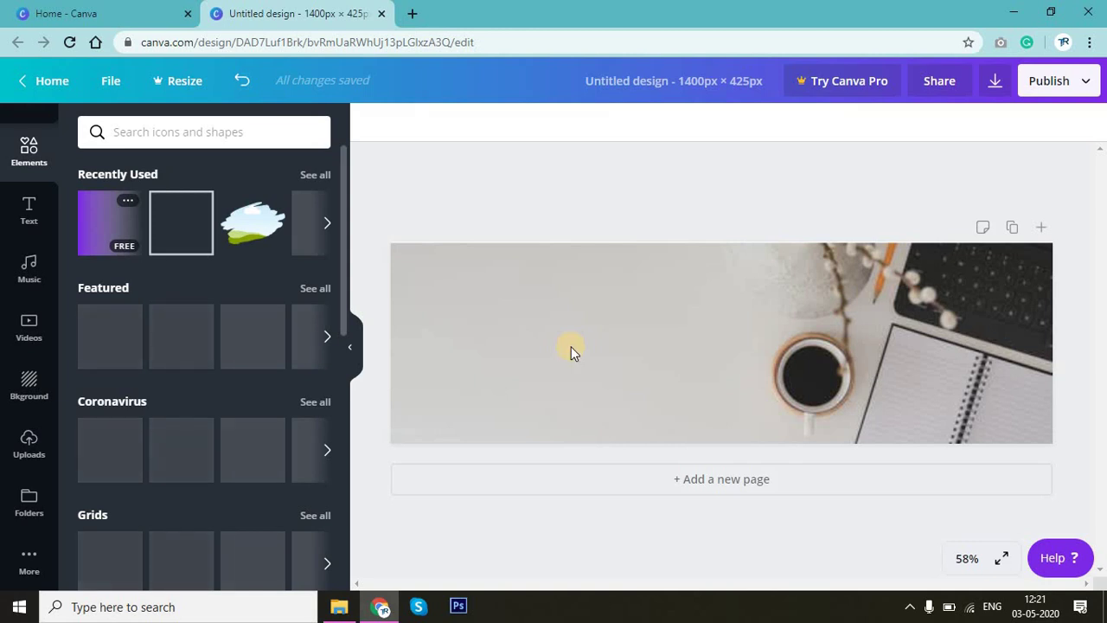
key(ctrl+z)
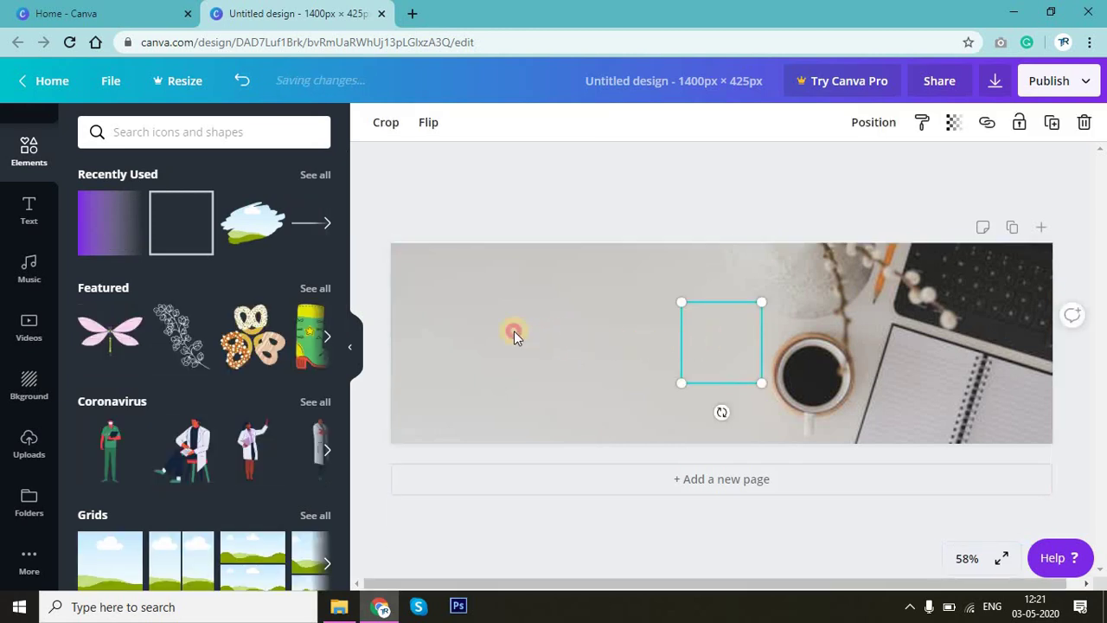
drag(424, 295, 419, 281)
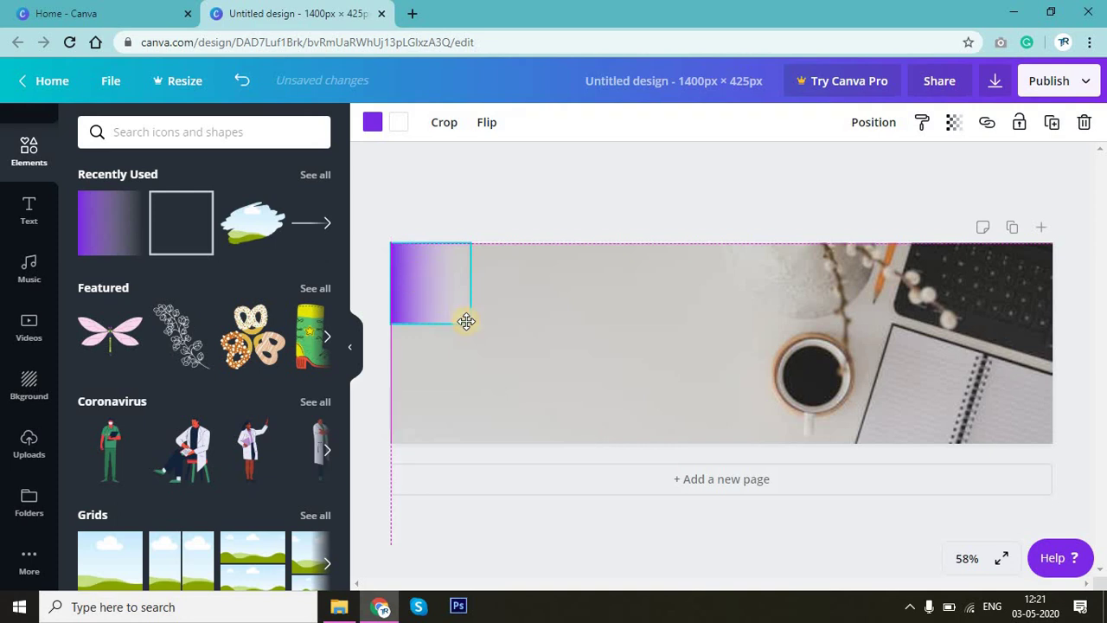
mouse_move(471, 329)
mouse_down()
mouse_move(1095, 494)
mouse_move(1104, 515)
mouse_up()
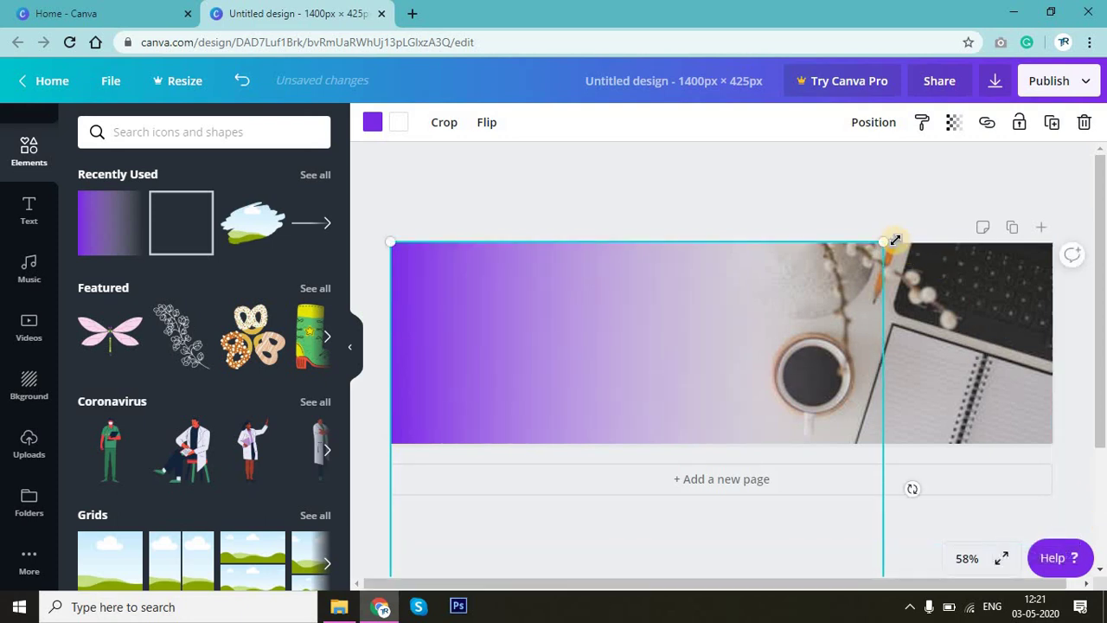
mouse_move(903, 242)
mouse_down()
mouse_move(1092, 187)
mouse_move(1103, 138)
mouse_up()
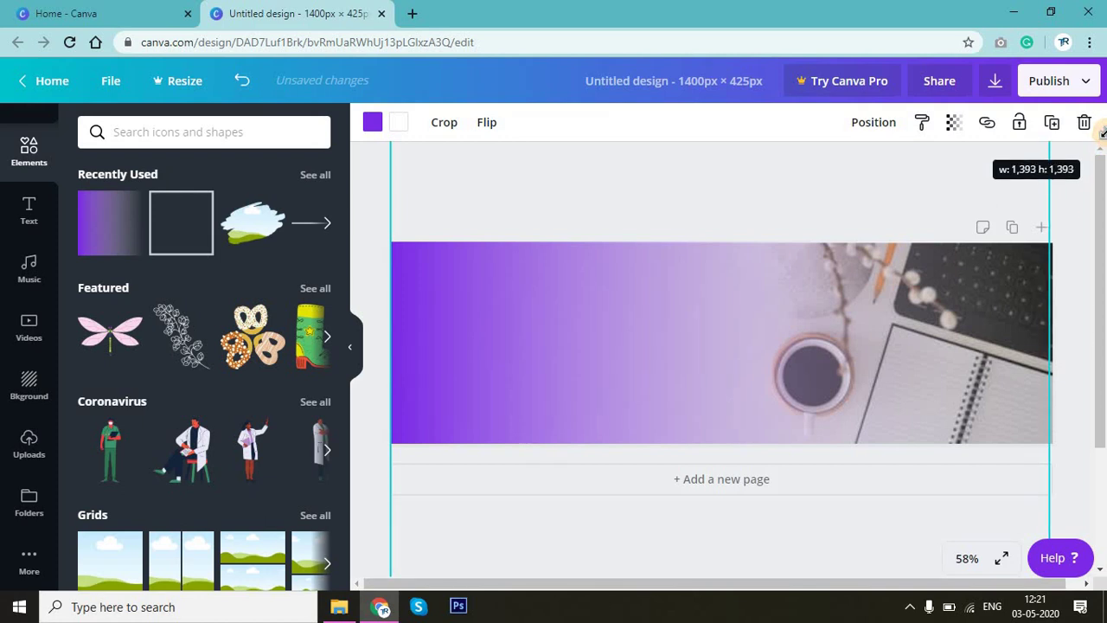
drag(1104, 138, 1105, 135)
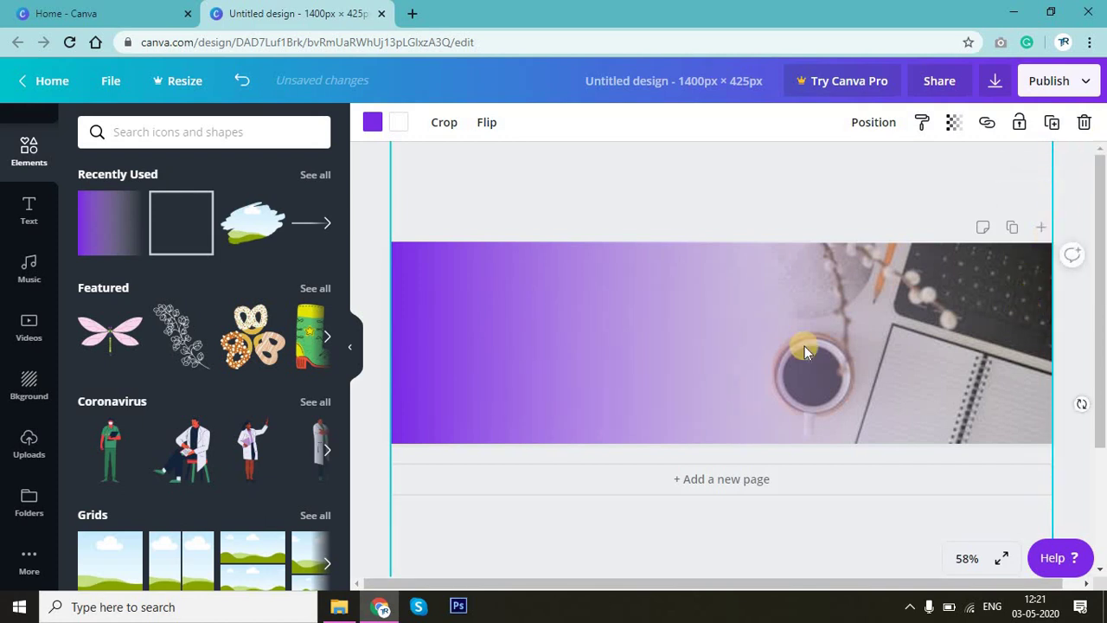
Recolour the gradient overlay from purple to dark grey.
click(375, 124)
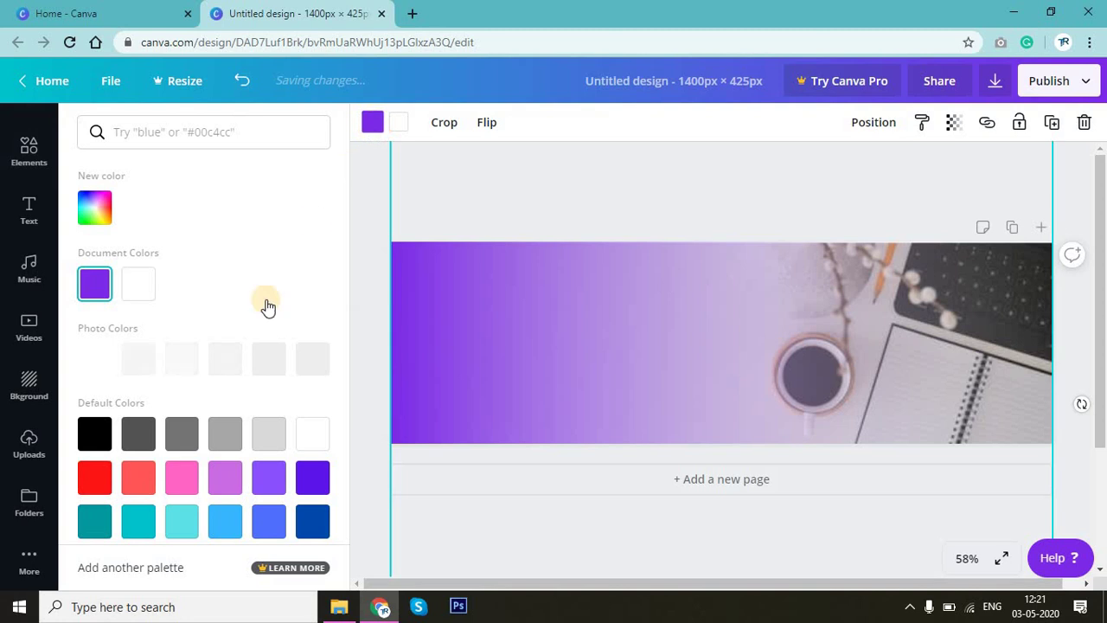
click(142, 443)
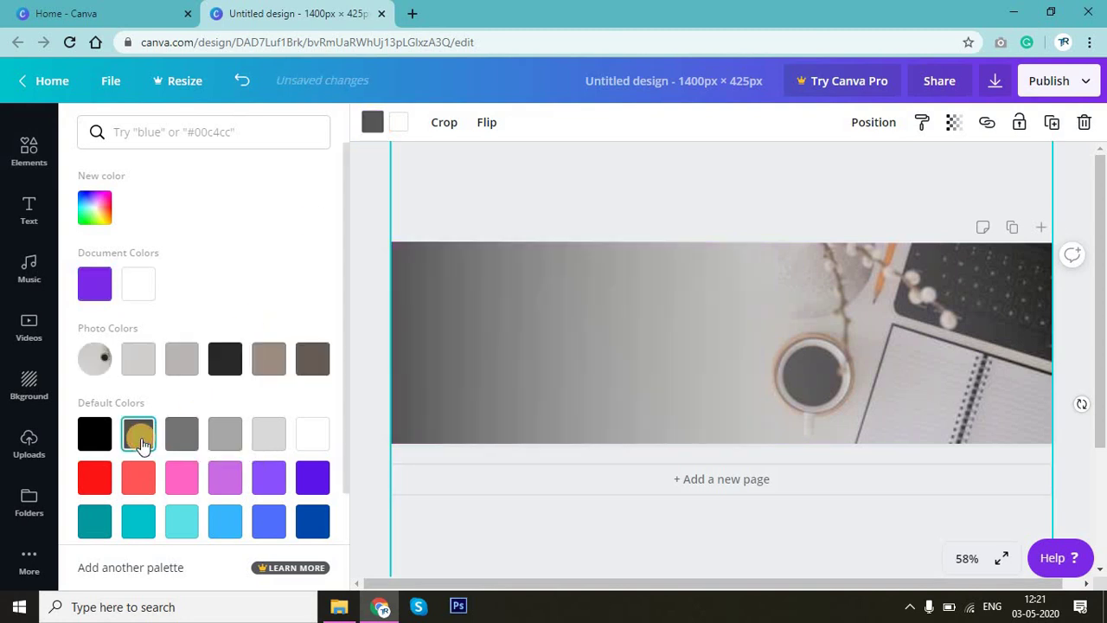
click(941, 167)
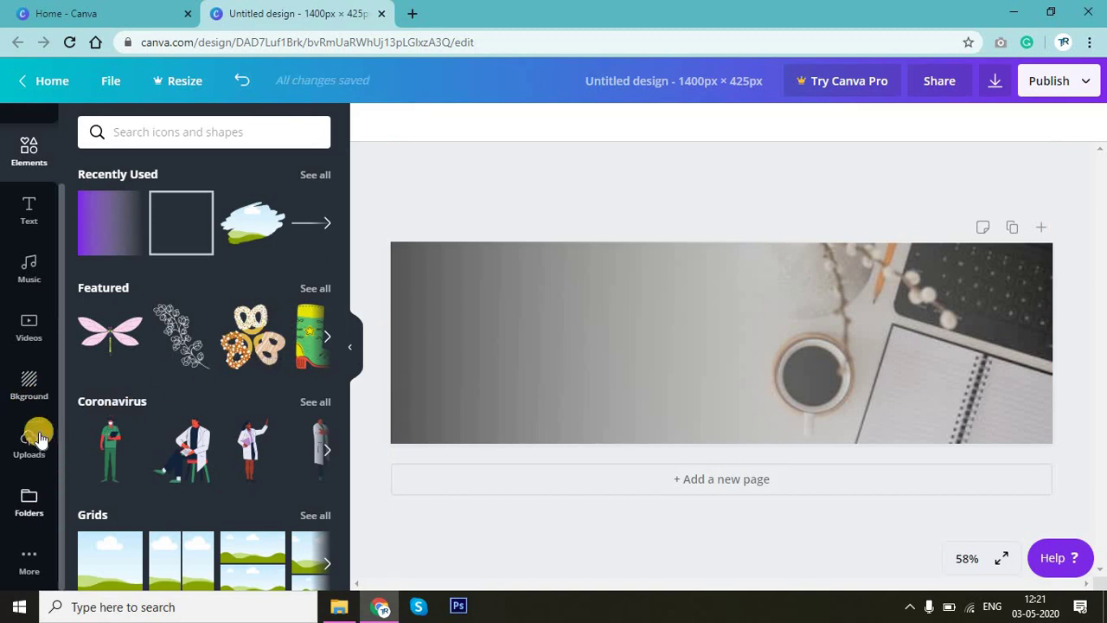
Scroll through the Text panel's styled combinations until the Farm to Table design shows.
click(29, 208)
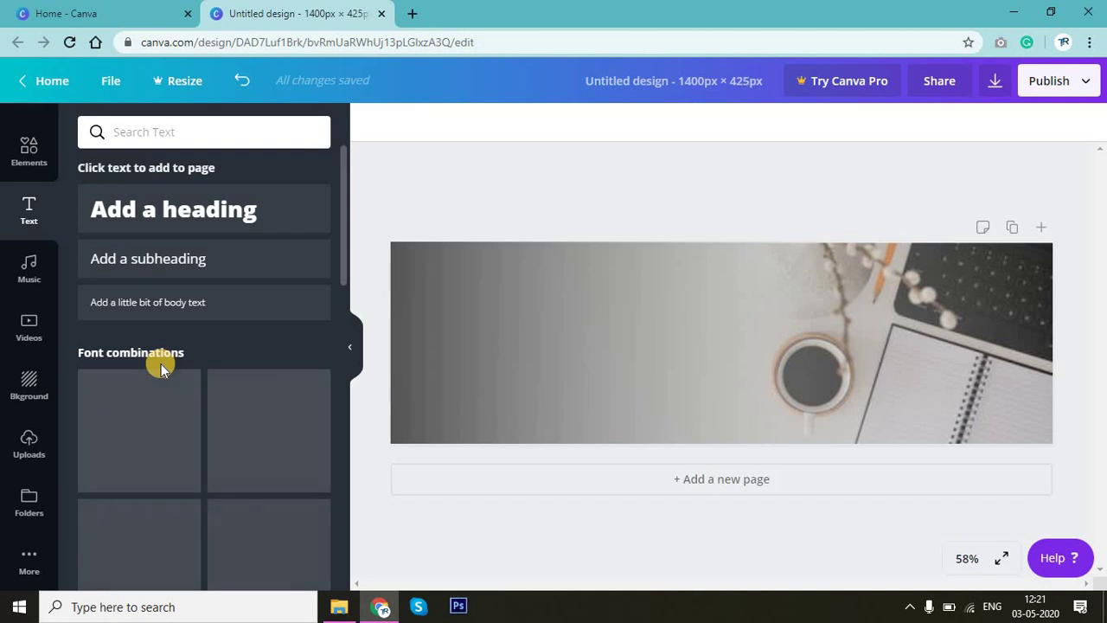
scroll(161, 367, down, 1)
scroll(161, 367, down, 3)
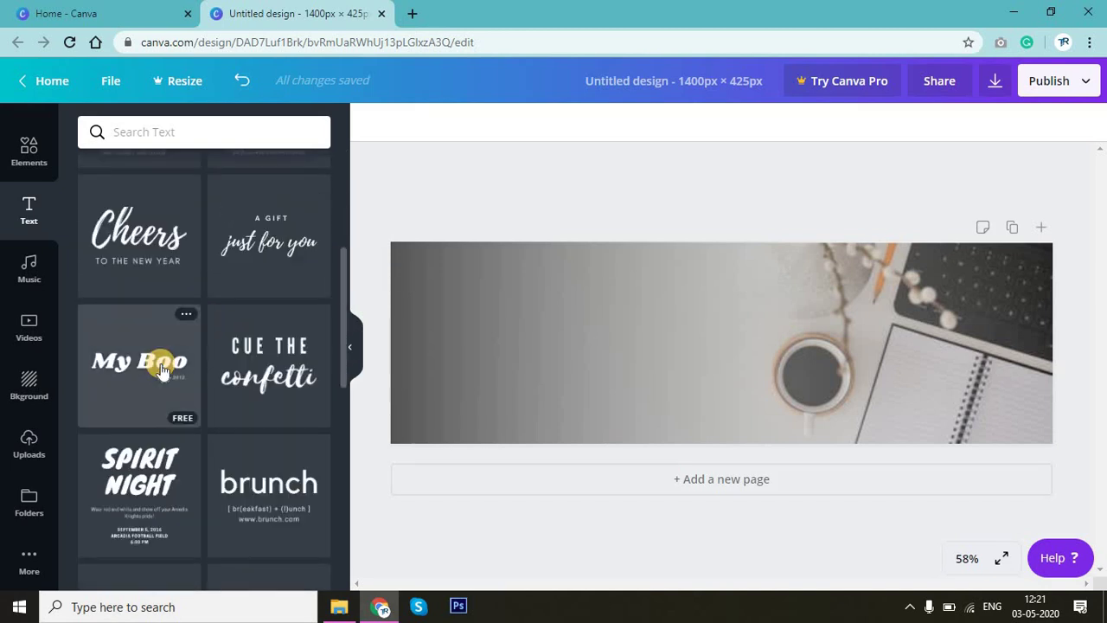
scroll(161, 369, down, 1)
scroll(161, 368, down, 2)
scroll(161, 368, down, 2)
scroll(161, 369, down, 1)
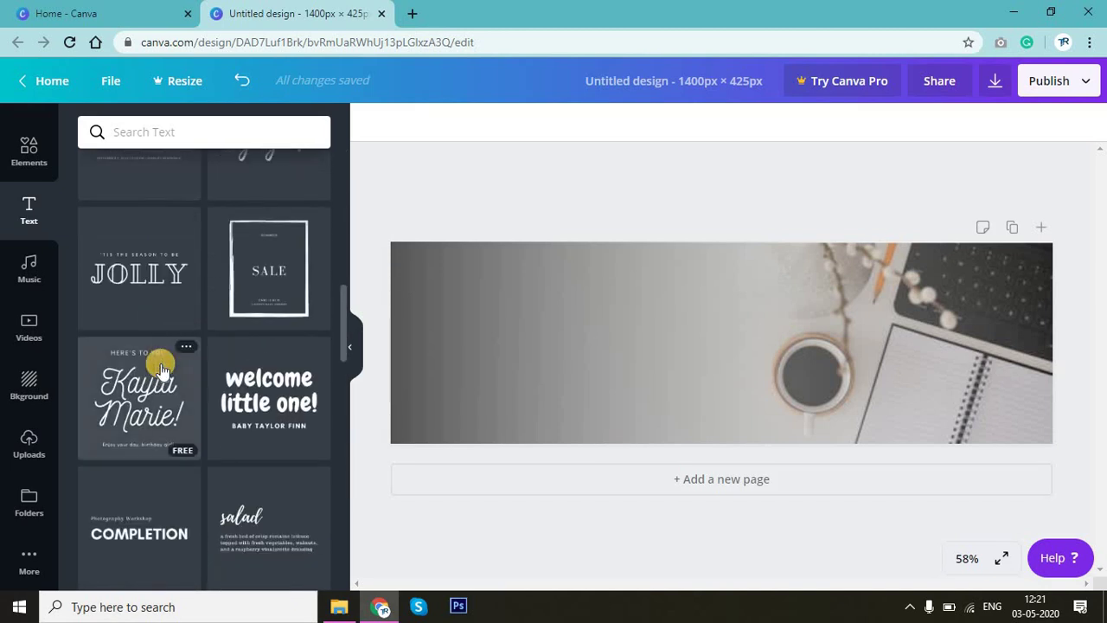
scroll(161, 369, down, 3)
scroll(161, 368, down, 1)
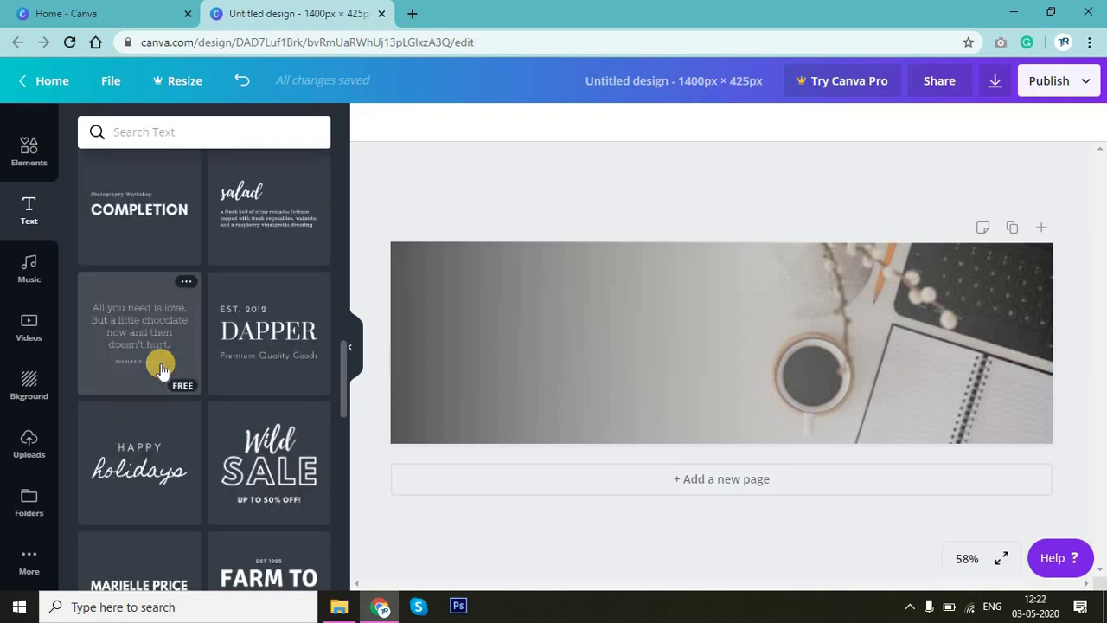
scroll(161, 369, down, 2)
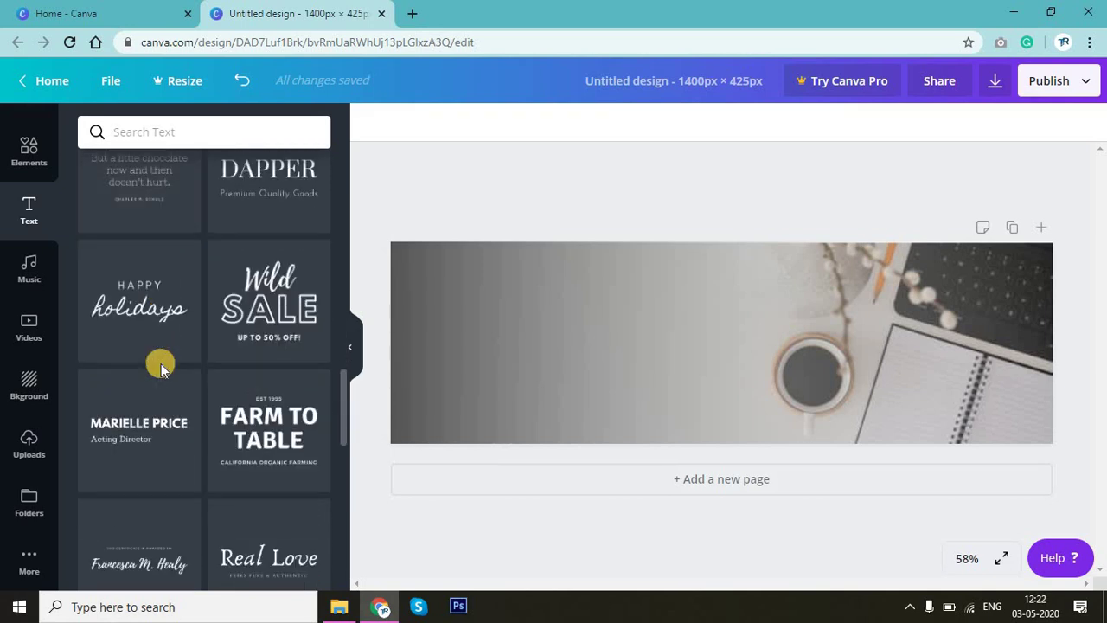
scroll(161, 369, down, 1)
scroll(161, 368, down, 1)
scroll(161, 369, up, 2)
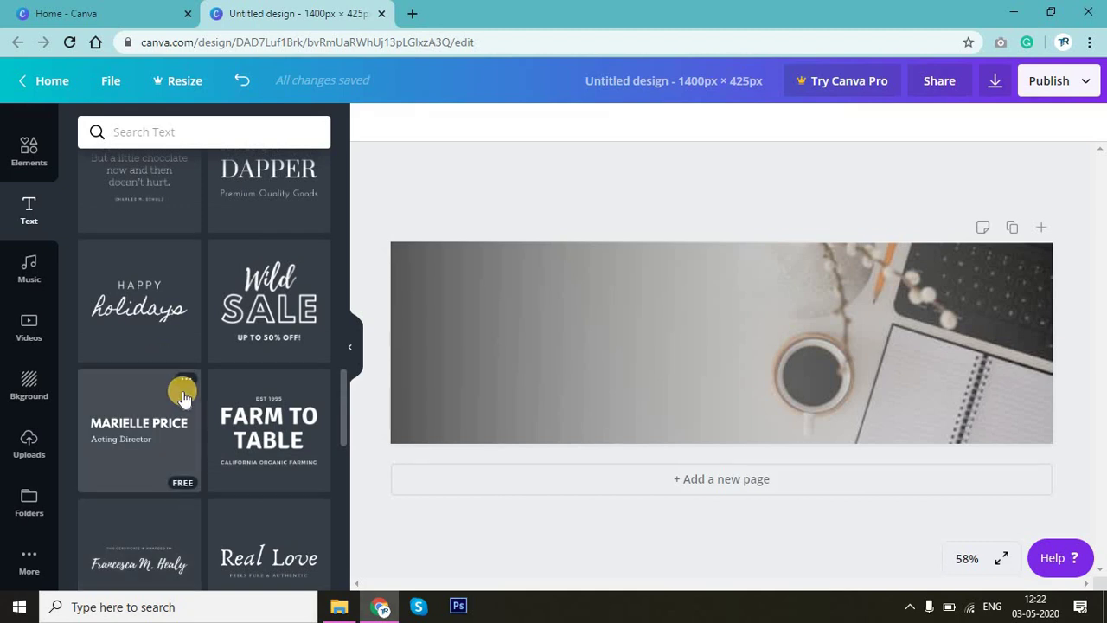
scroll(181, 390, down, 2)
scroll(183, 396, down, 4)
scroll(184, 396, down, 1)
scroll(184, 396, down, 1)
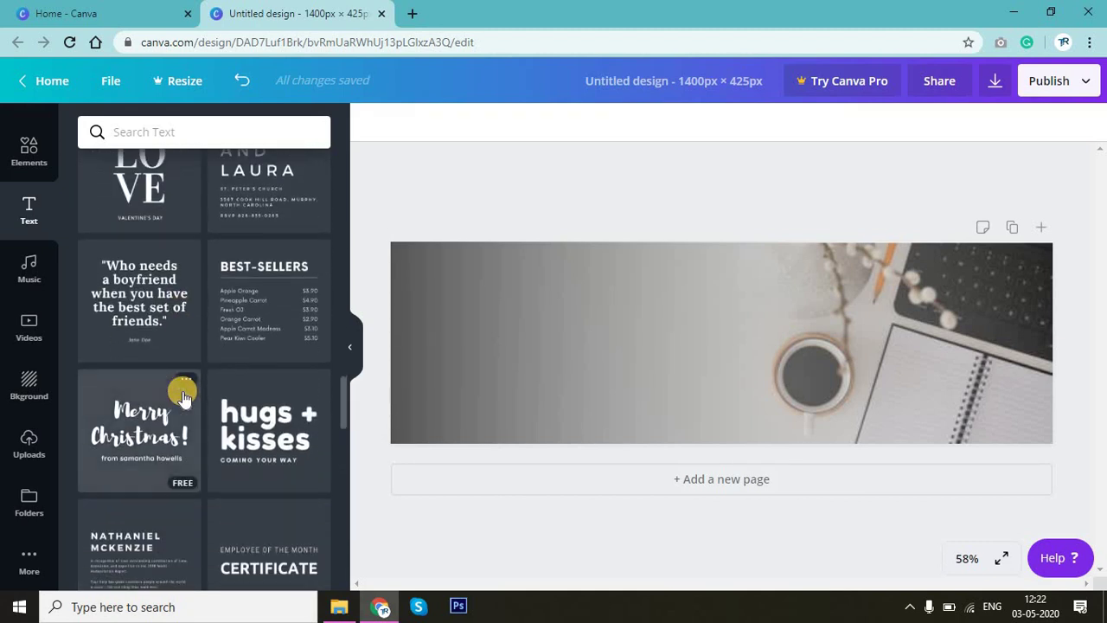
scroll(183, 396, down, 2)
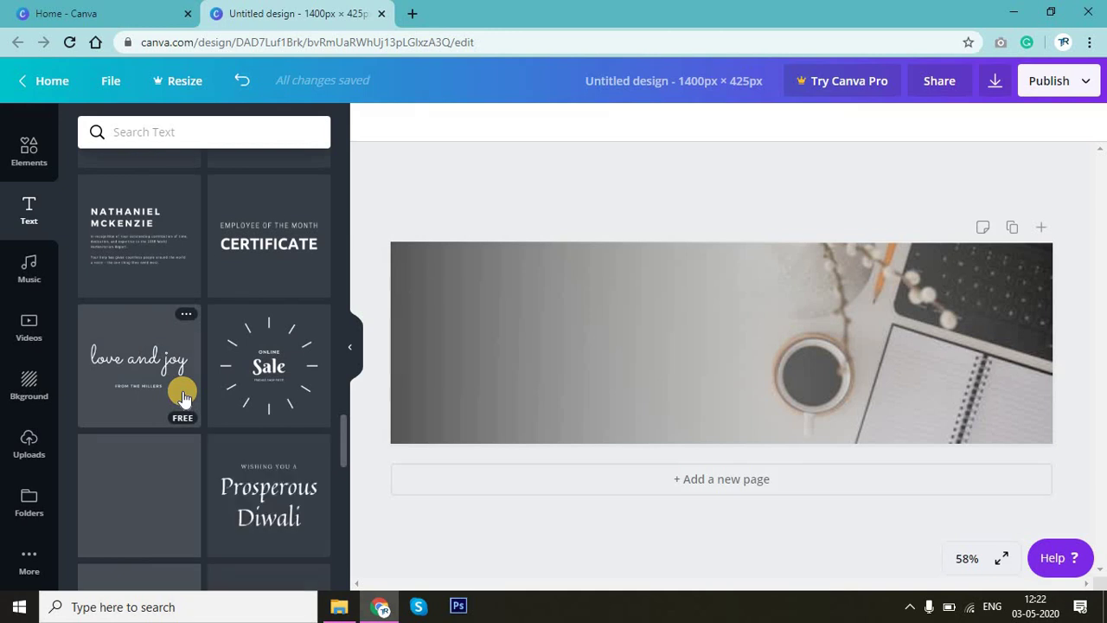
scroll(184, 396, up, 2)
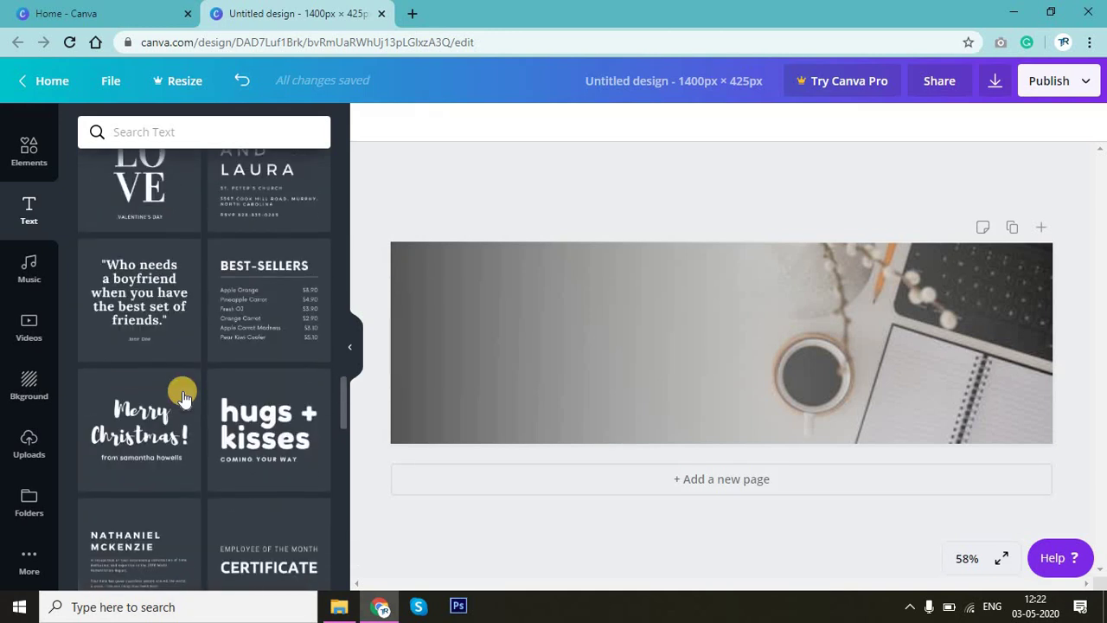
scroll(183, 397, up, 1)
scroll(183, 396, up, 1)
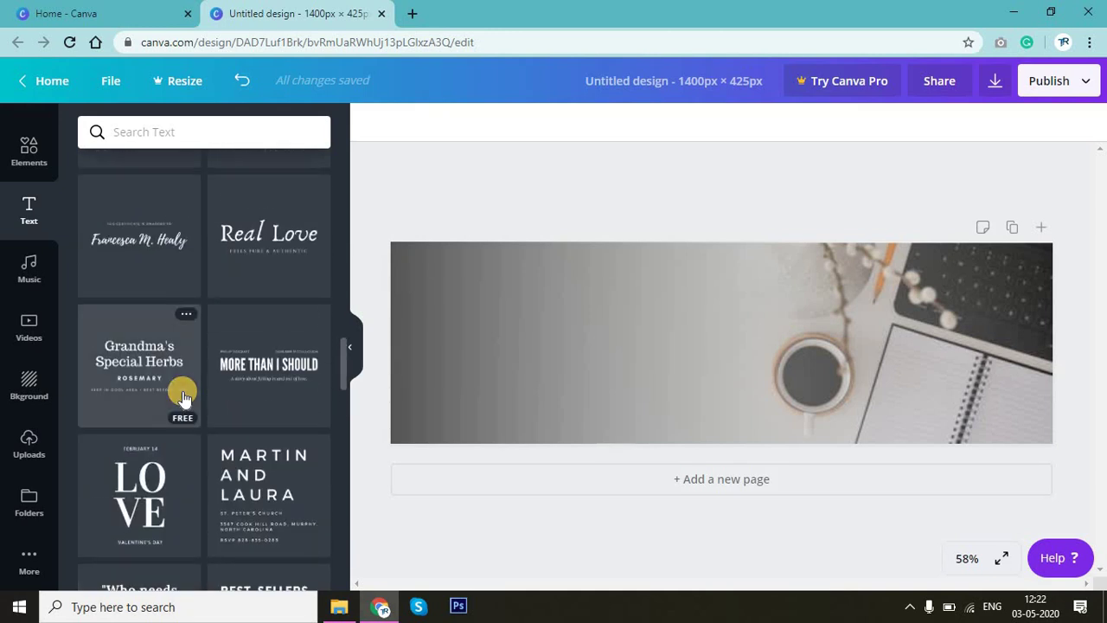
scroll(184, 396, up, 1)
scroll(183, 397, up, 1)
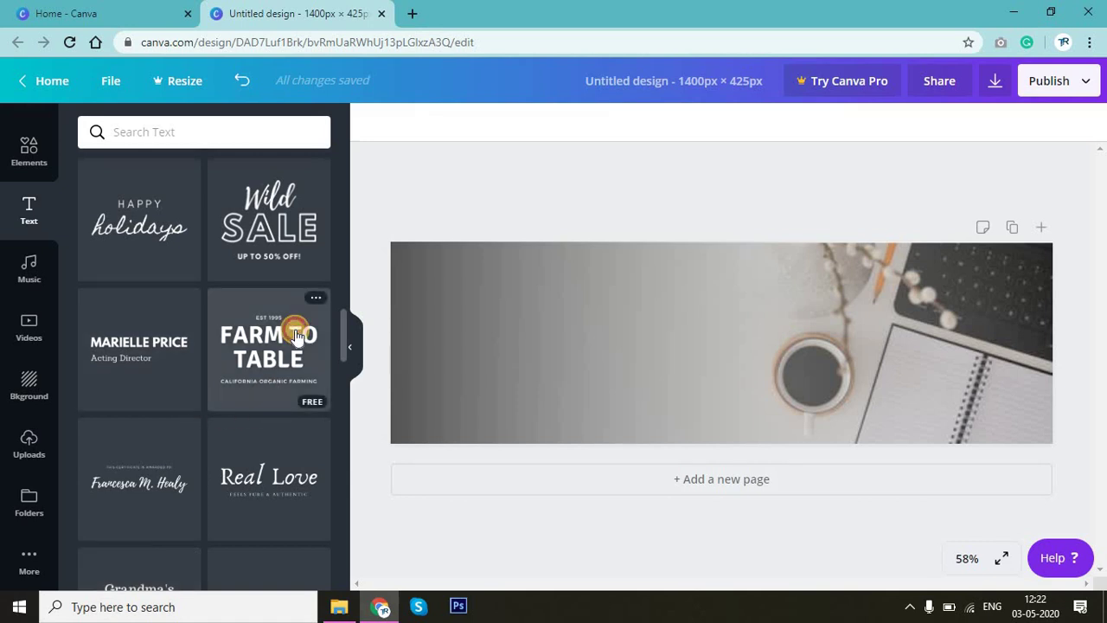
Add the Farm to Table design on the left and delete its EST 1995 and CALIFORNIA ORGANIC FARMING lines.
drag(296, 335, 543, 374)
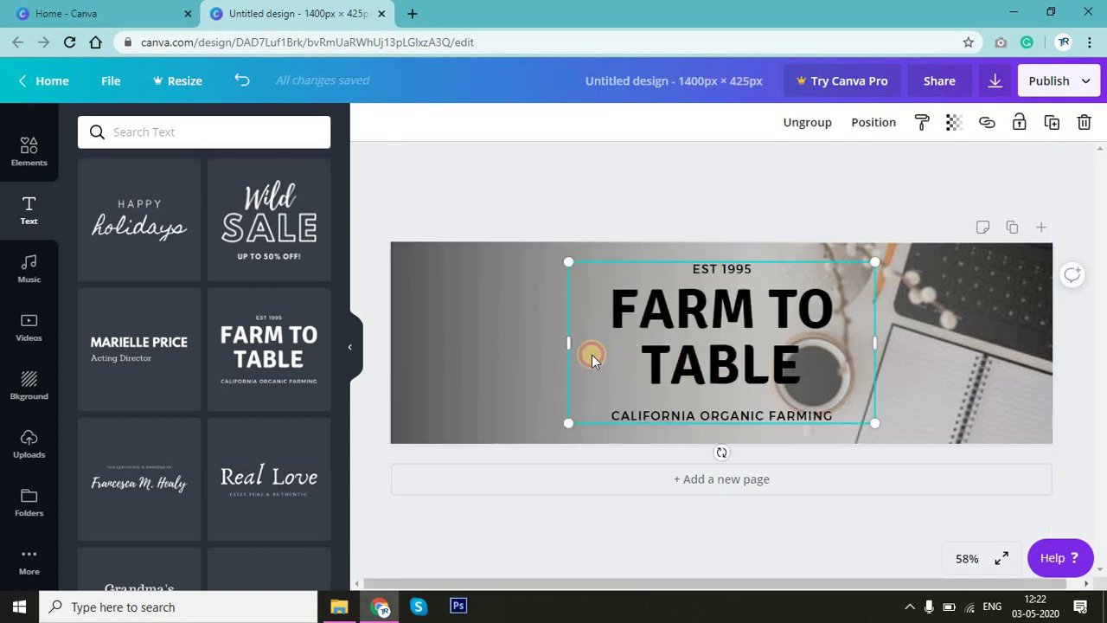
drag(567, 354, 570, 355)
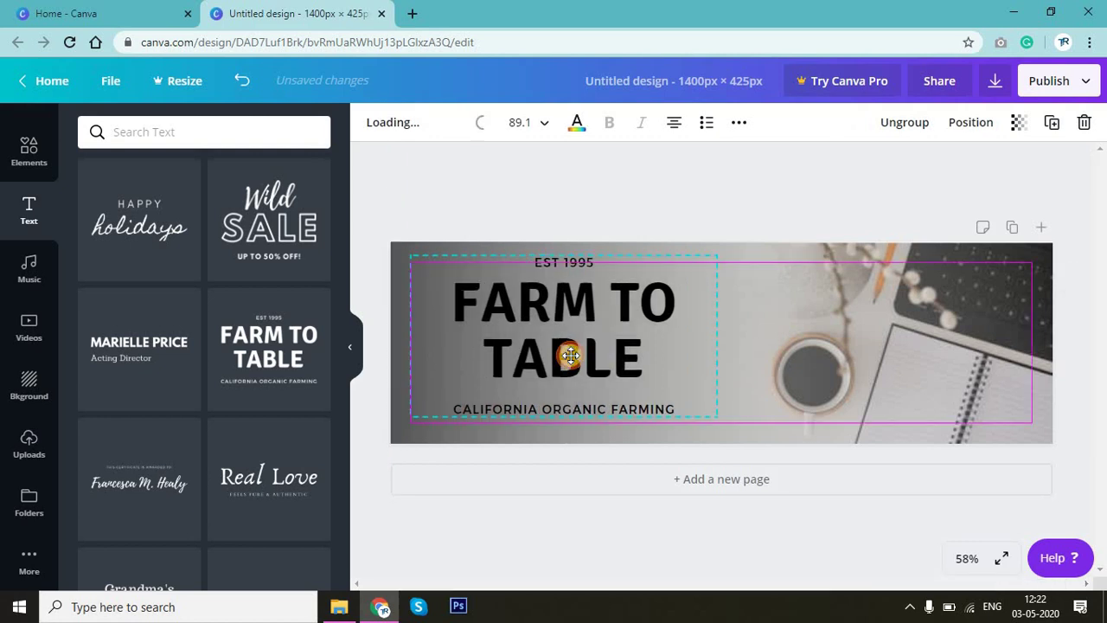
click(566, 259)
key(Delete)
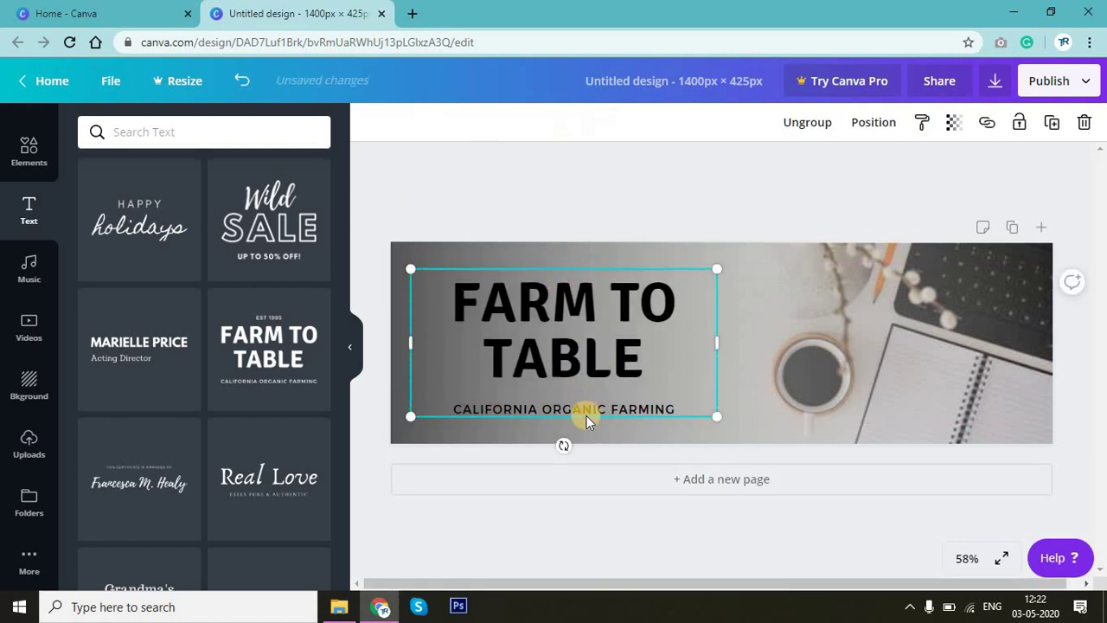
click(589, 409)
key(Delete)
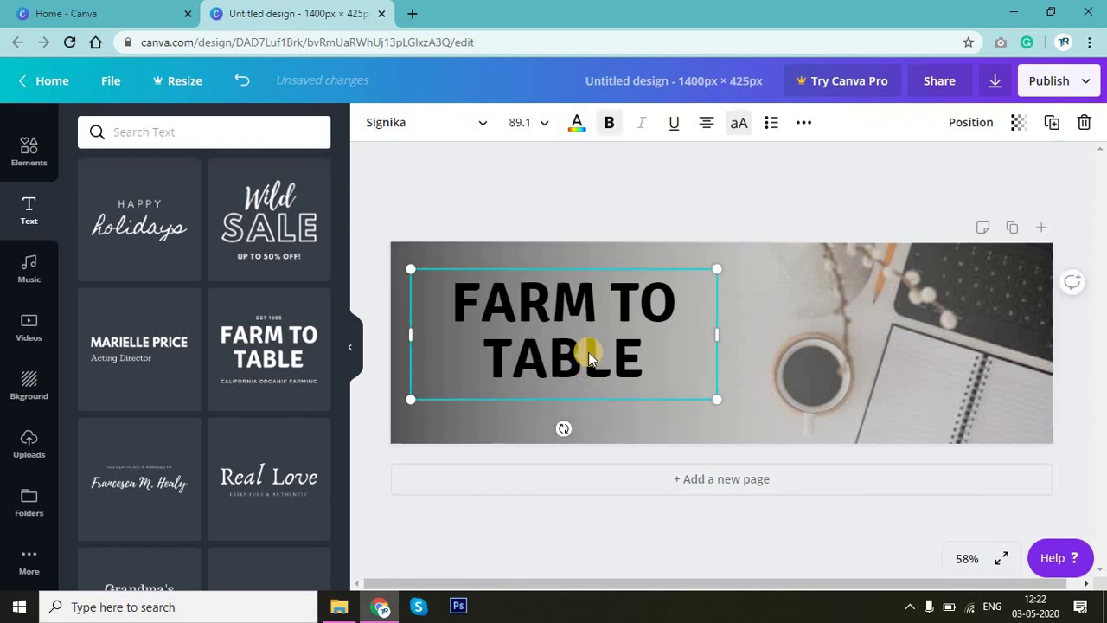
Replace the heading text with GROW YOUR BUSINESS and widen the text box.
click(588, 348)
key(ctrl+a)
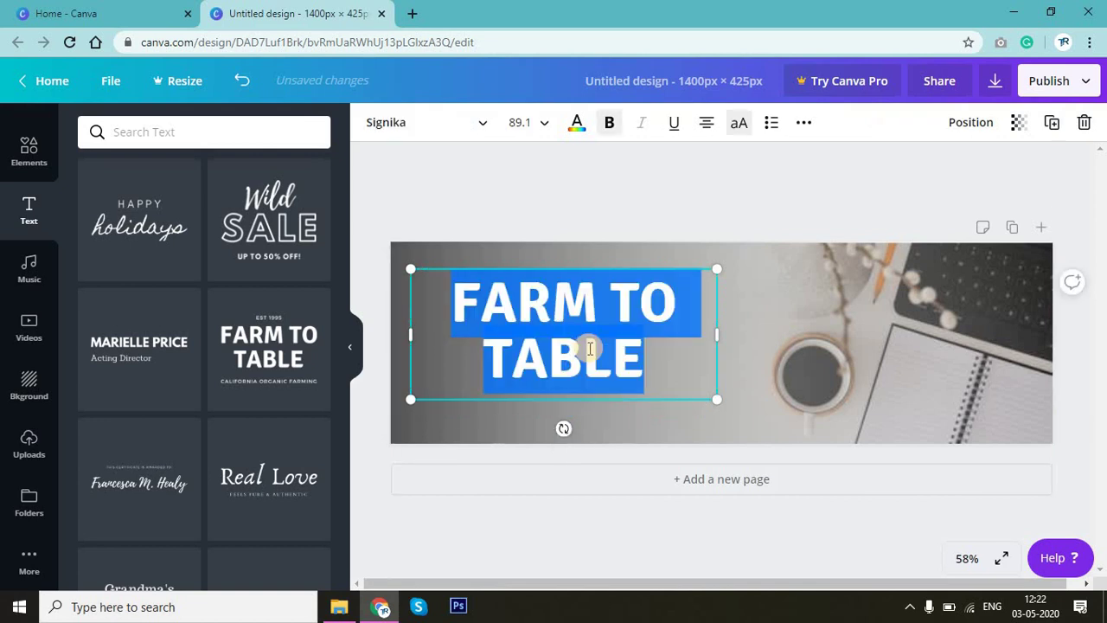
text(GR)
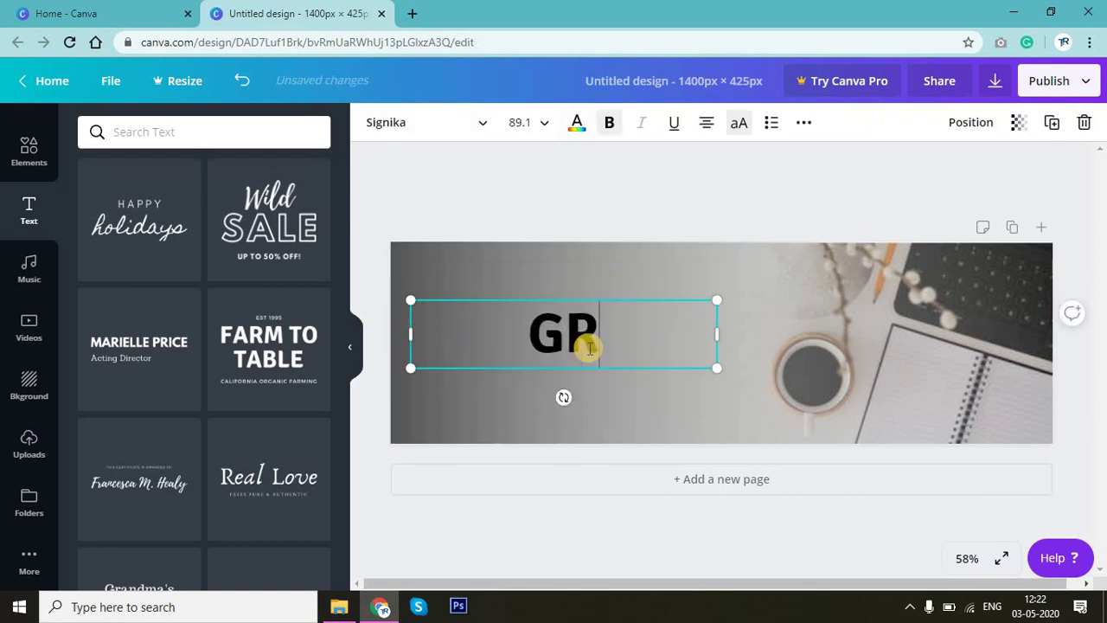
text(OW )
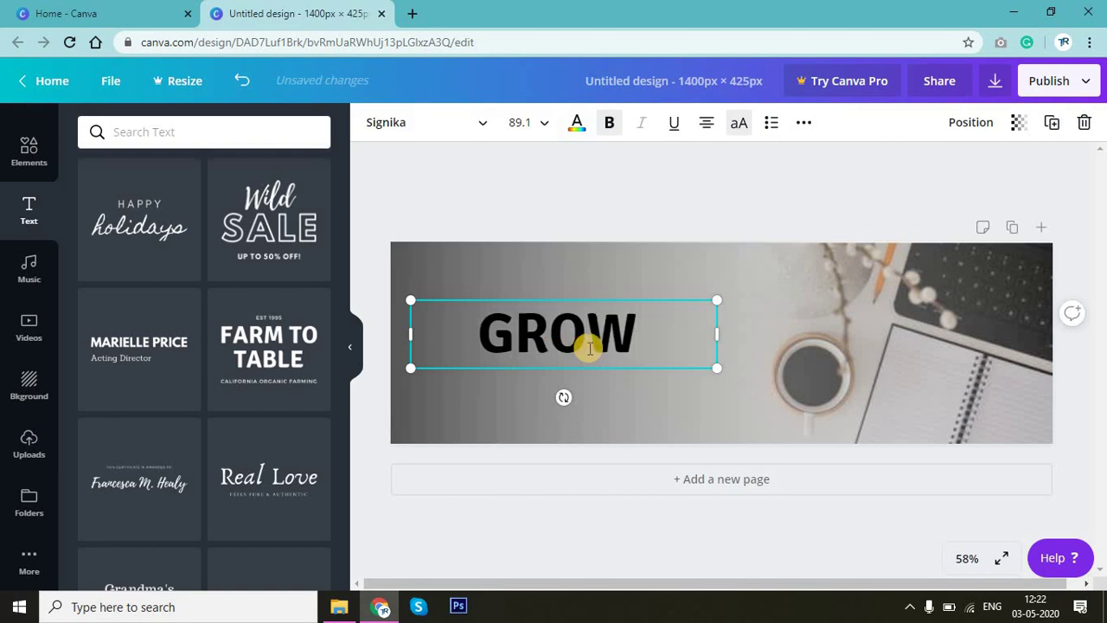
text(YOUR)
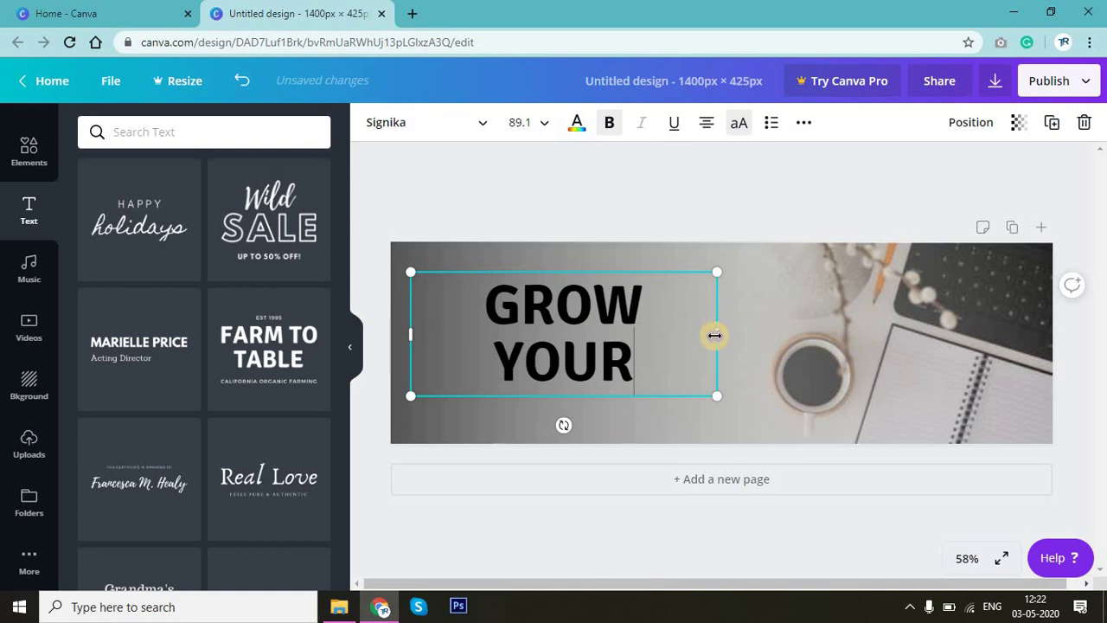
drag(716, 334, 788, 333)
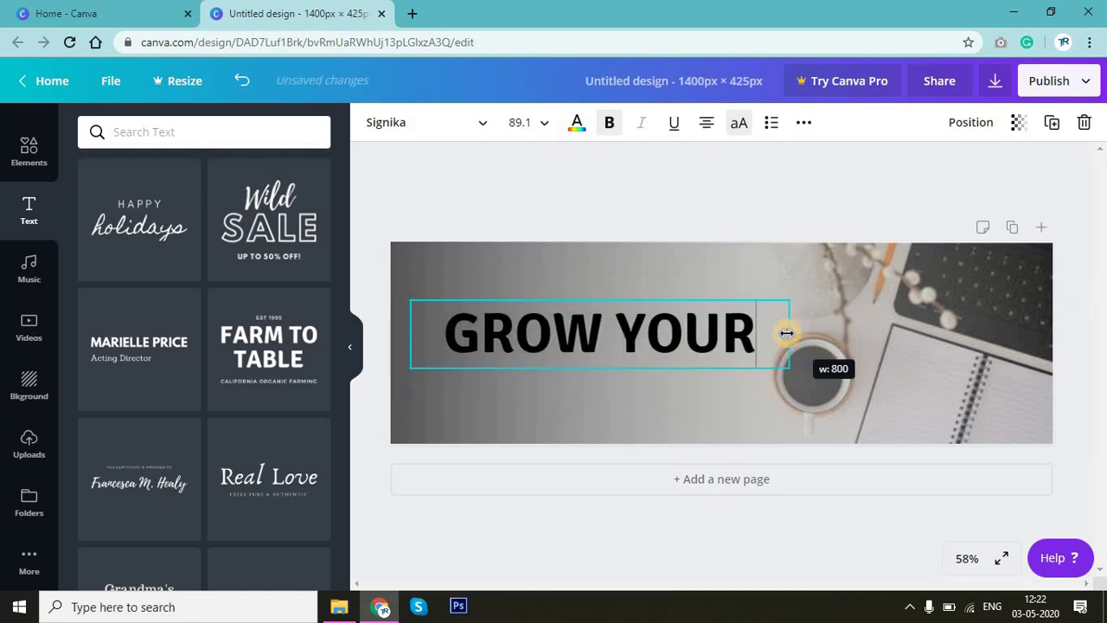
drag(788, 333, 788, 334)
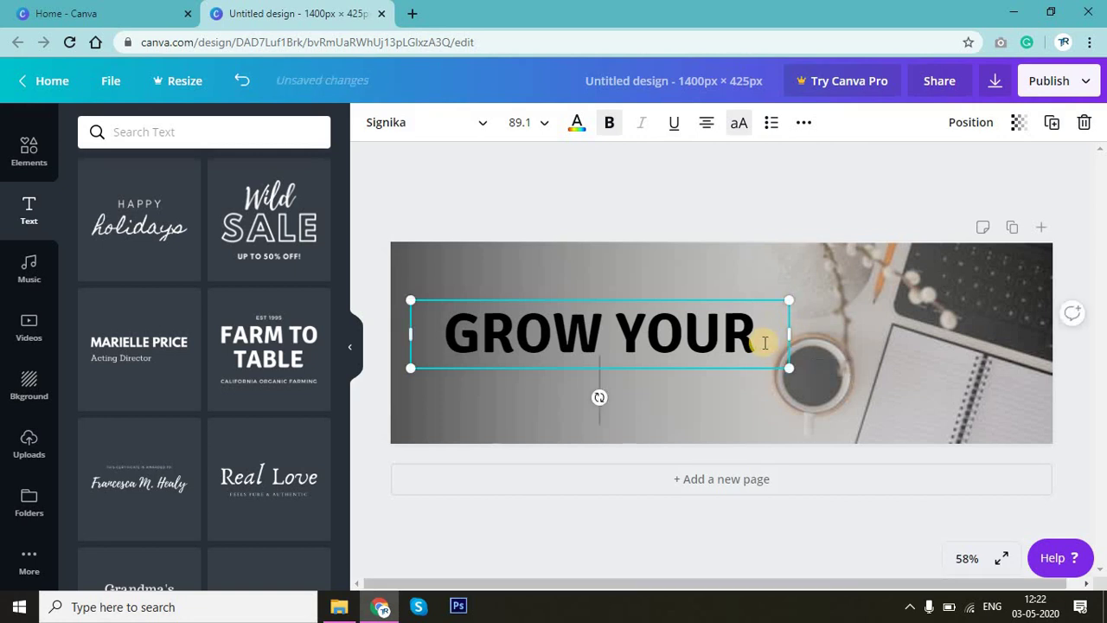
text(BU)
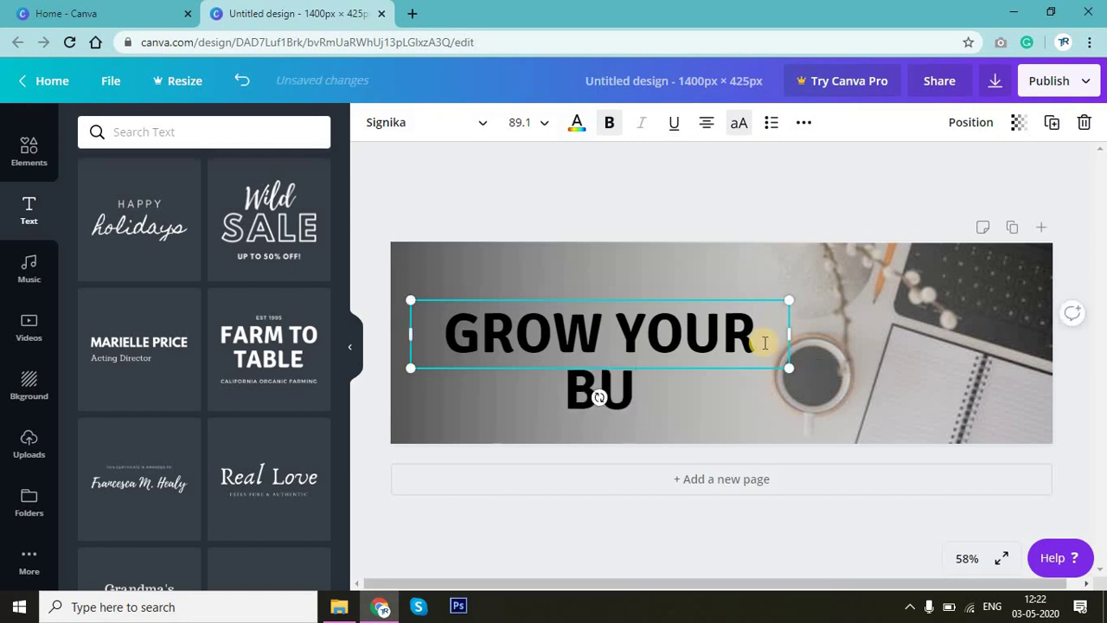
text(SS)
key(BackSpace)
text(I)
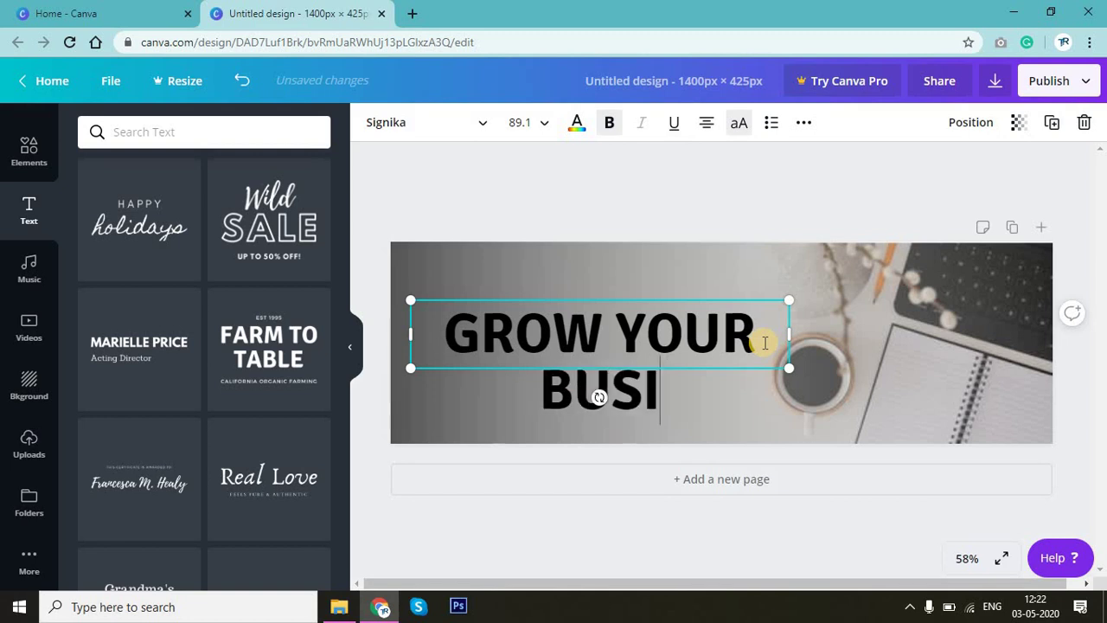
text(NESS)
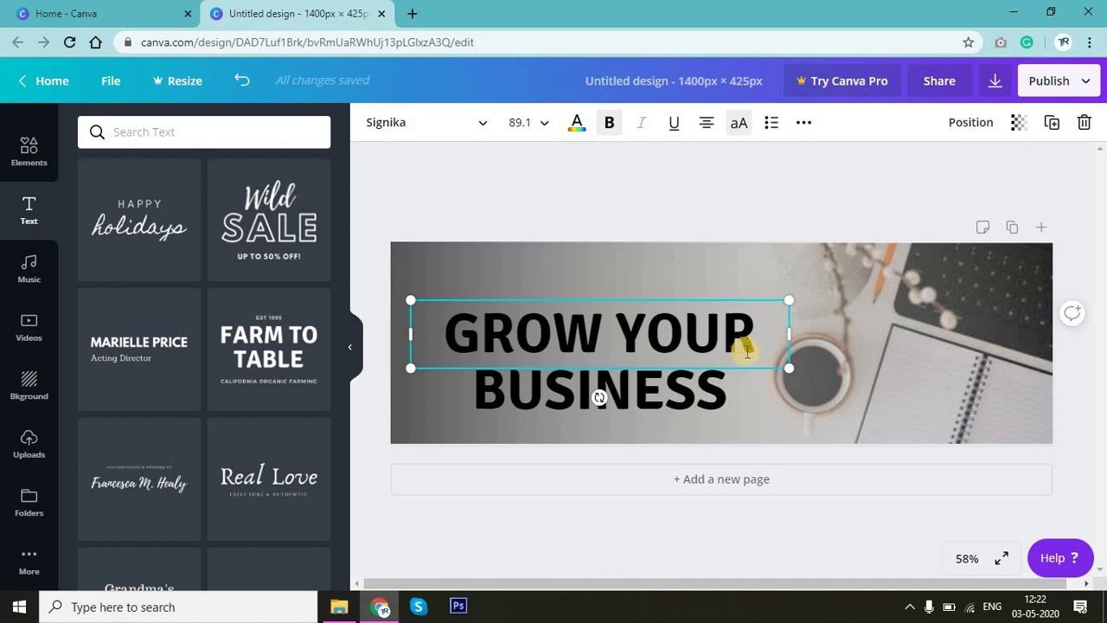
Left-align the heading and delete the word BUSINESS, leaving GROW YOUR.
click(755, 341)
triple_click(754, 341)
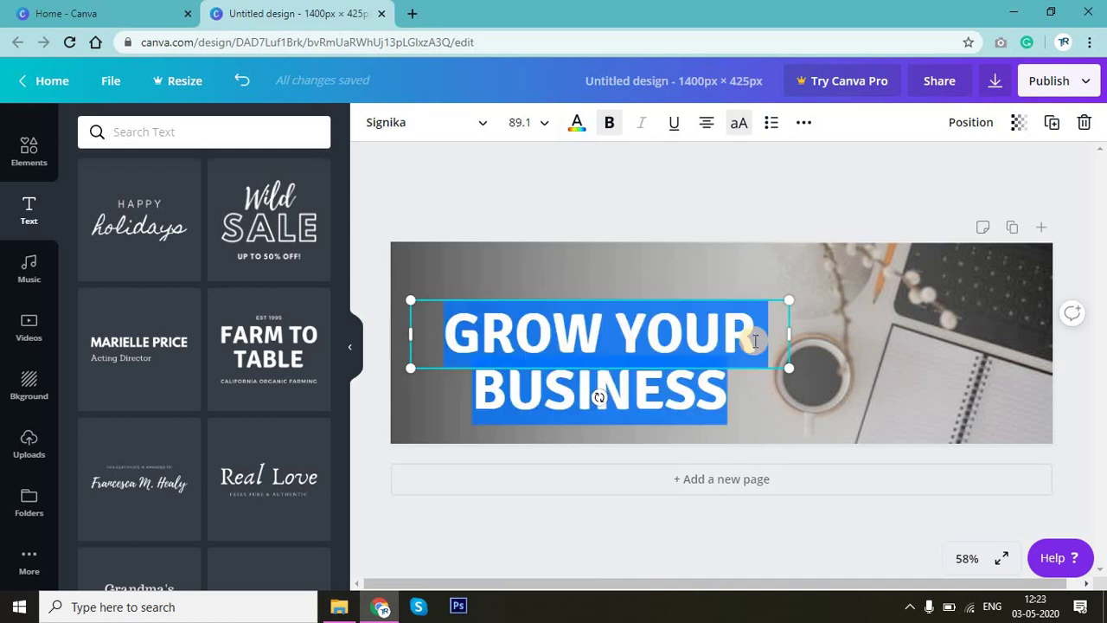
click(704, 126)
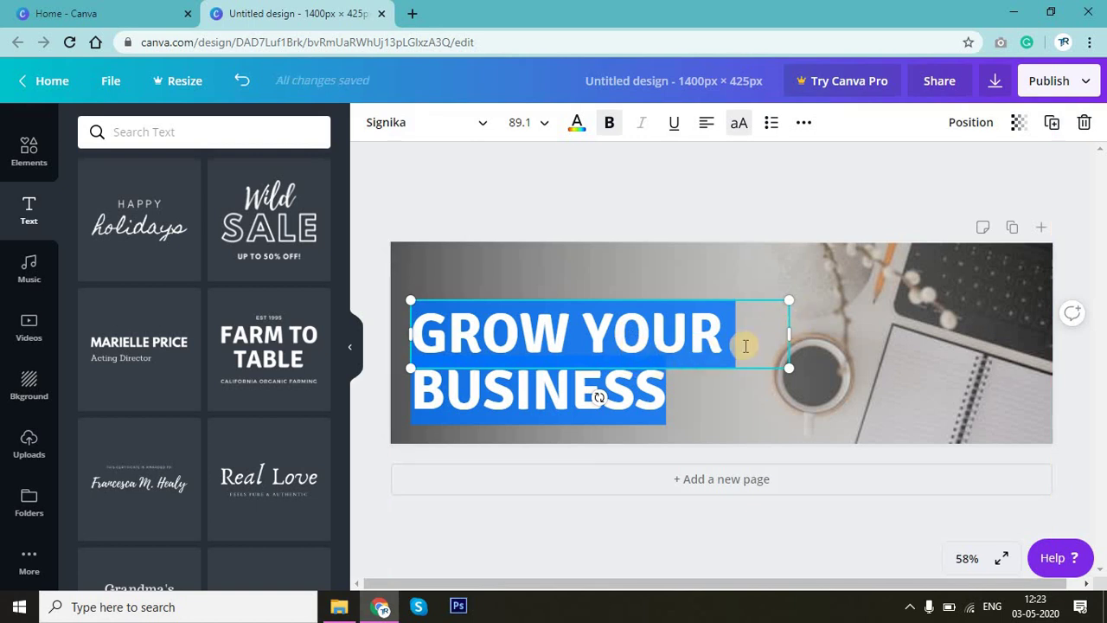
click(673, 381)
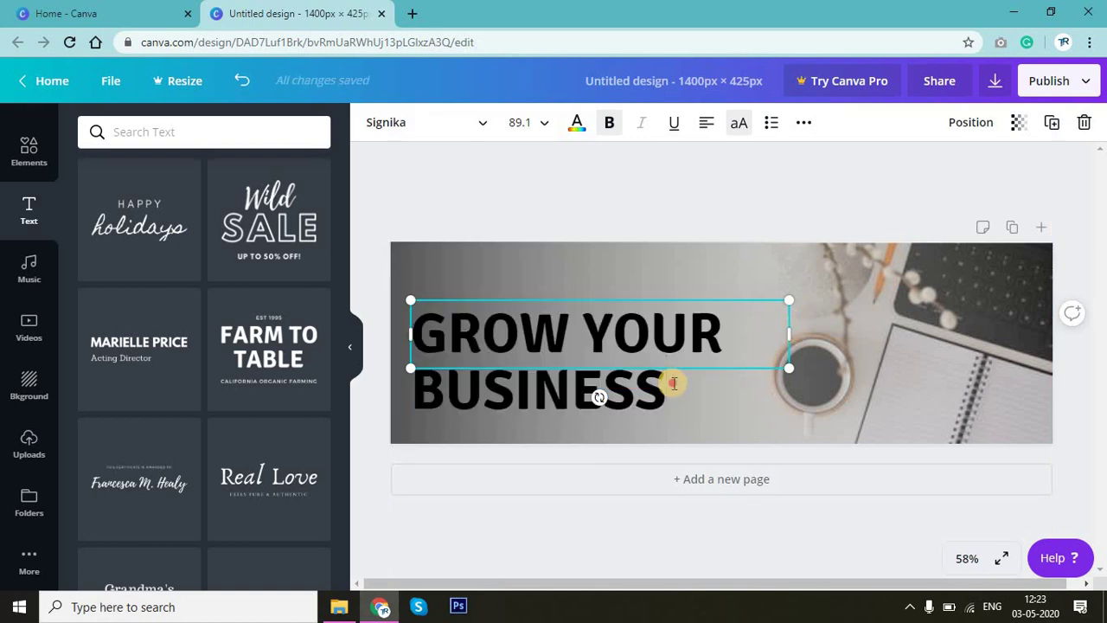
drag(673, 383, 421, 396)
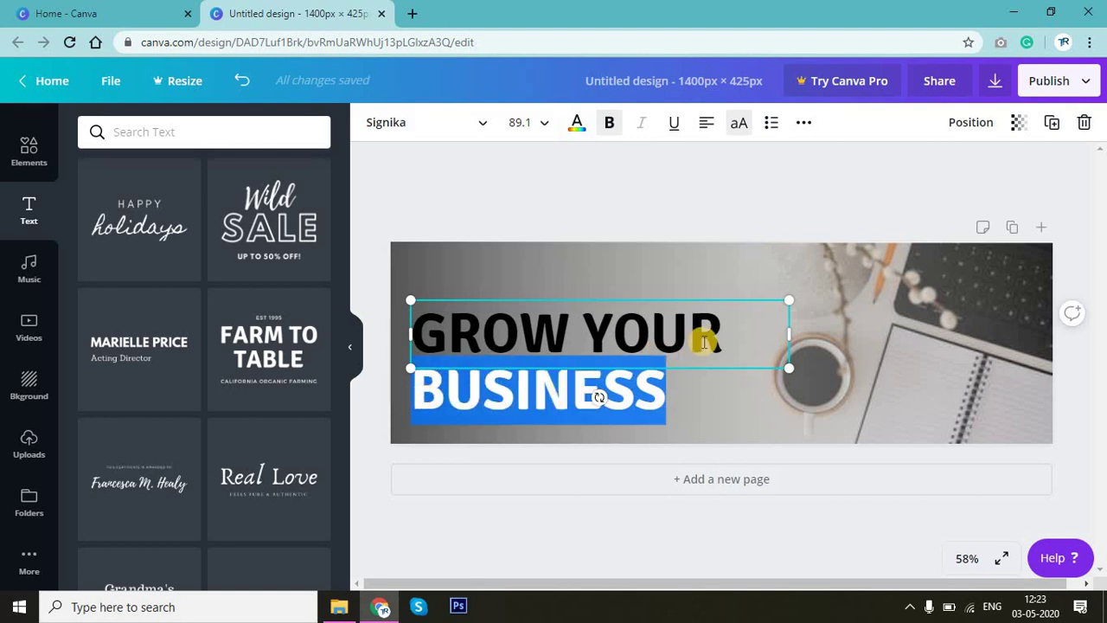
key(BackSpace)
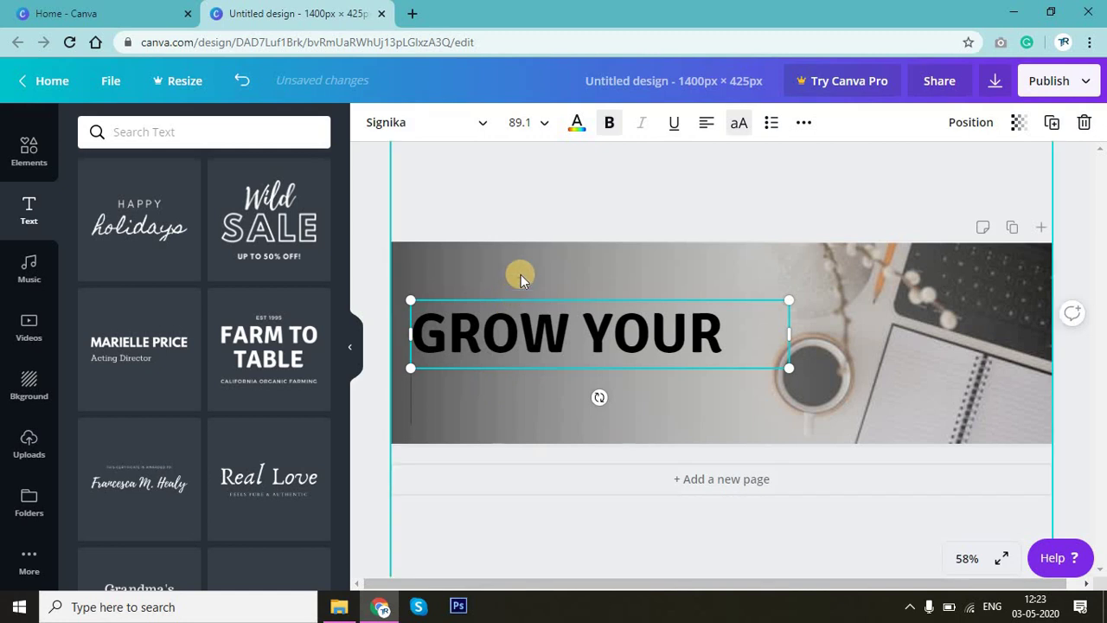
Duplicate the heading as BUSINESS below GROW YOUR and enlarge it to size 93.8.
mouse_move(529, 321)
mouse_down()
mouse_move(532, 275)
mouse_move(552, 380)
mouse_up()
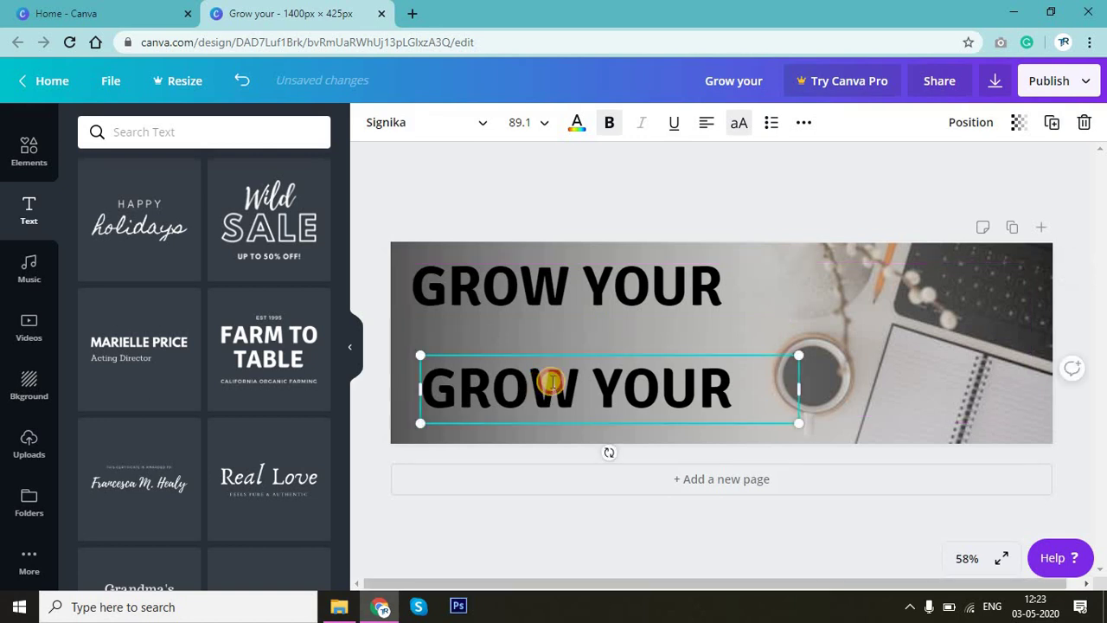
double_click(547, 382)
text(BUSINESS)
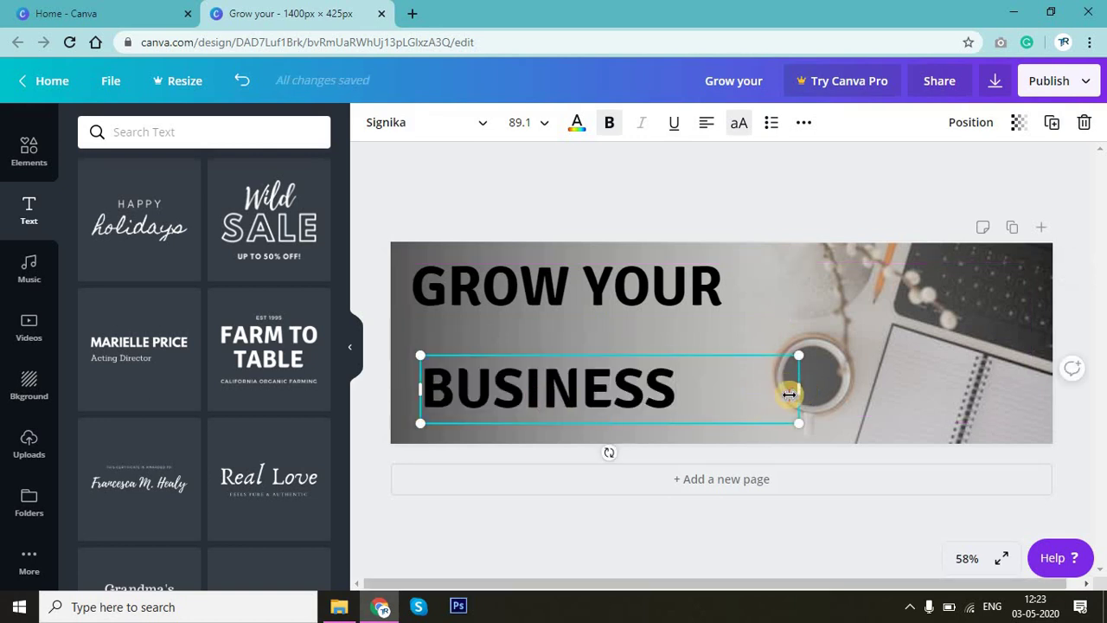
drag(806, 388, 692, 404)
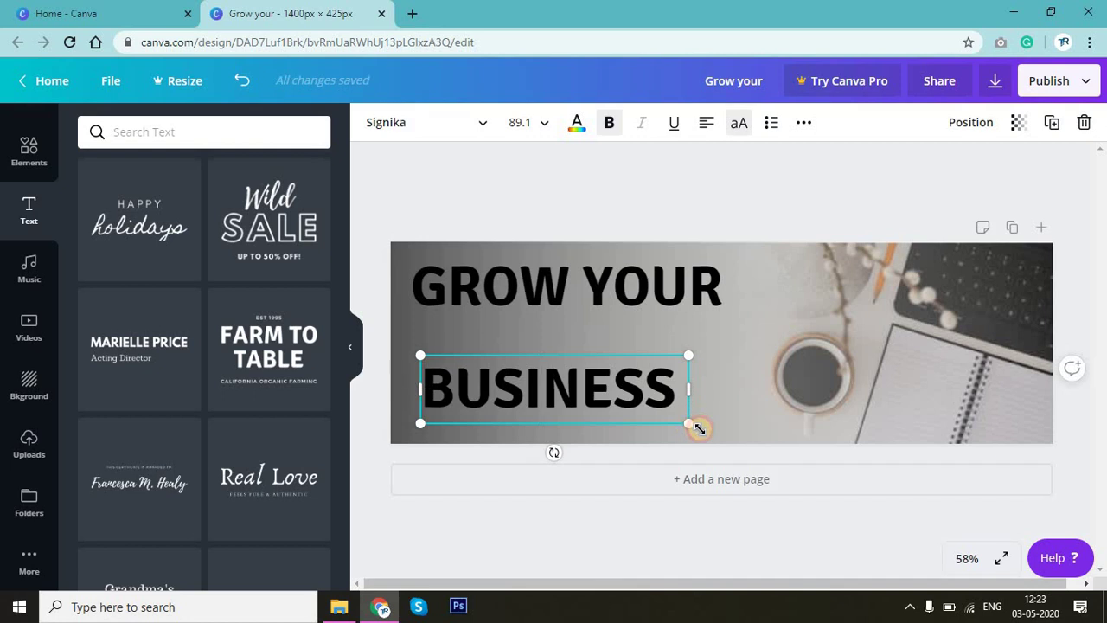
drag(708, 432, 692, 395)
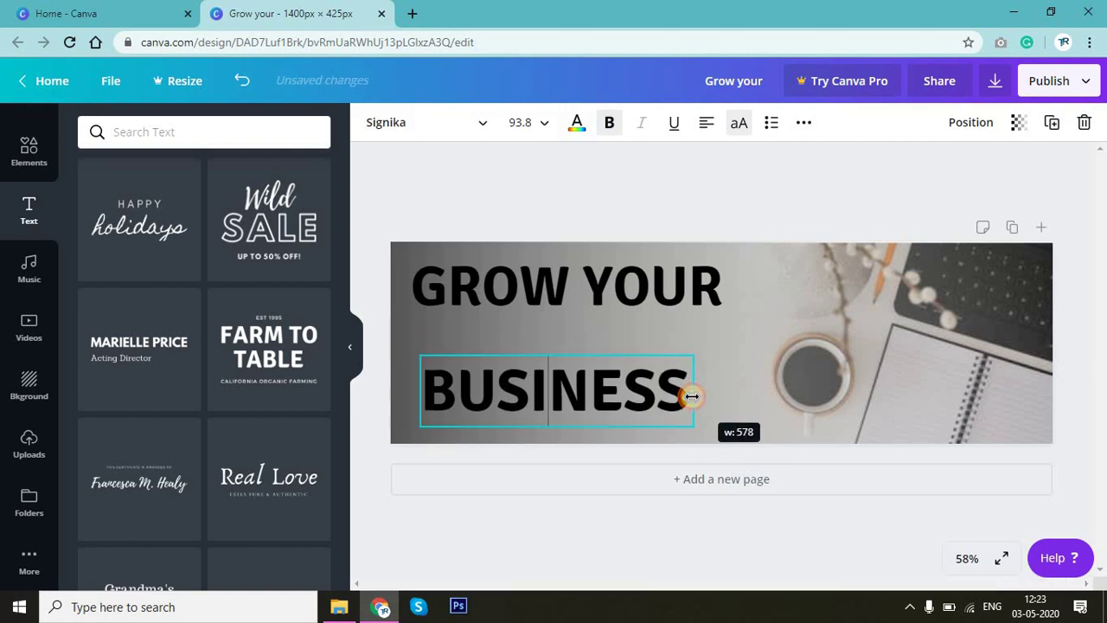
click(613, 188)
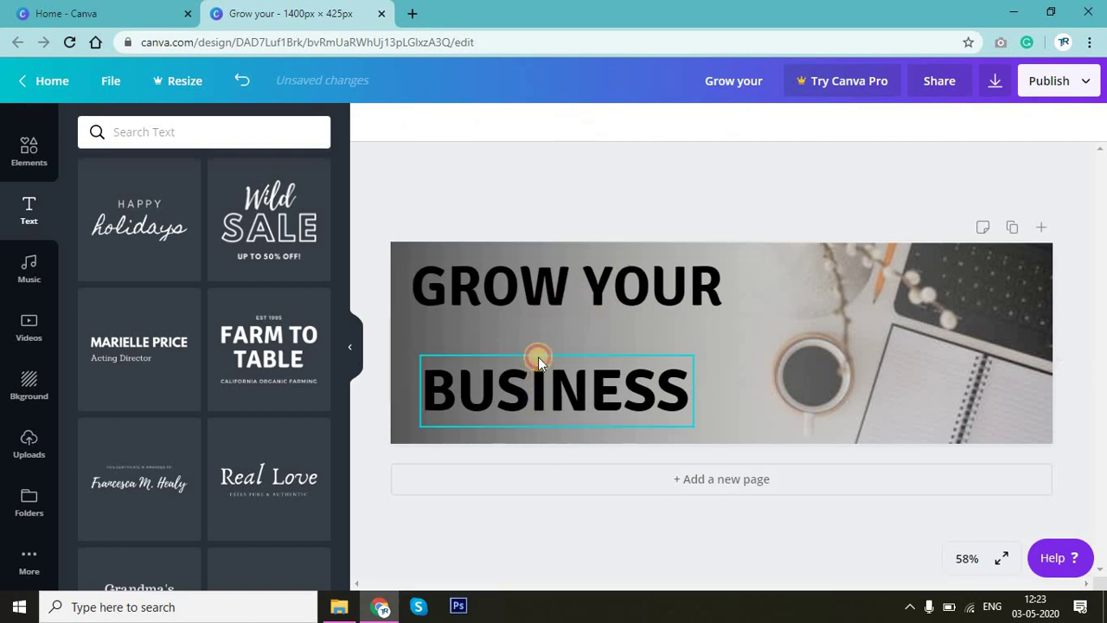
Move BUSINESS under GROW YOUR, shrink GROW YOUR to 74.5 and seat it just above.
drag(539, 356, 538, 374)
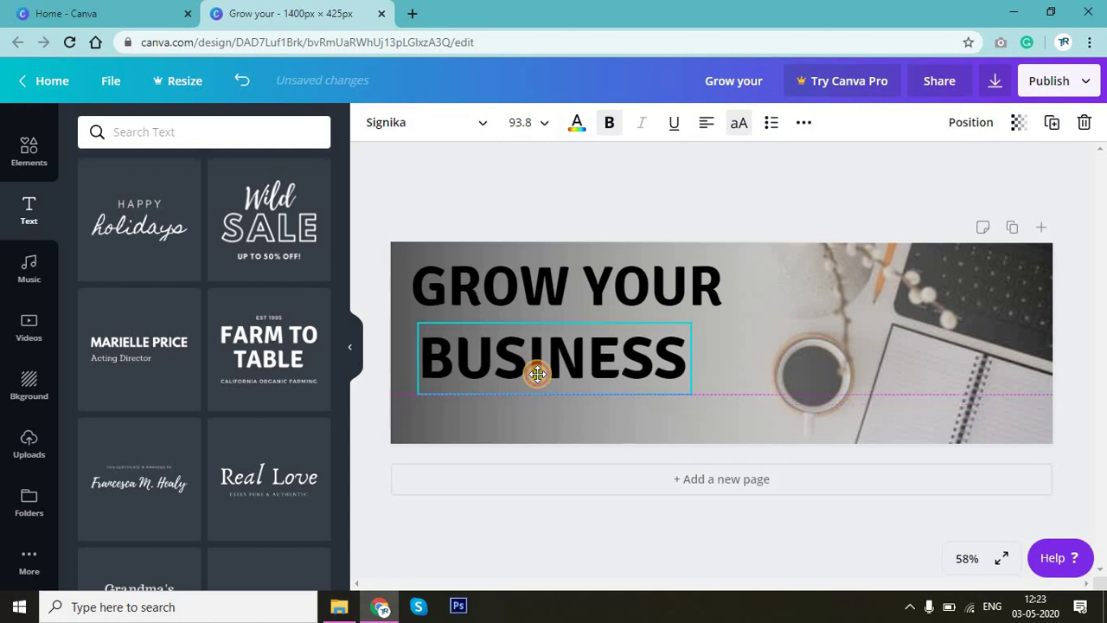
drag(538, 373, 540, 373)
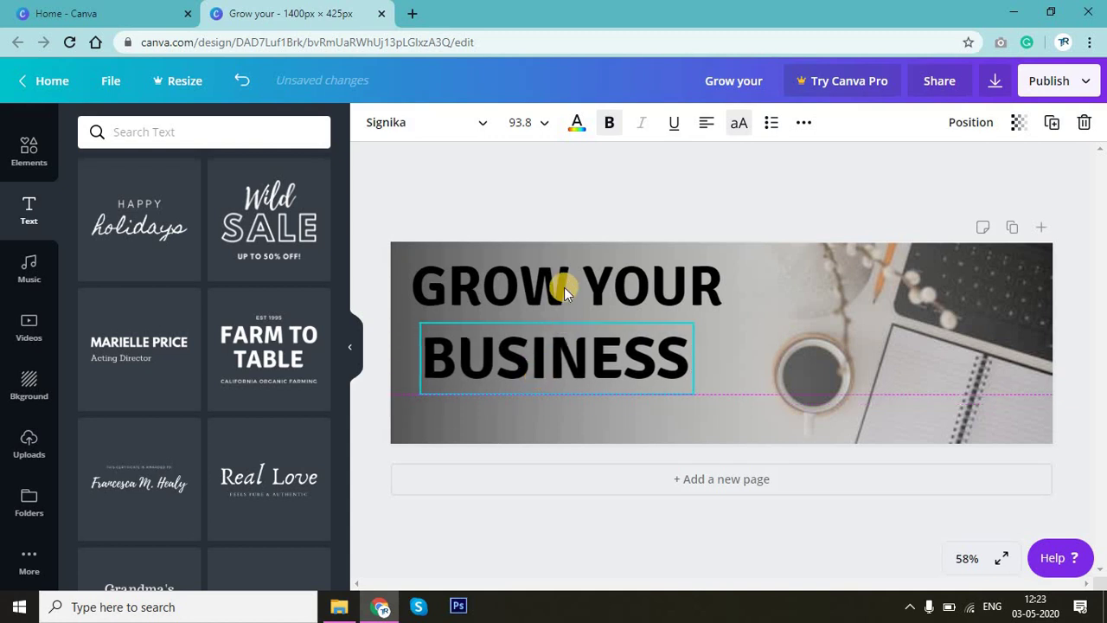
click(774, 313)
drag(787, 320, 724, 317)
drag(626, 294, 633, 318)
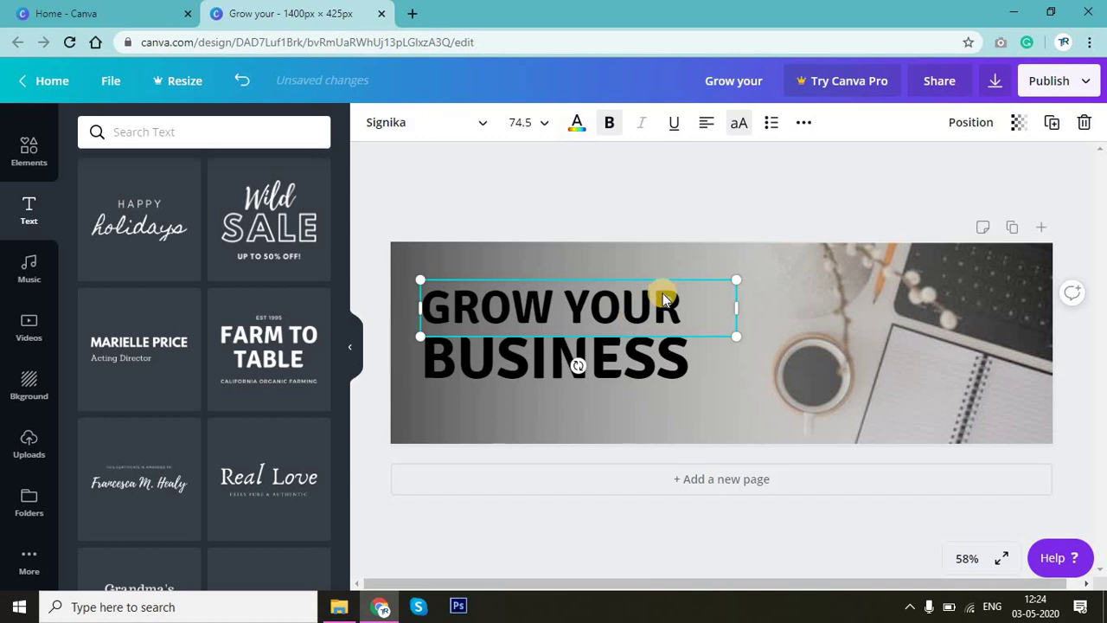
Give GROW YOUR letter spacing 12 and narrow its box to 578 to match BUSINESS.
triple_click(663, 300)
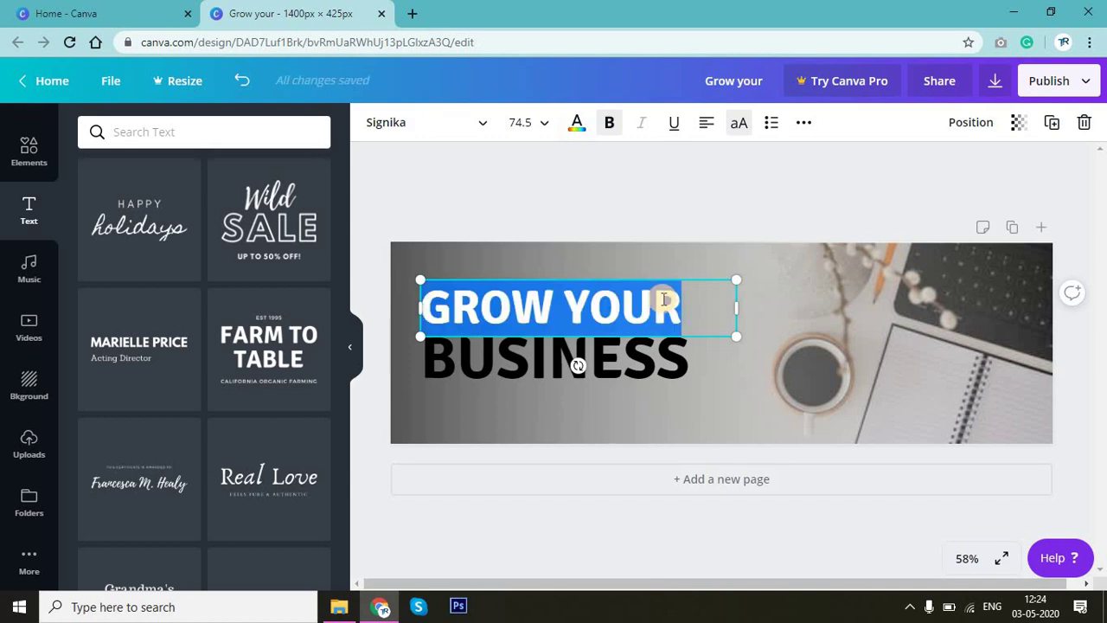
click(803, 124)
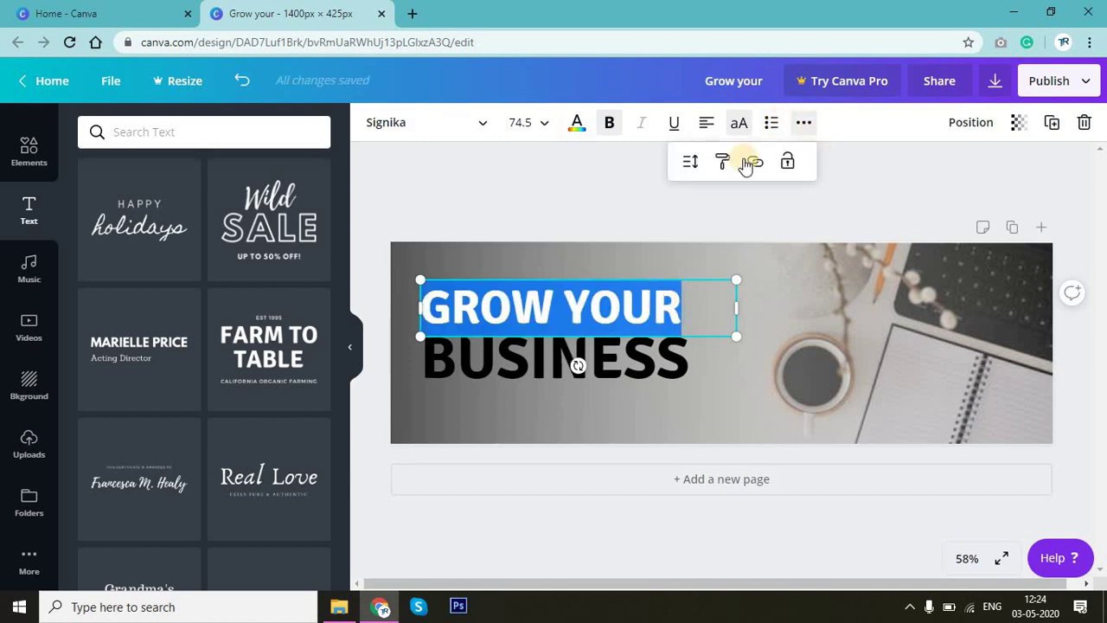
click(693, 162)
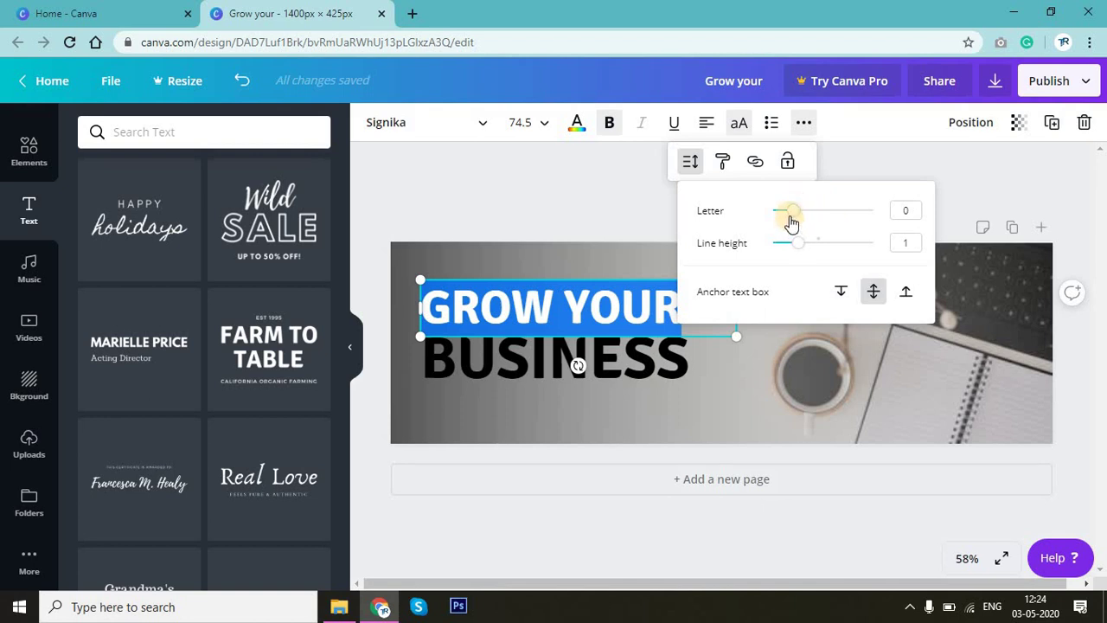
drag(794, 216, 793, 214)
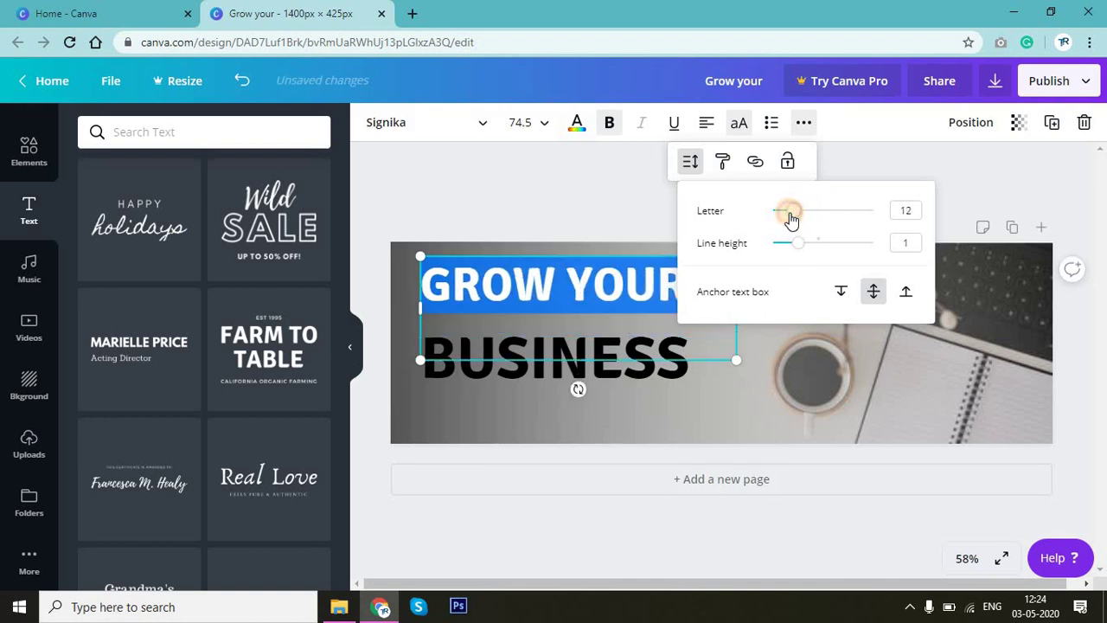
click(901, 167)
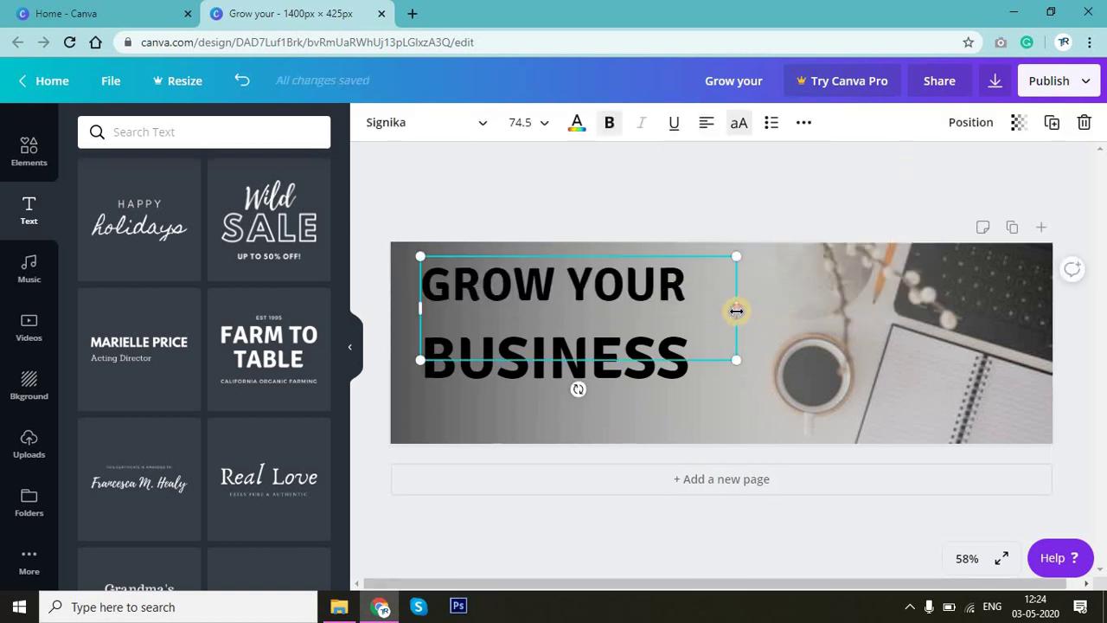
drag(736, 308, 691, 309)
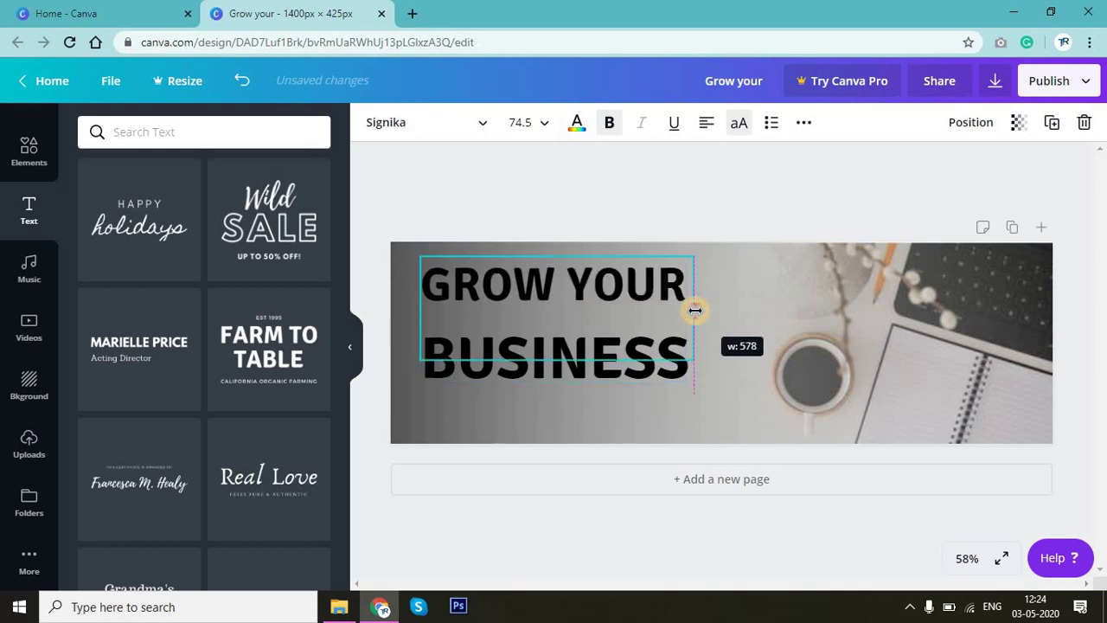
drag(691, 309, 695, 268)
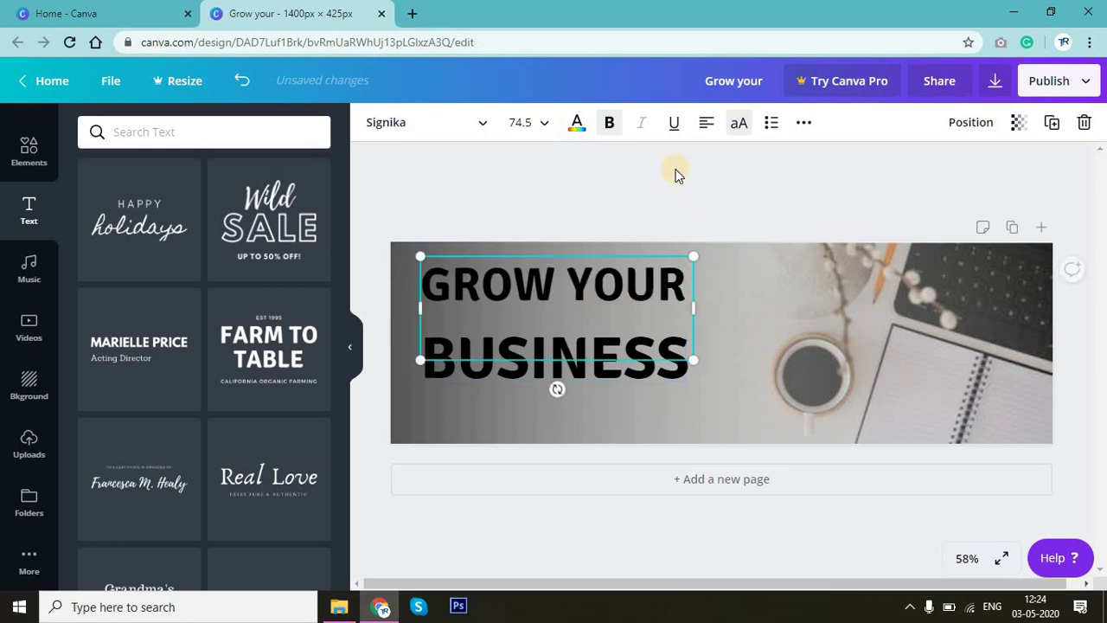
click(596, 281)
Change the GROW YOUR text colour to white.
triple_click(596, 281)
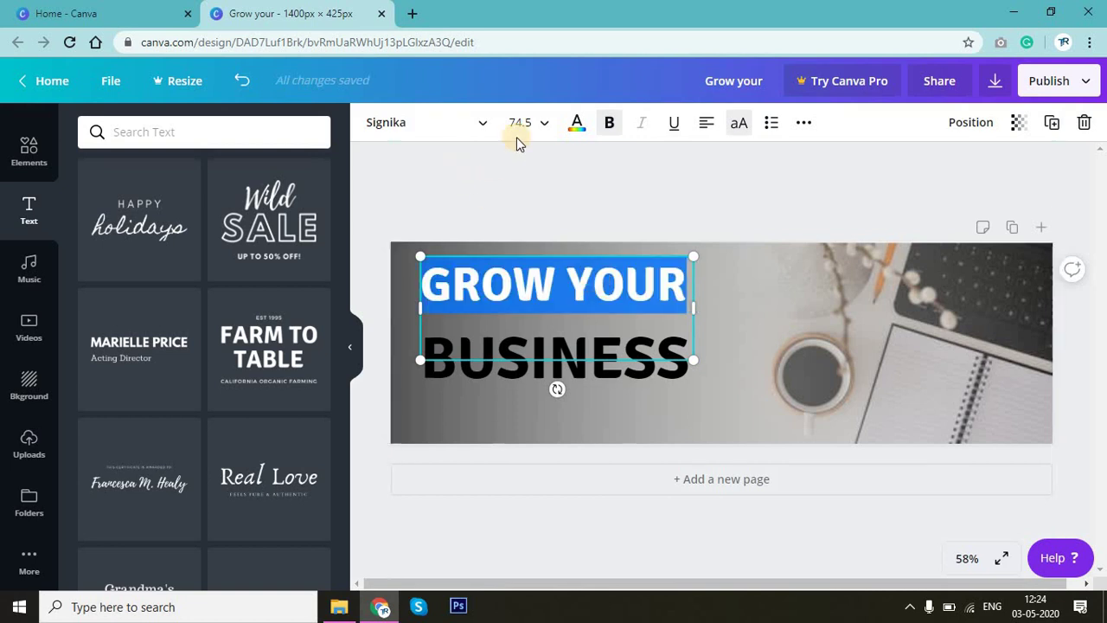
click(576, 122)
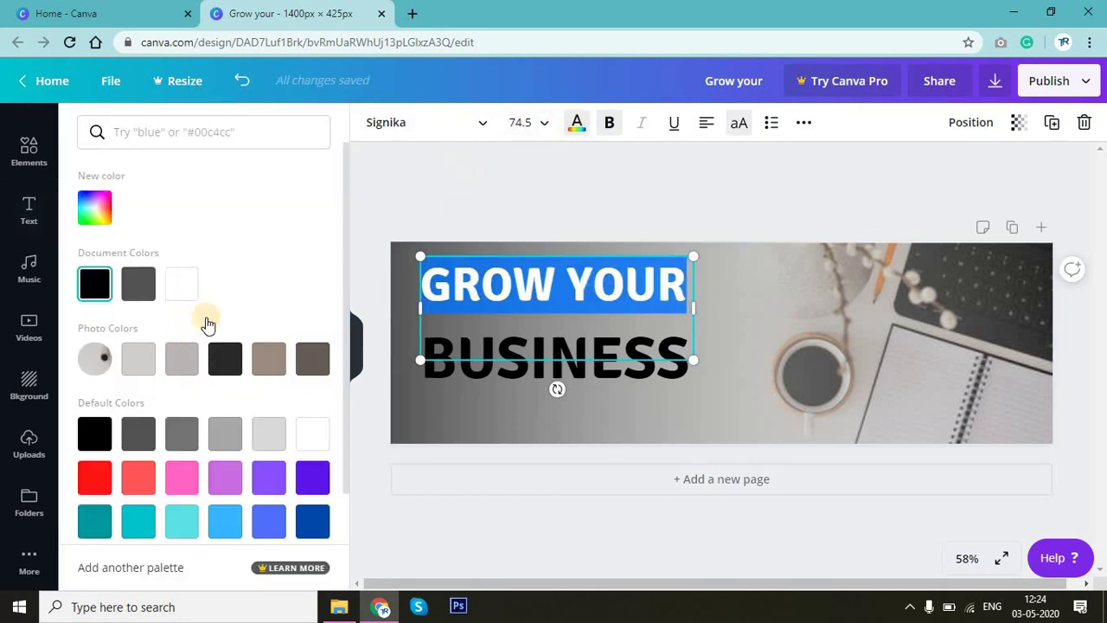
click(182, 286)
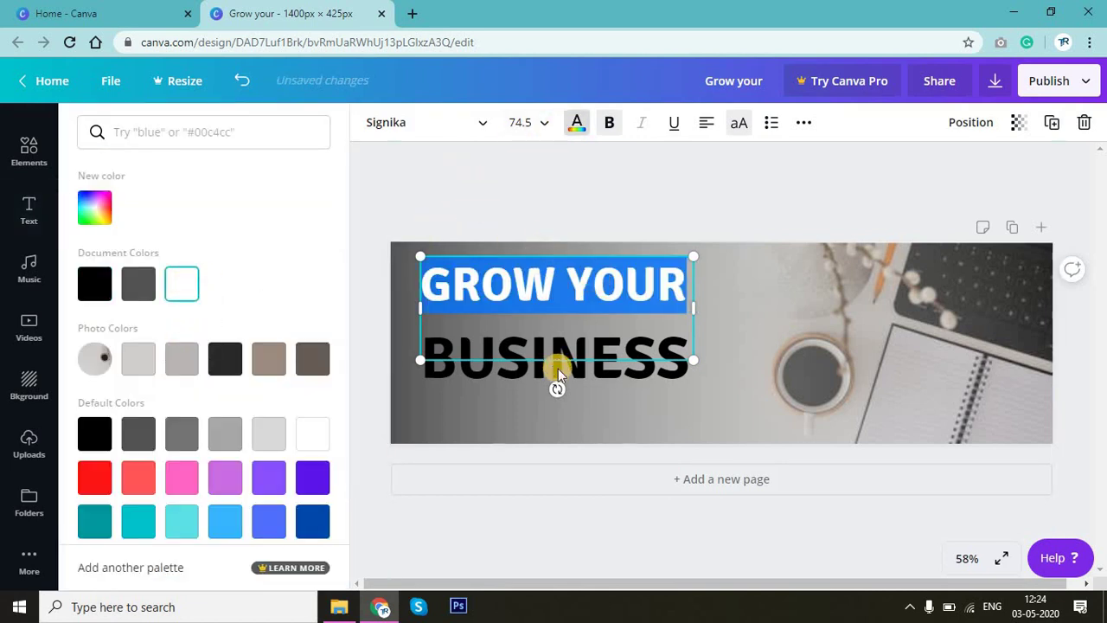
click(536, 282)
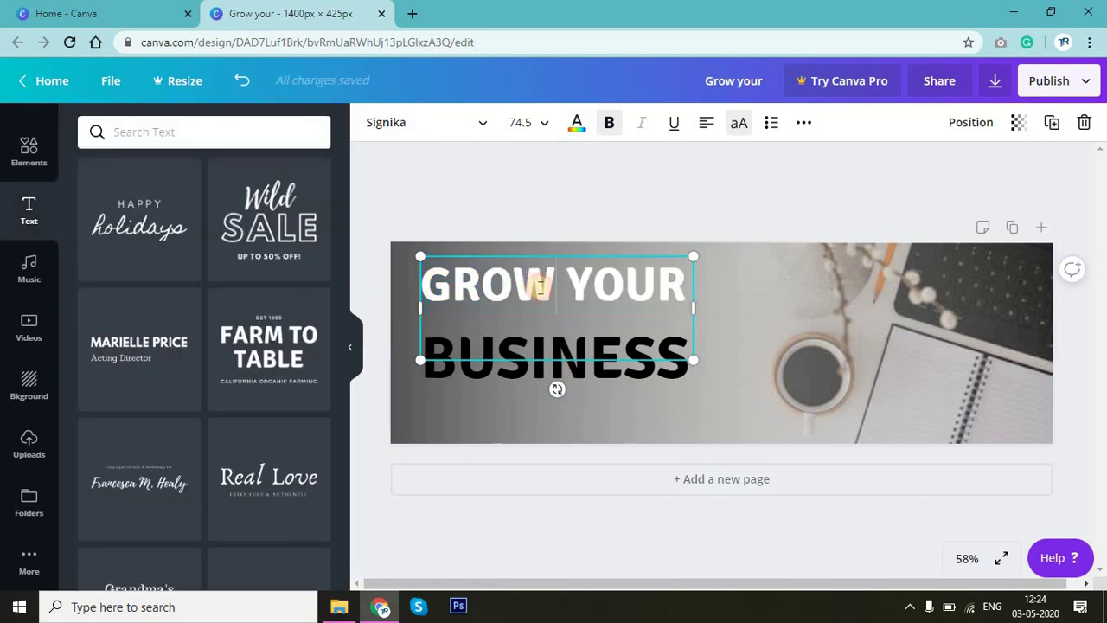
click(598, 193)
Nudge GROW YOUR down so it sits directly above BUSINESS.
click(614, 286)
key(shift+Down)
key(shift+Down)
key(shift+Down)
key(shift+Down)
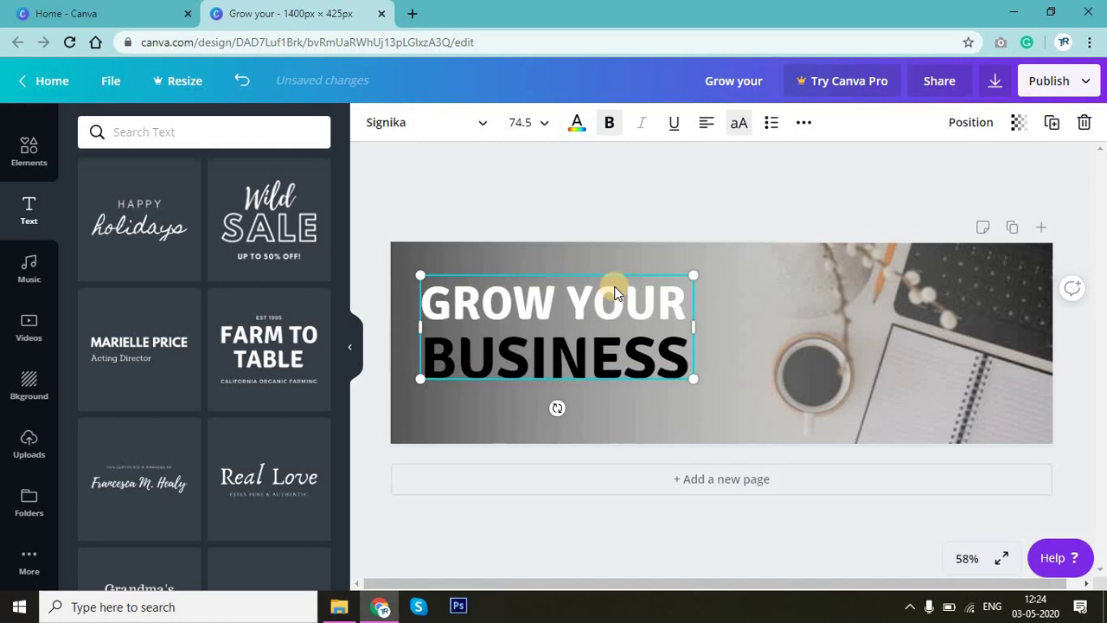
key(shift+Down)
key(Up)
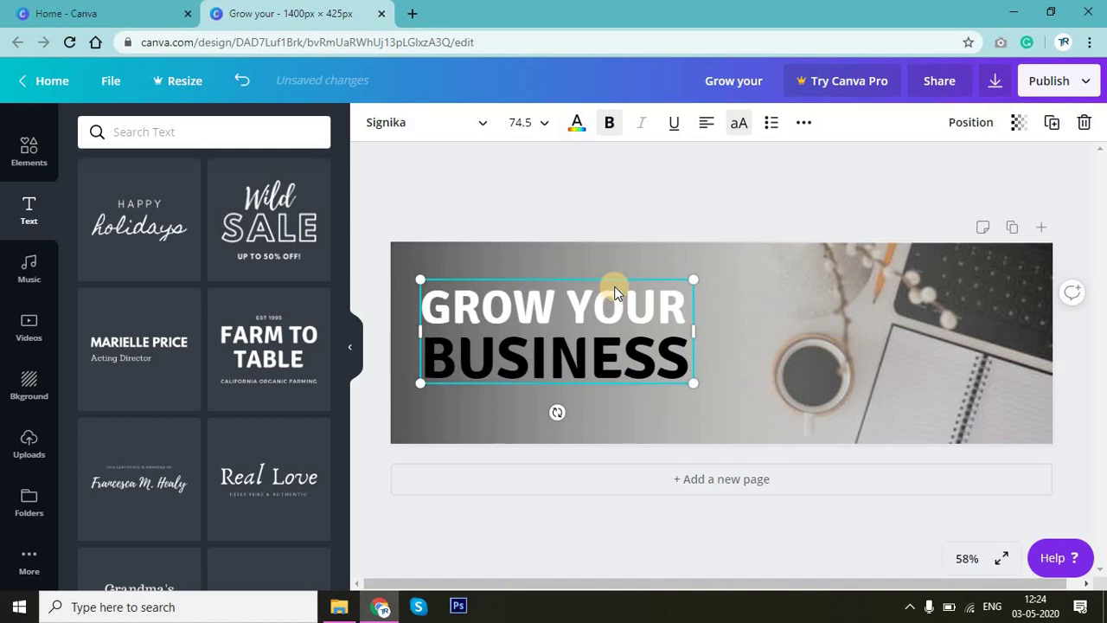
key(Up)
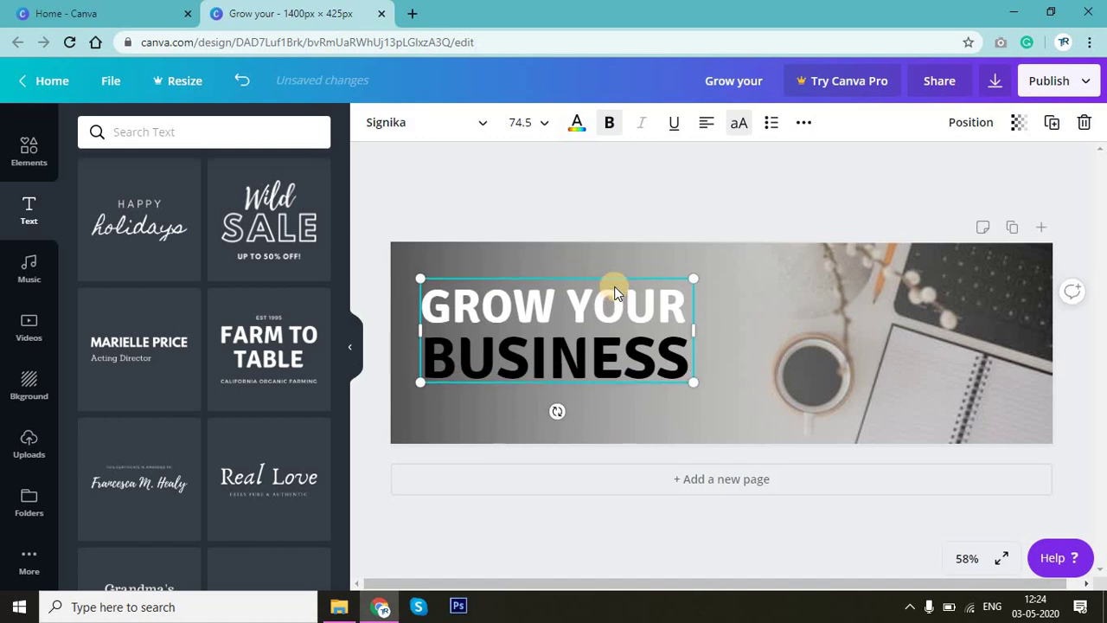
click(642, 201)
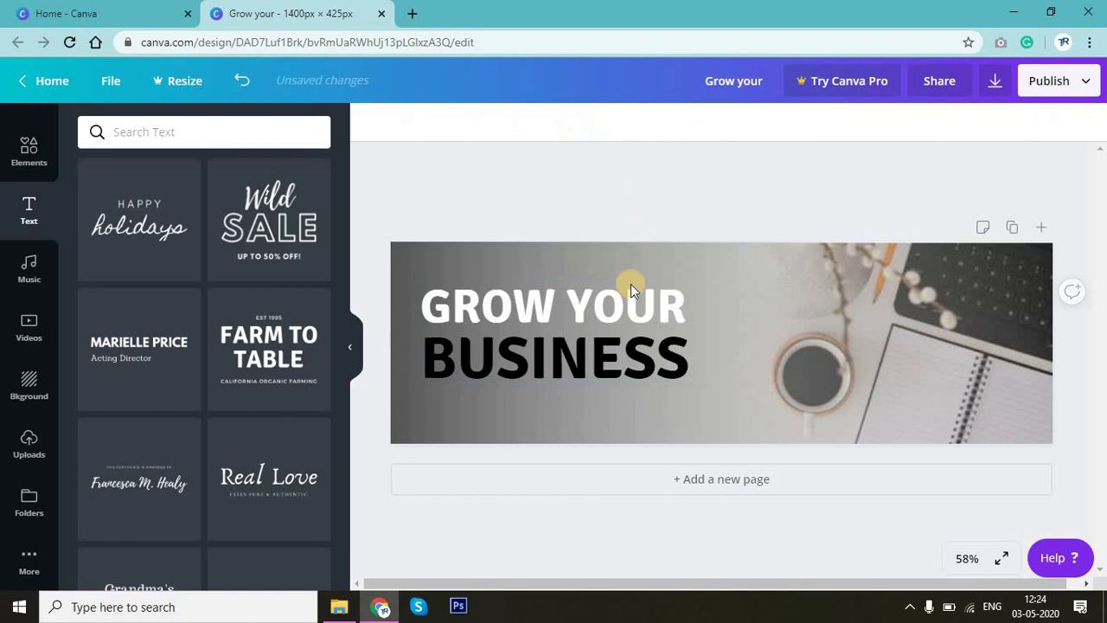
Group the GROW YOUR and BUSINESS text boxes and nudge the group slightly lower.
click(606, 357)
shift+click(607, 360)
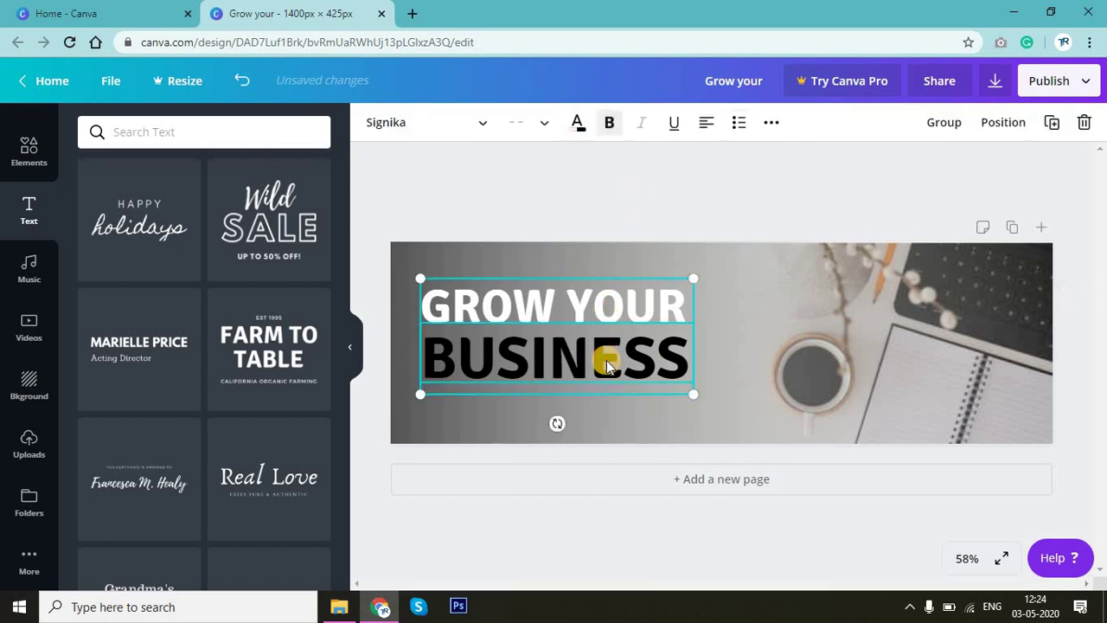
key(ctrl+g)
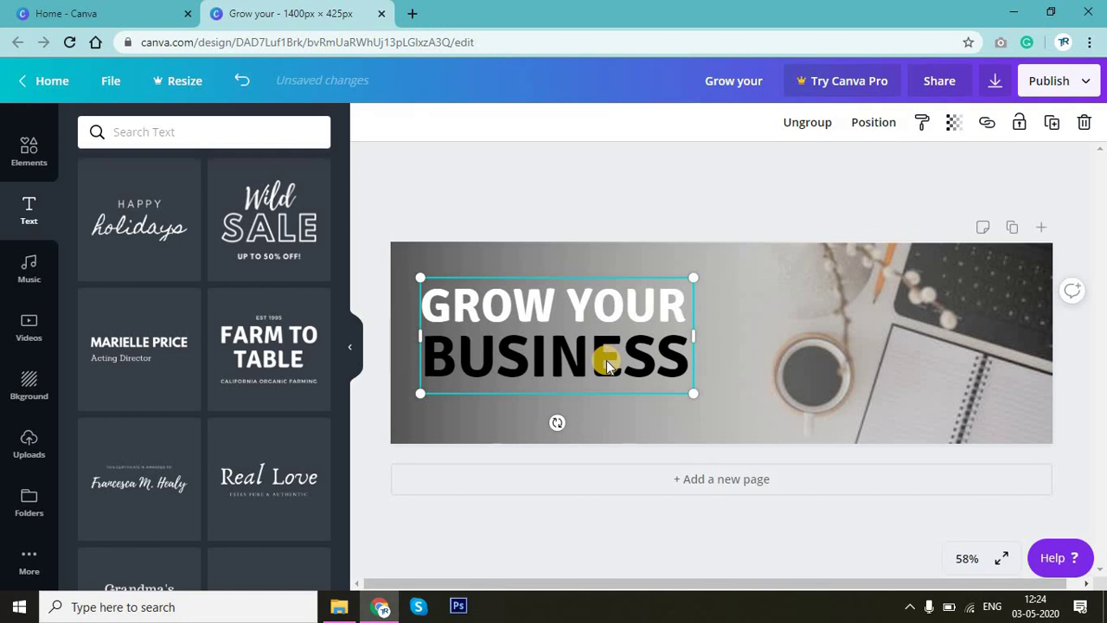
key(shift+Down)
key(shift+Down)
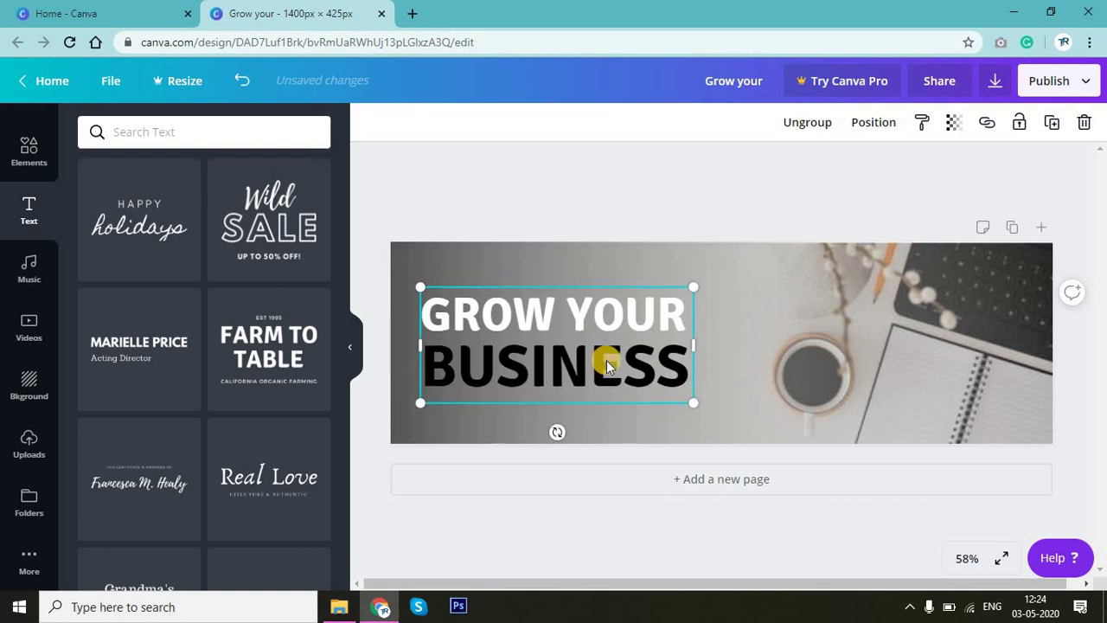
key(Up)
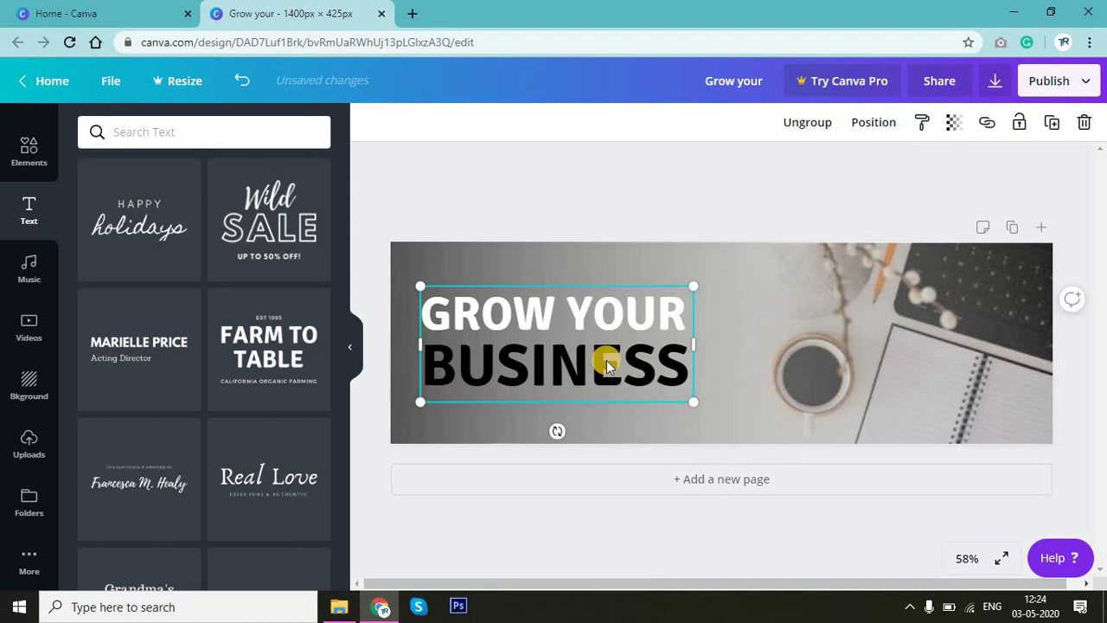
click(662, 180)
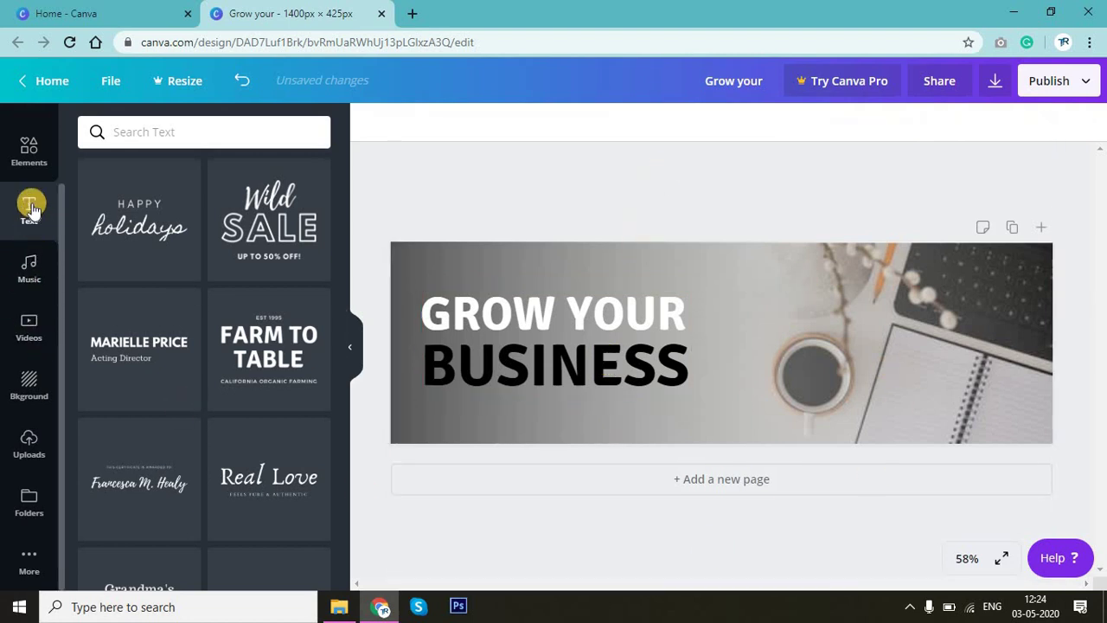
Add a white horizontal line under BUSINESS and stretch it to 562 wide.
click(31, 156)
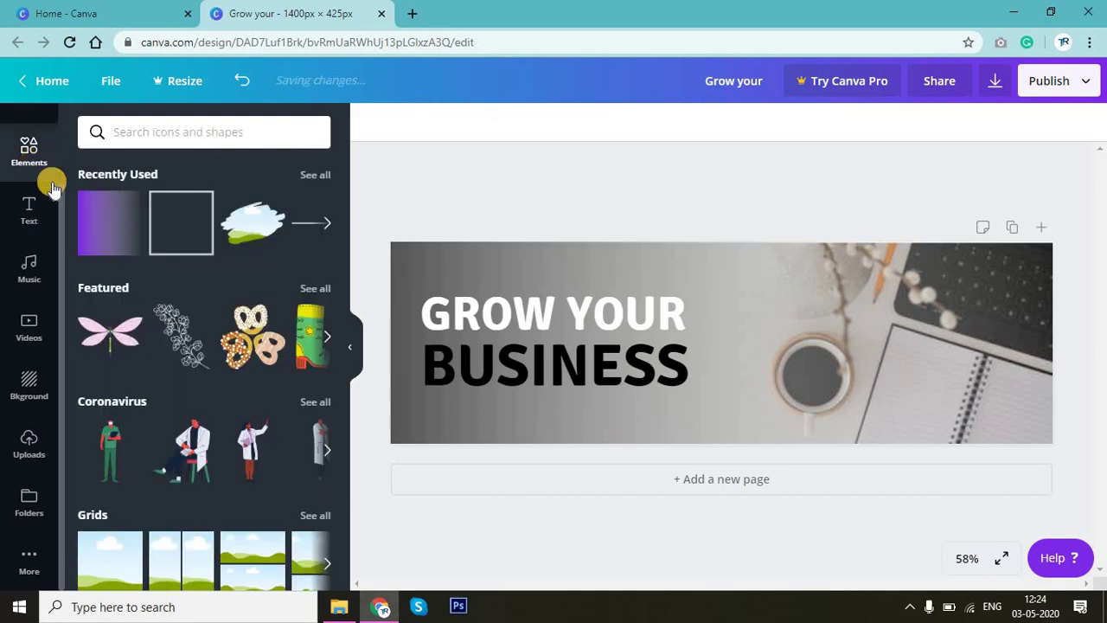
click(298, 227)
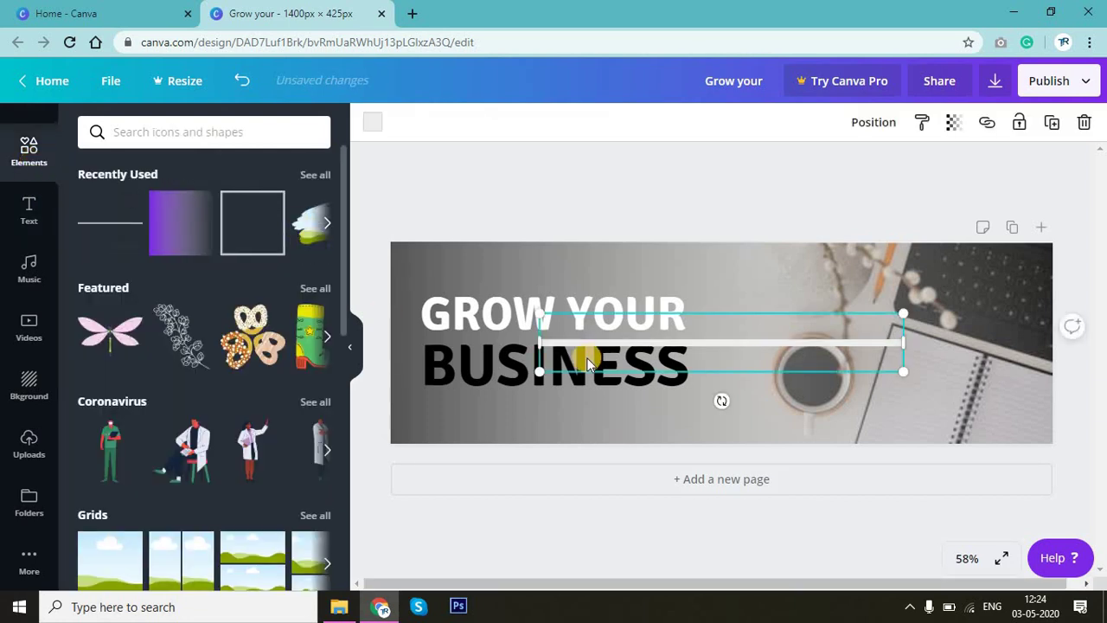
mouse_move(784, 366)
mouse_down()
mouse_move(867, 455)
mouse_move(678, 412)
mouse_move(768, 404)
mouse_up()
drag(628, 413, 623, 409)
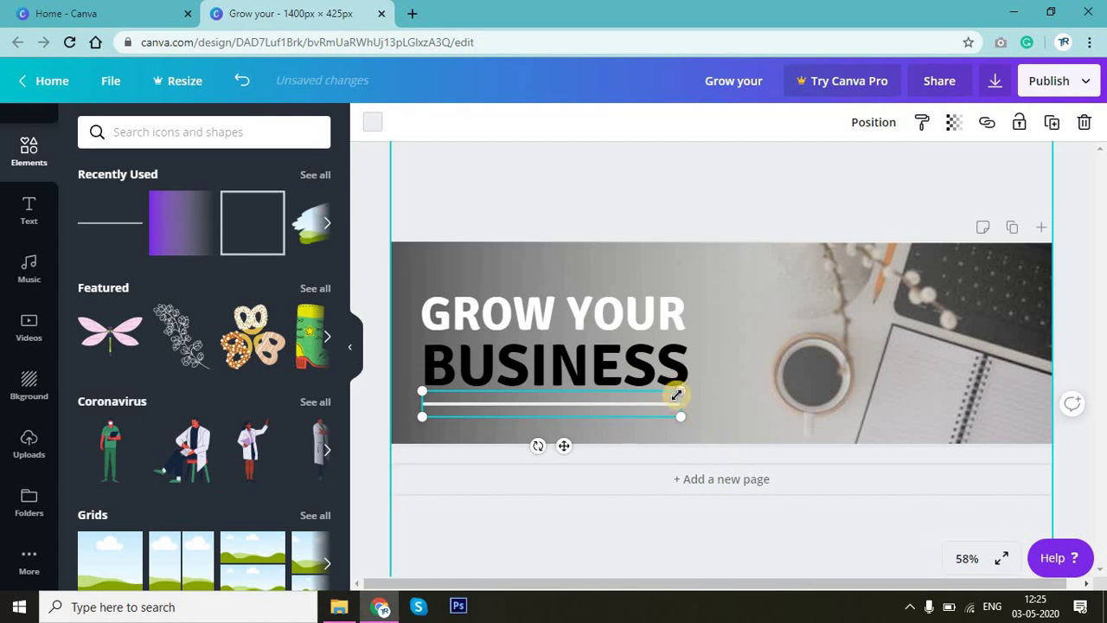
drag(689, 407, 688, 405)
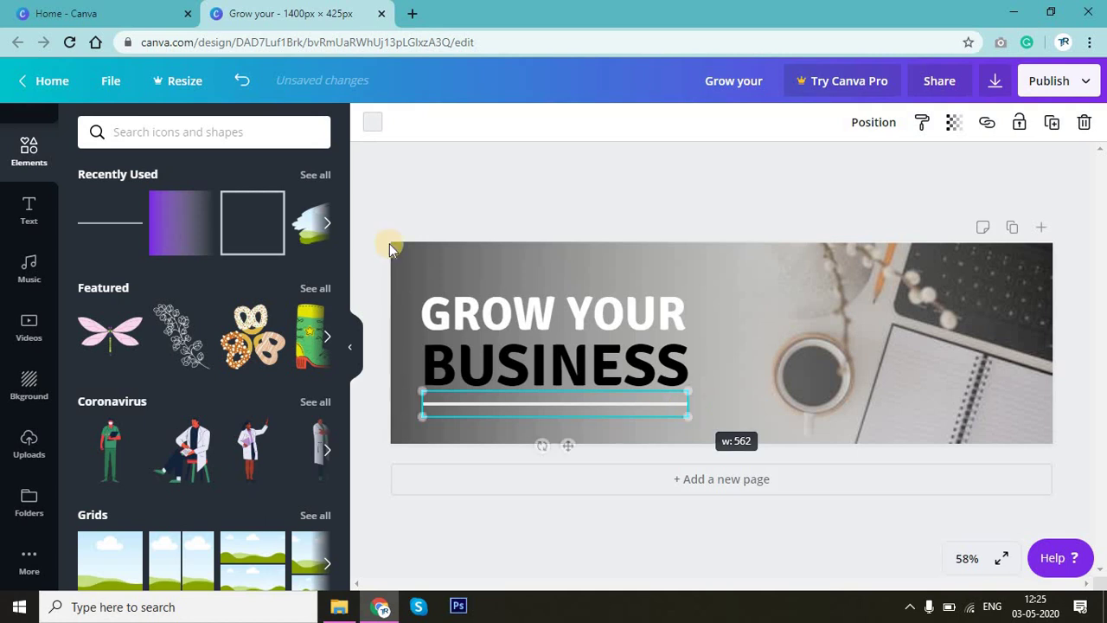
click(372, 122)
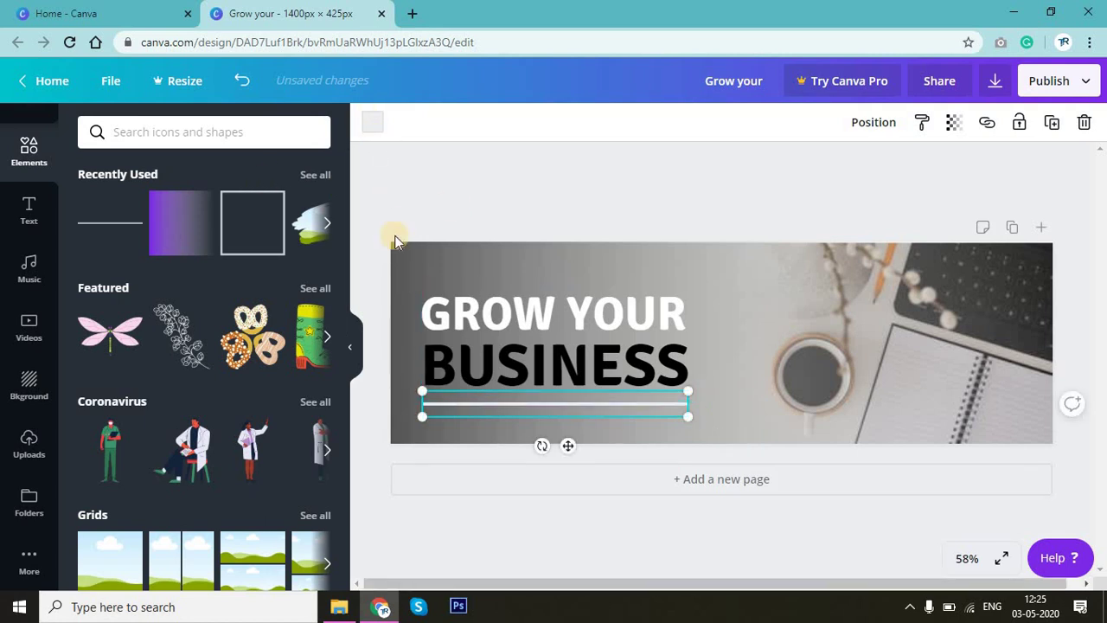
click(97, 285)
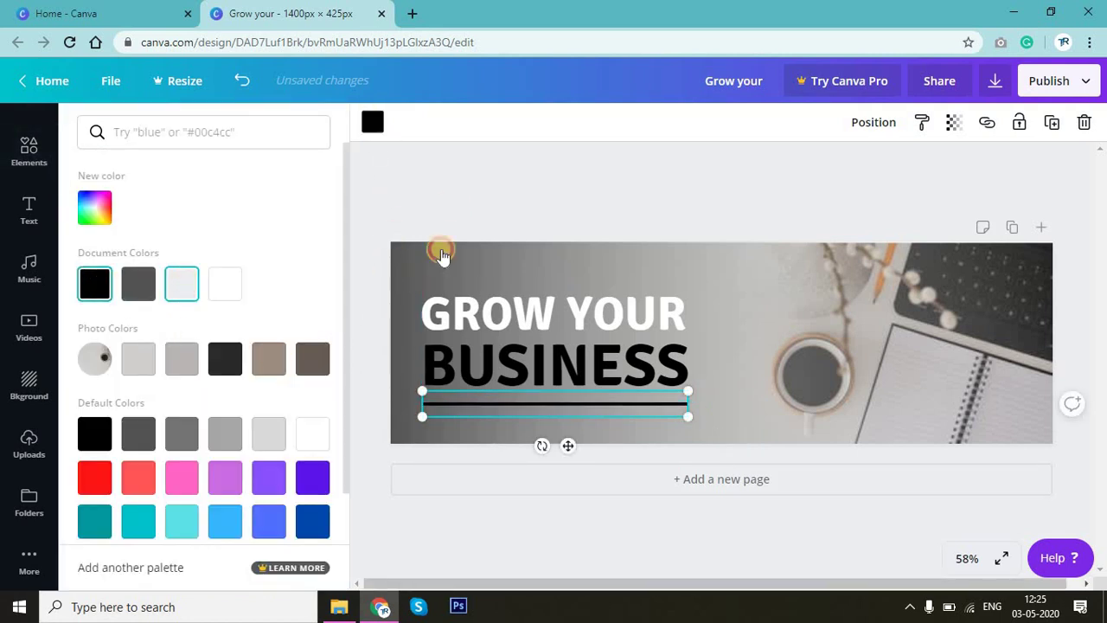
click(551, 201)
click(582, 203)
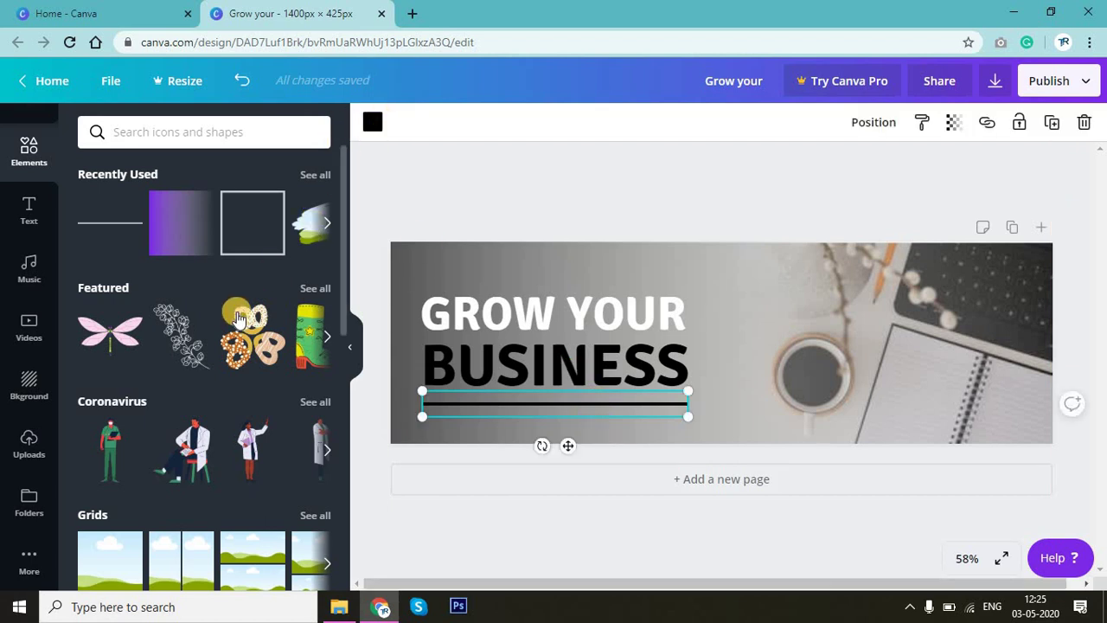
click(372, 122)
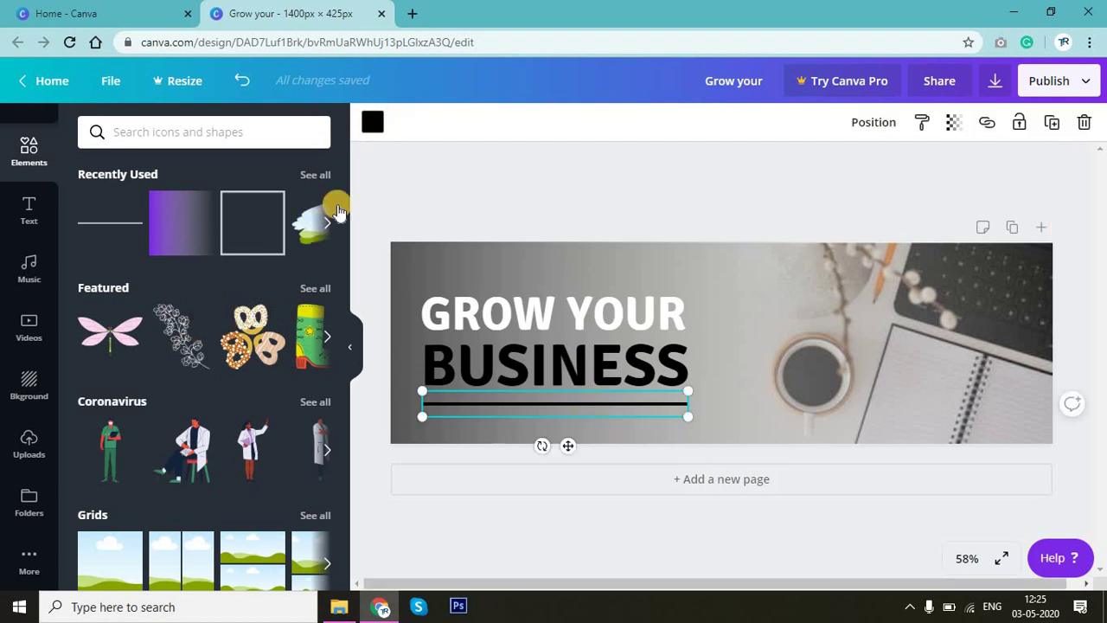
click(182, 285)
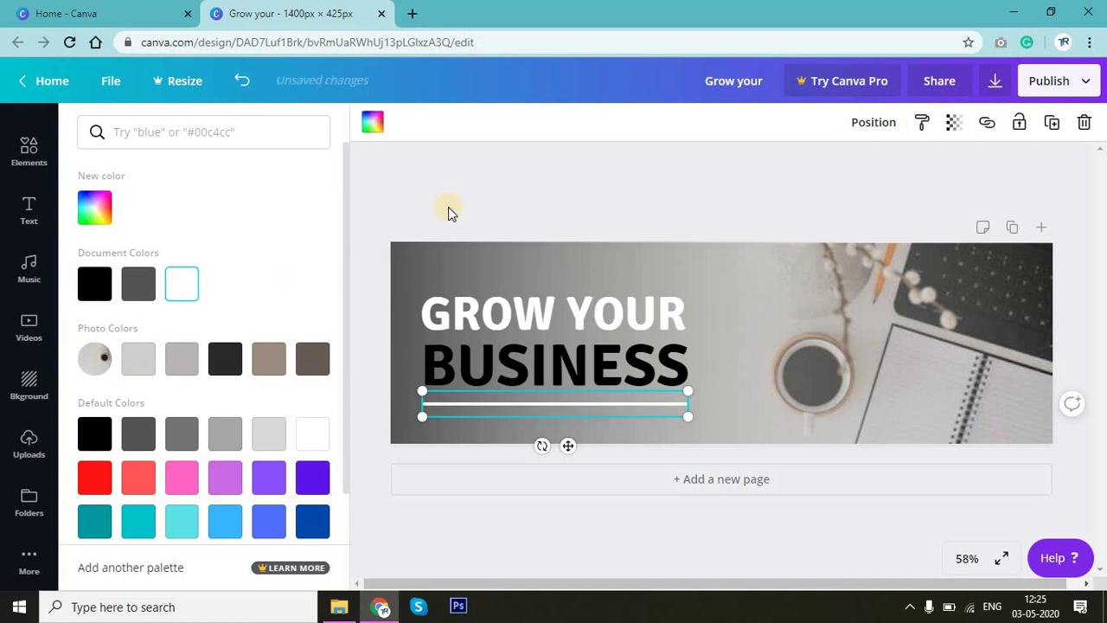
click(492, 178)
click(1078, 335)
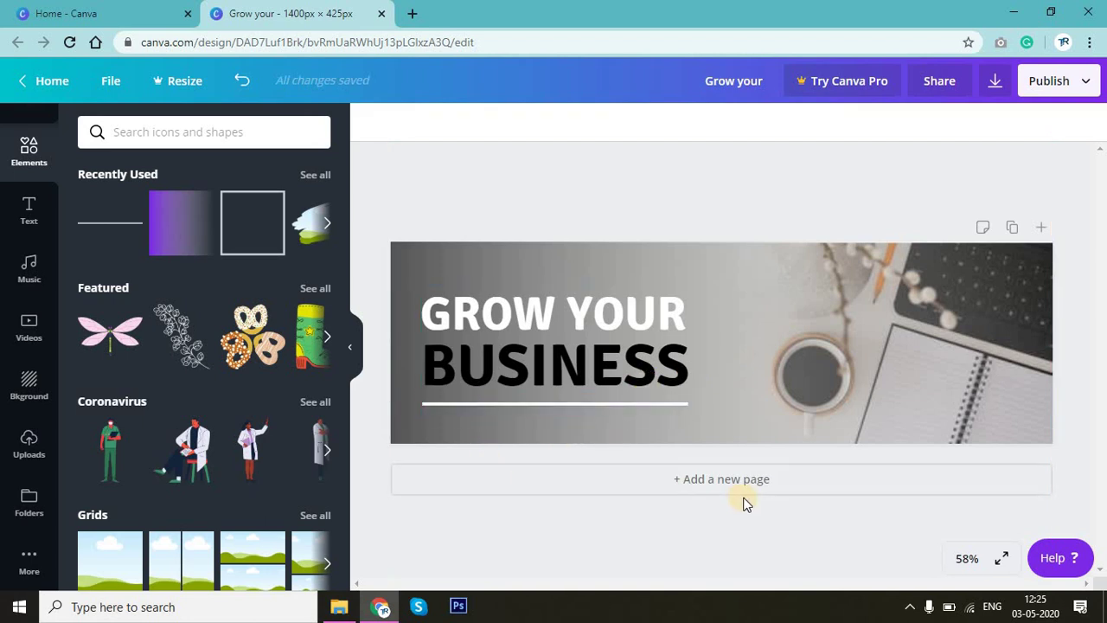
Delete the white line beneath BUSINESS and bring up the Text templates panel.
click(478, 407)
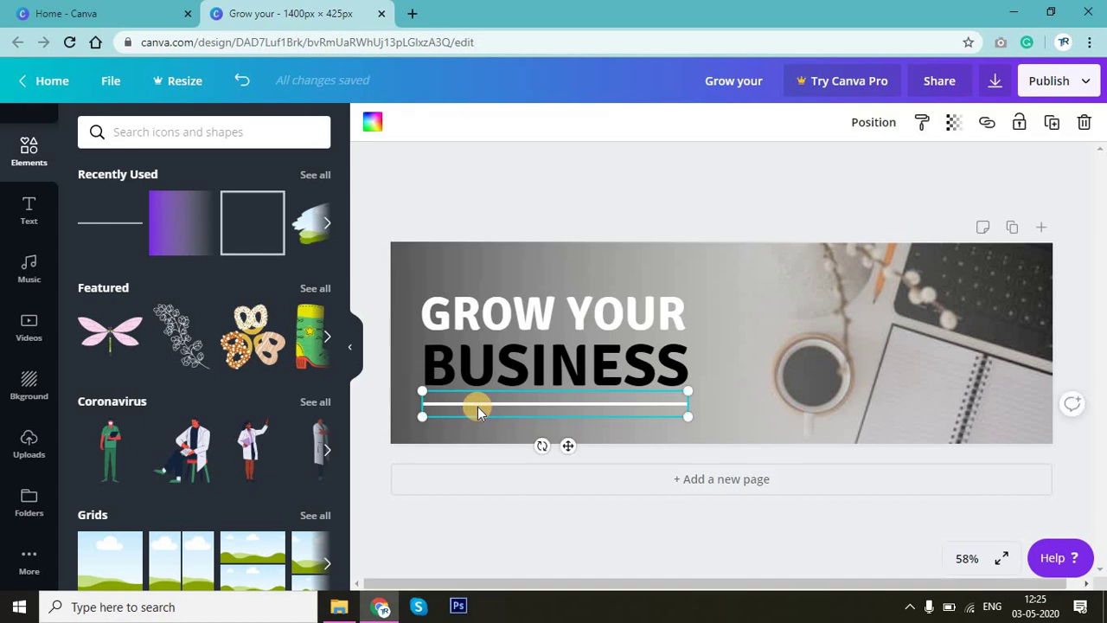
key(Delete)
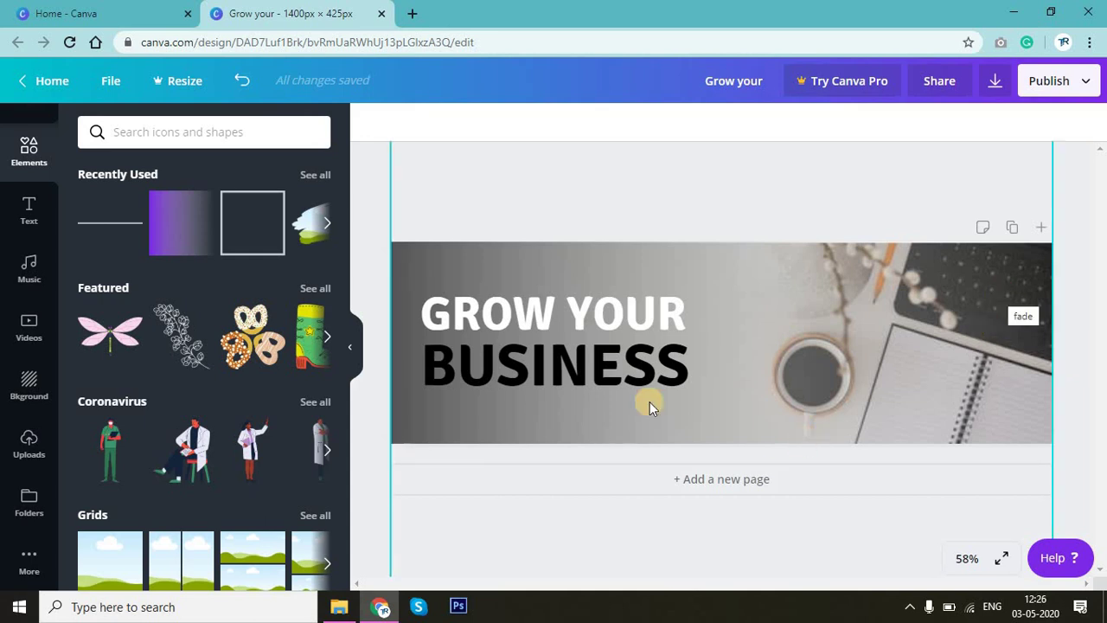
click(35, 216)
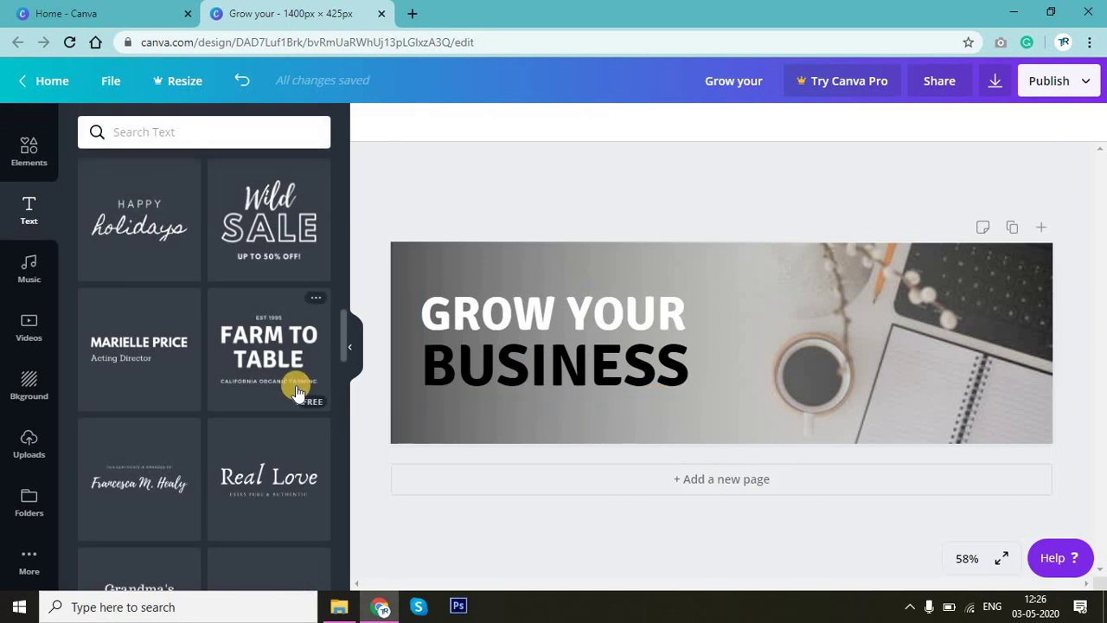
mouse_move(269, 351)
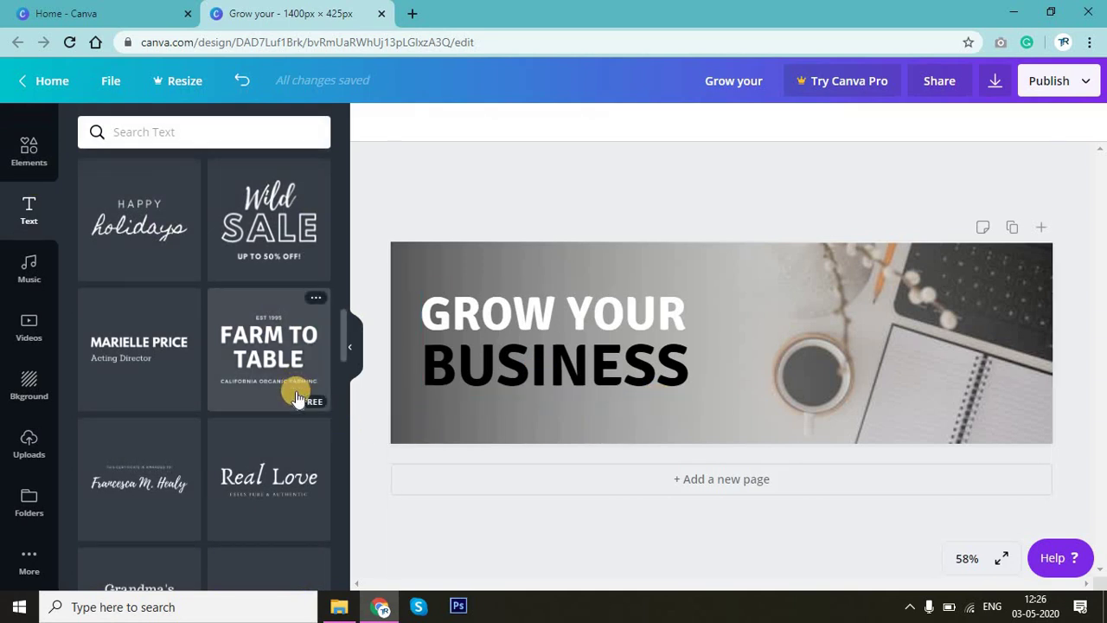
Add the FARM TO TABLE text template and strip it down to the CALIFORNIA ORGANIC FARMING line.
click(276, 390)
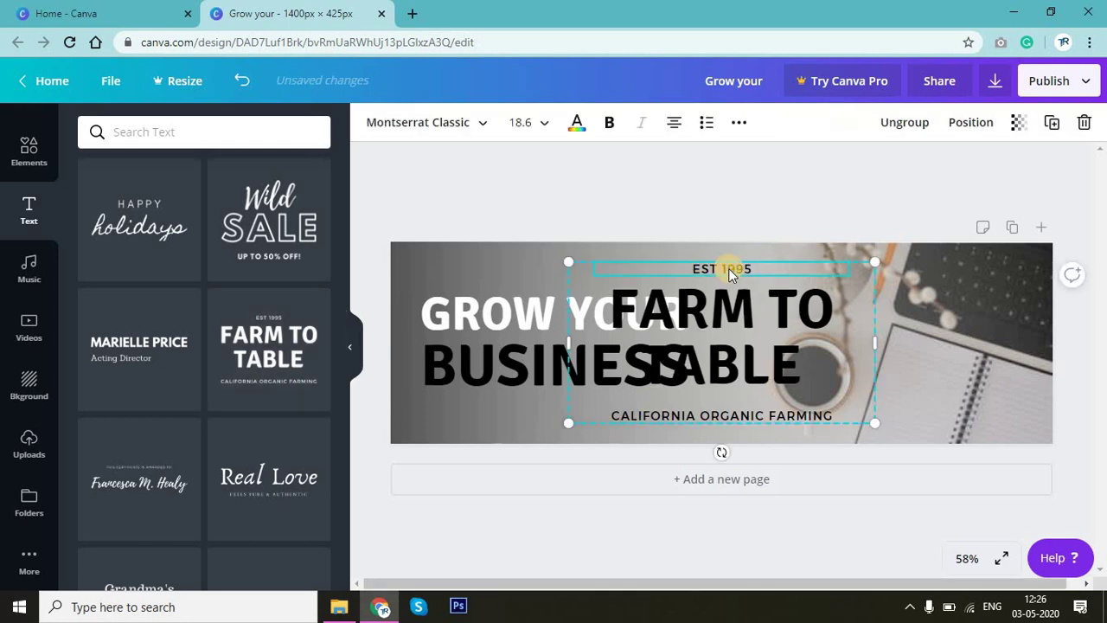
key(Delete)
click(734, 311)
key(Delete)
click(737, 415)
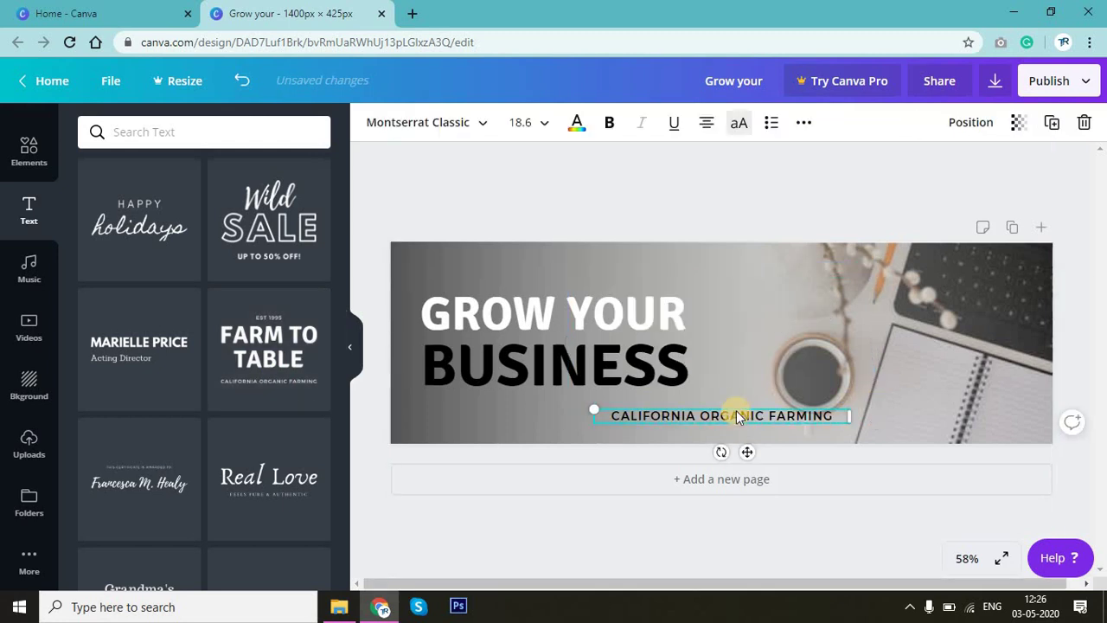
click(736, 412)
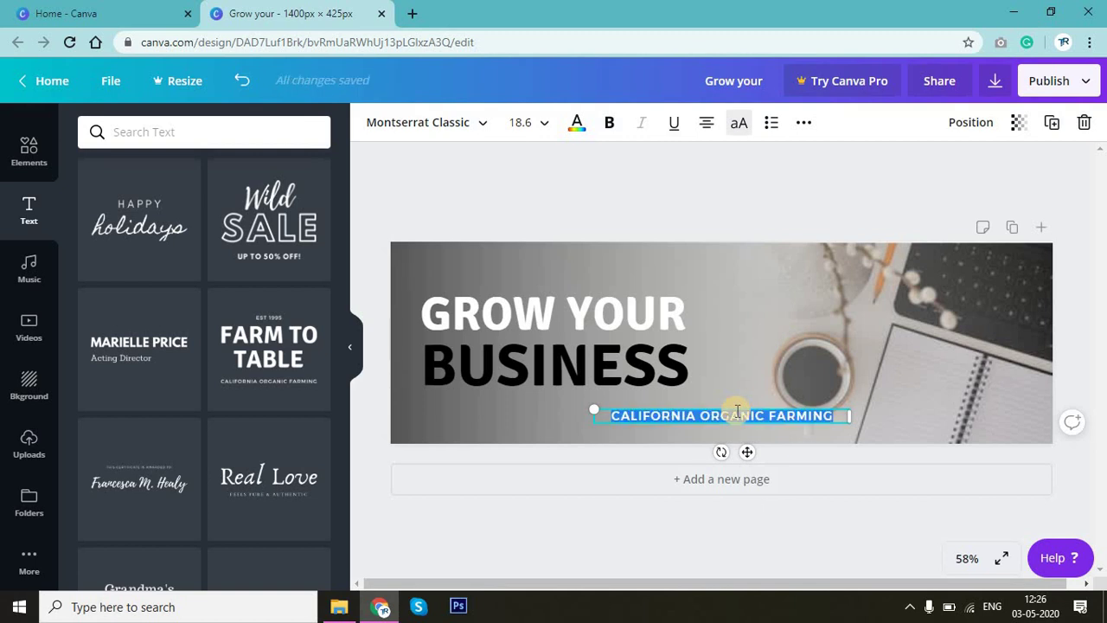
Replace that line with 'WE ARE SOLUTIONS' and left-align it.
text(WE ARE S)
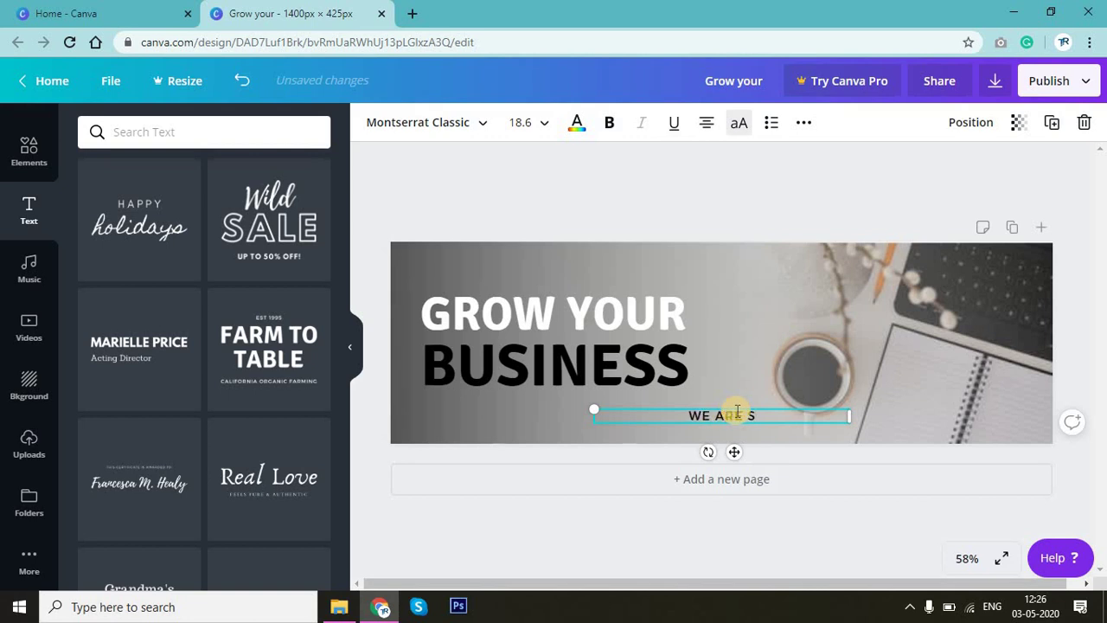
text(OLUT)
text(I)
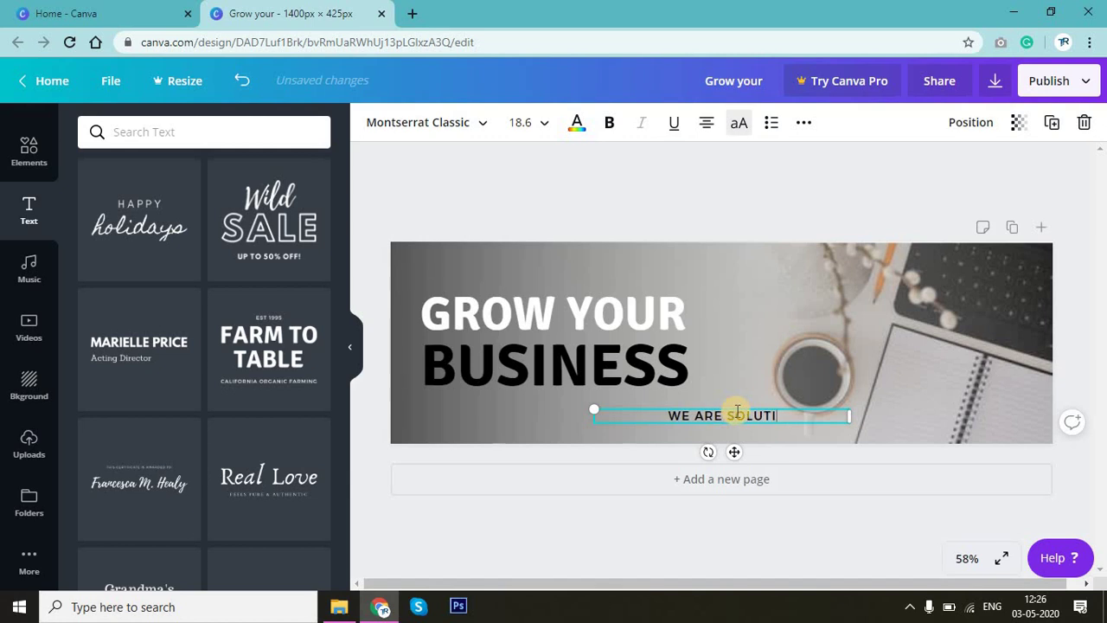
text(ONS)
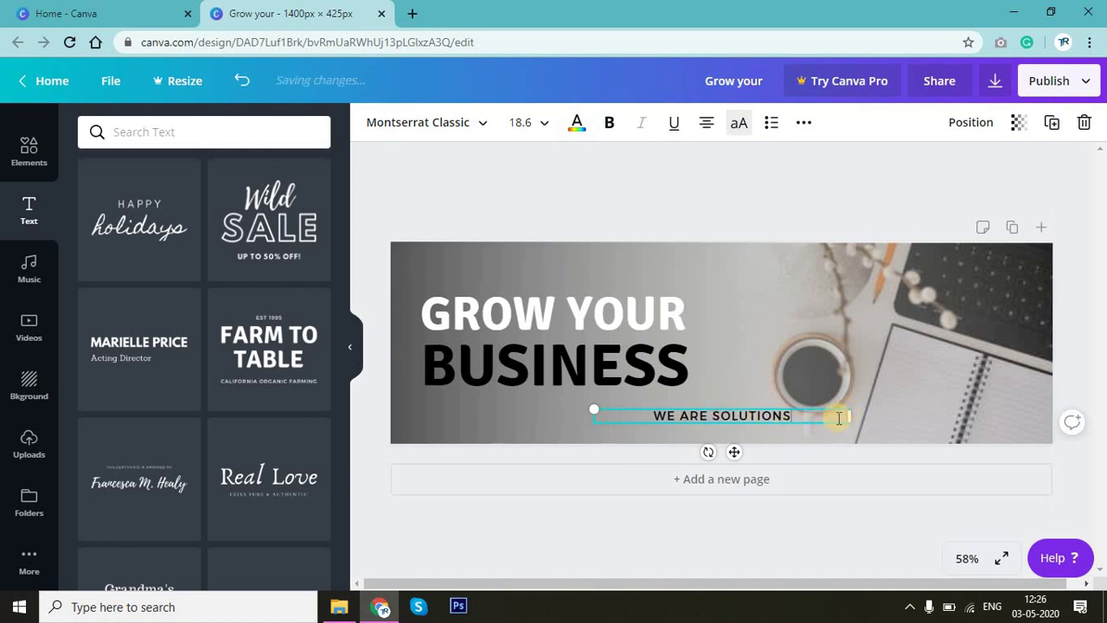
key(ctrl+a)
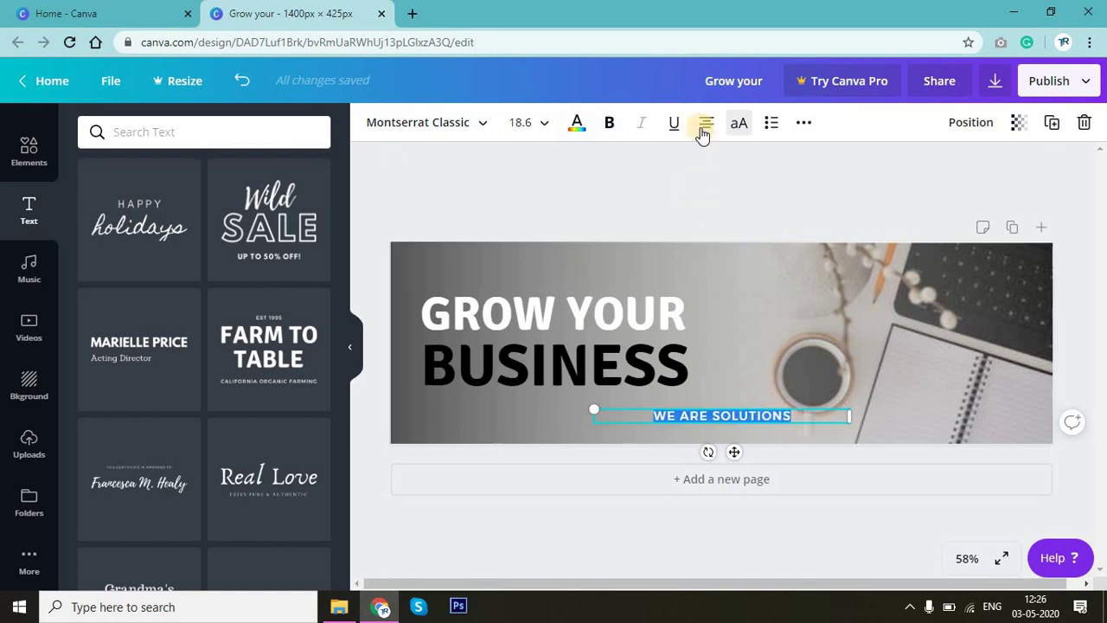
click(705, 125)
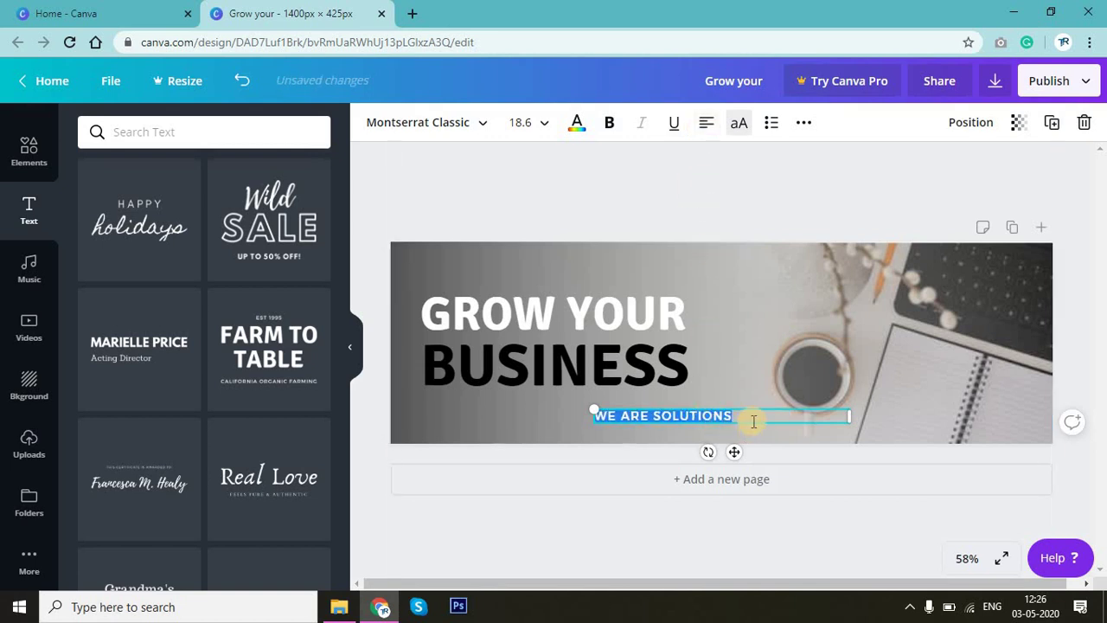
Move WE ARE SOLUTIONS under the headline's left edge and ungroup the headline lines.
drag(734, 452, 564, 445)
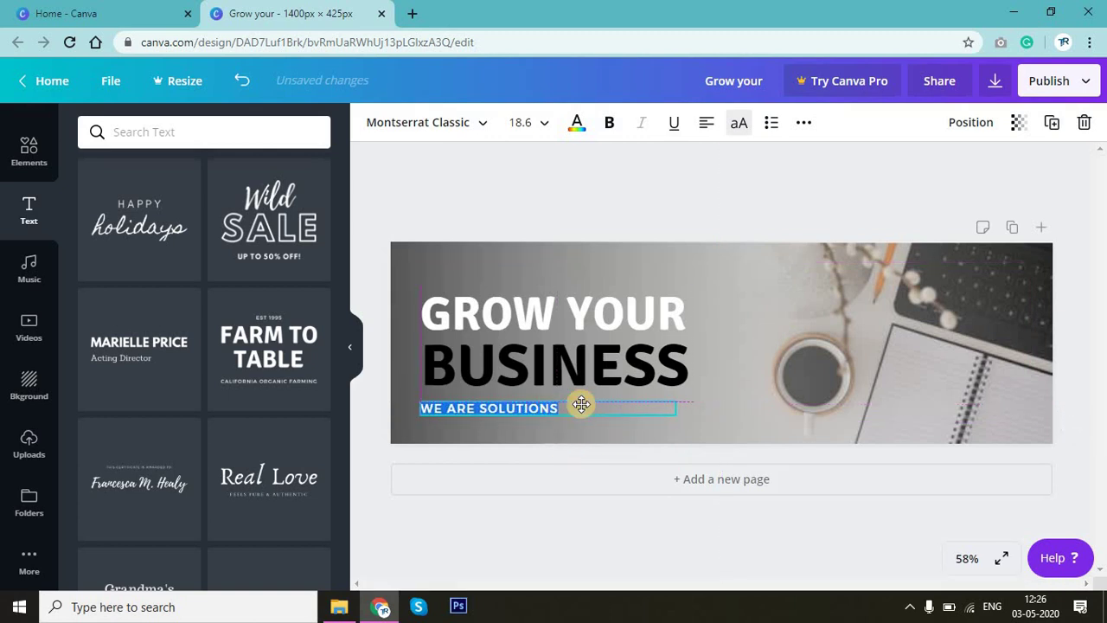
click(587, 372)
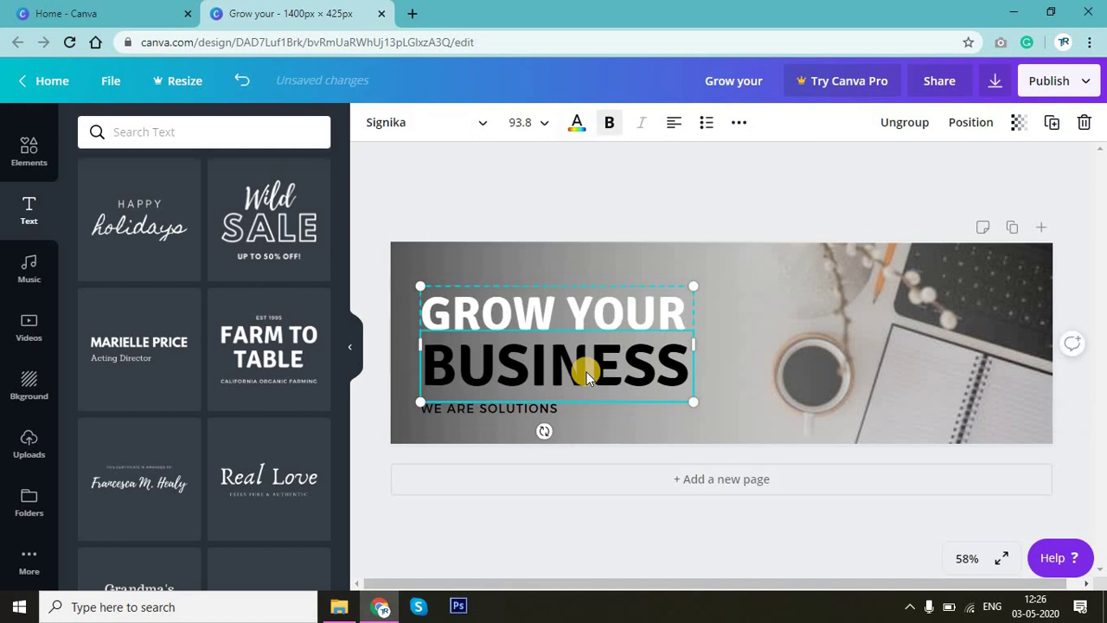
click(524, 410)
click(531, 370)
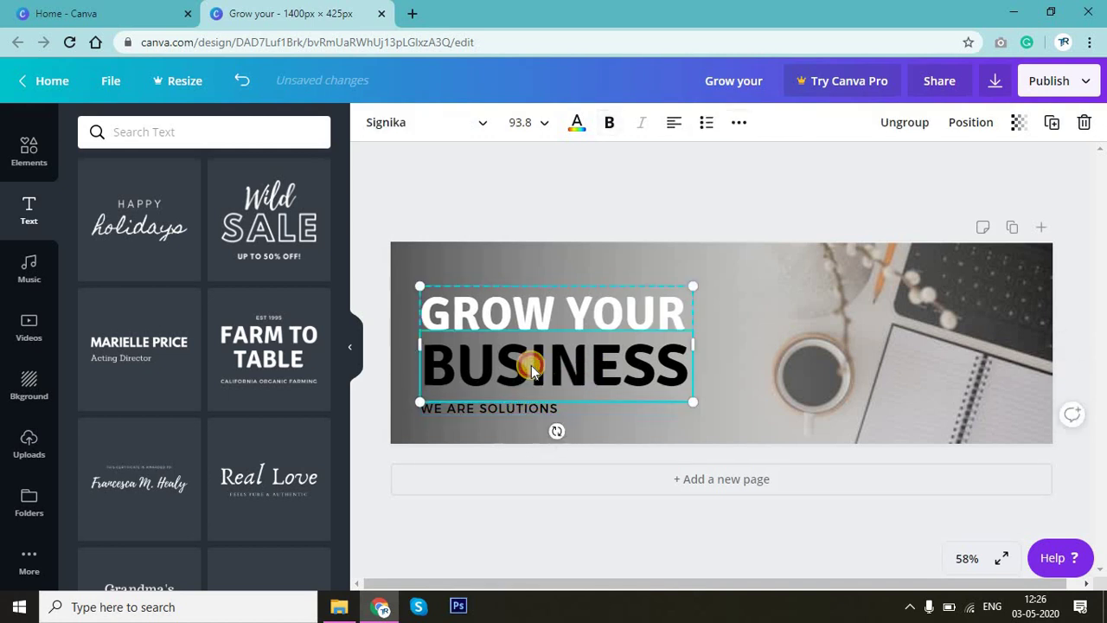
right_click(534, 372)
click(605, 562)
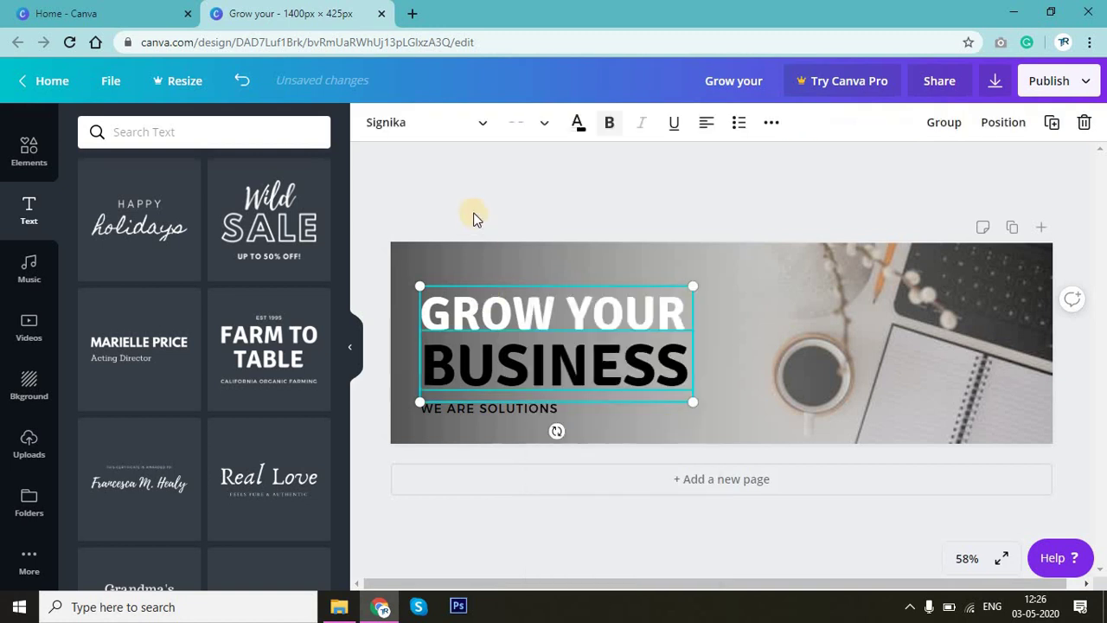
Nudge BUSINESS slightly left and WE ARE SOLUTIONS two steps up.
click(502, 368)
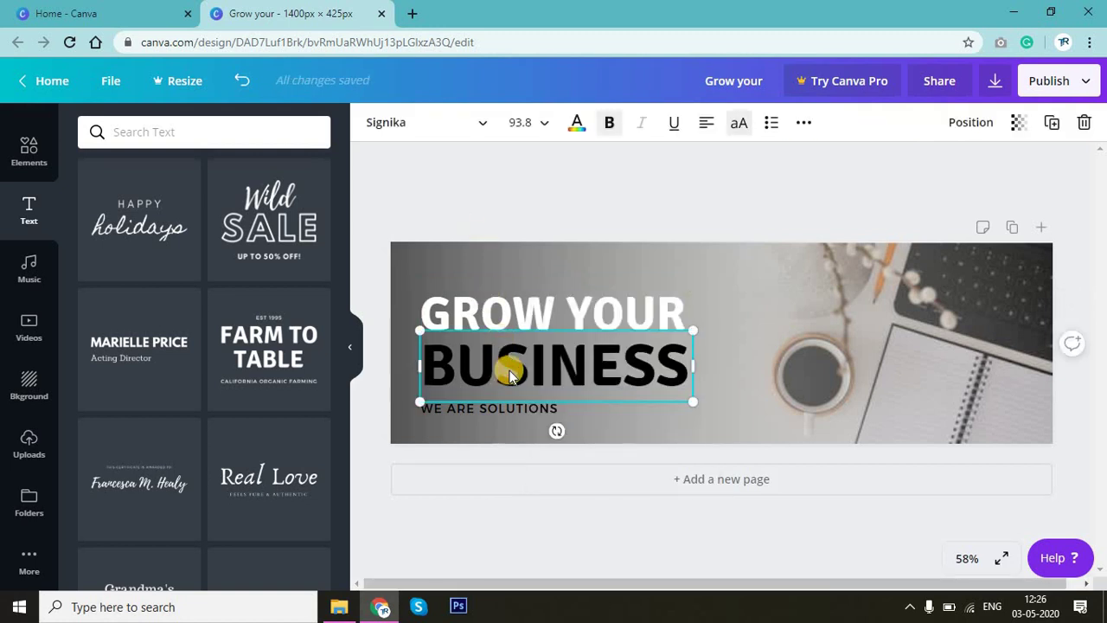
key(Left)
key(Left)
key(Left)
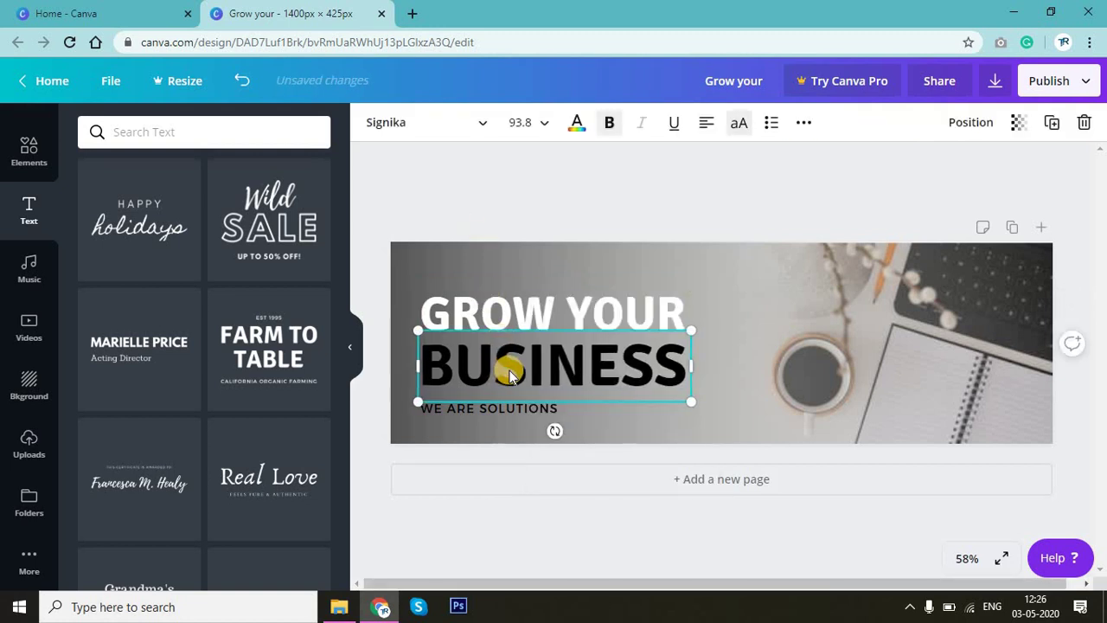
click(518, 411)
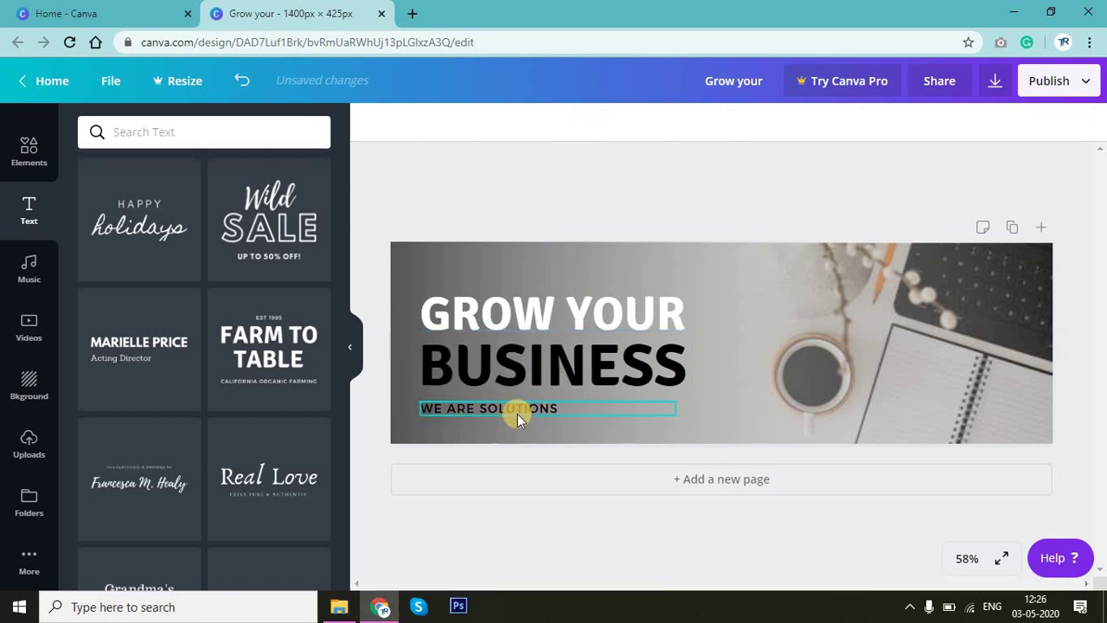
key(Up)
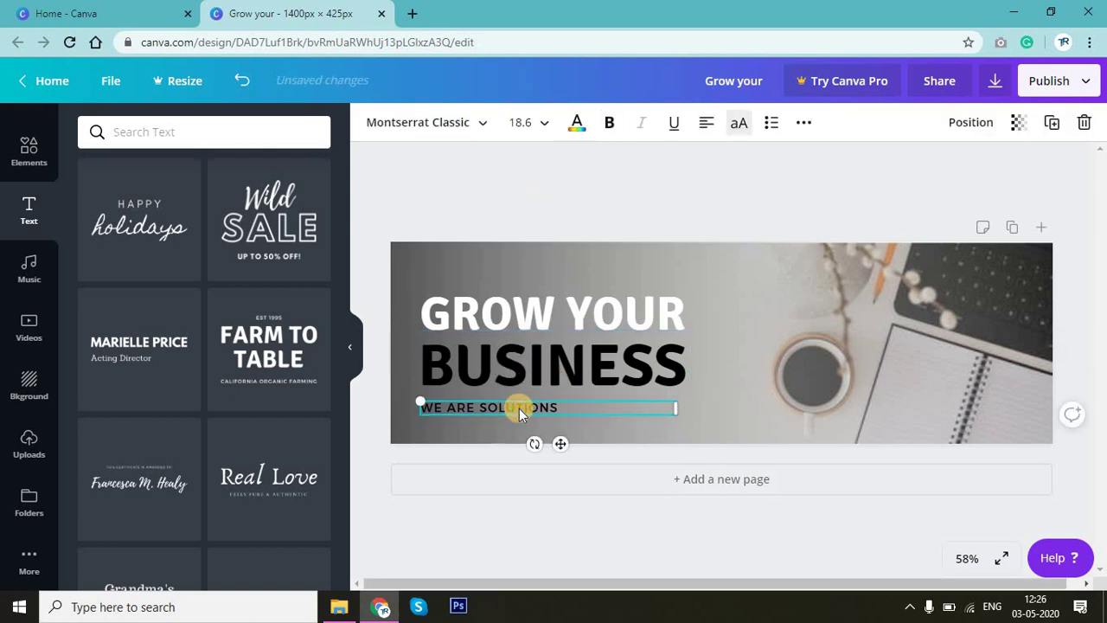
key(Up)
key(Up)
key(Up)
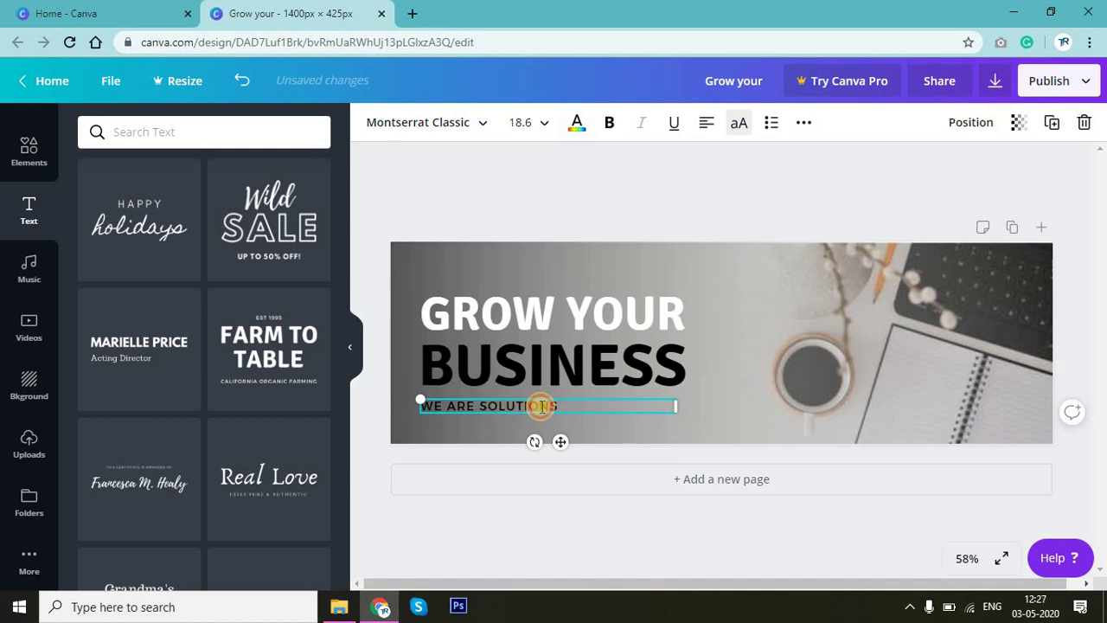
Make WE ARE SOLUTIONS white and greatly widen its letter spacing.
double_click(542, 408)
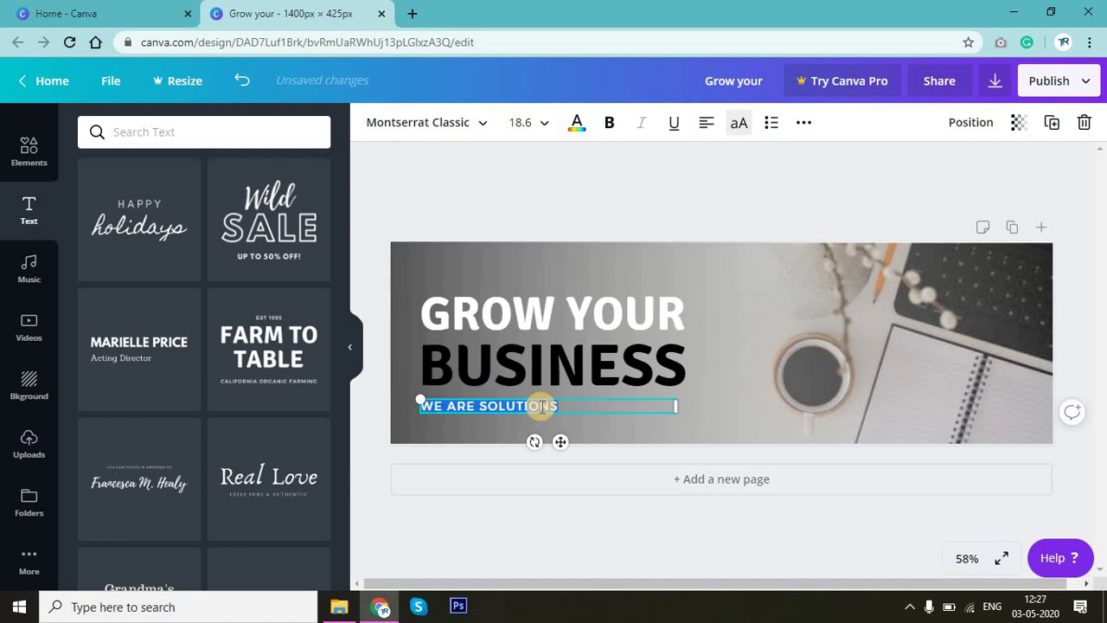
click(578, 123)
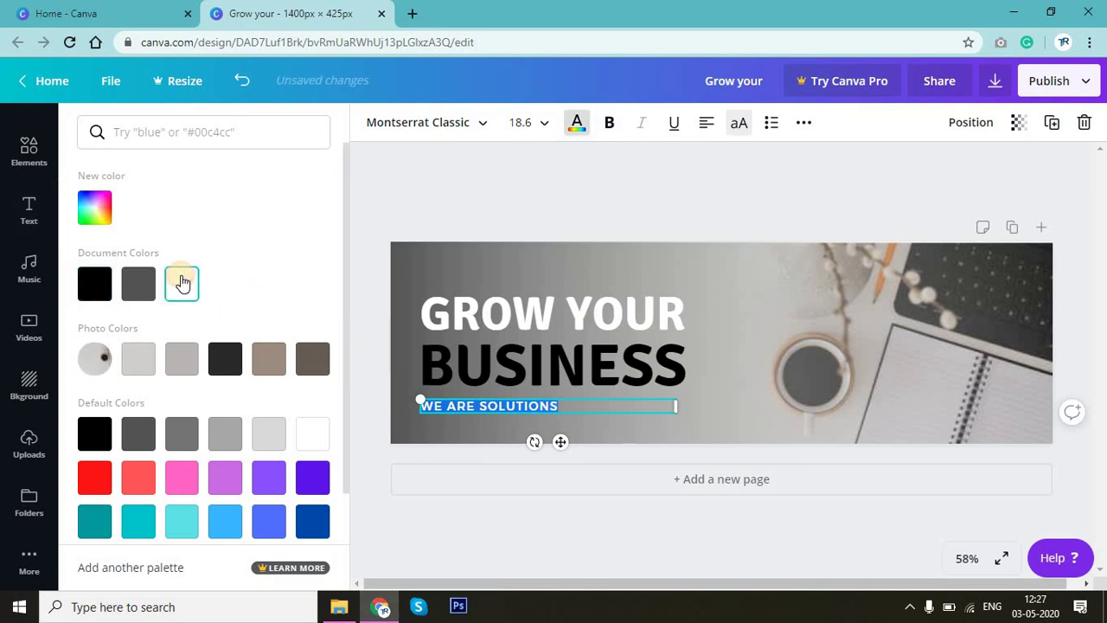
click(805, 123)
click(691, 161)
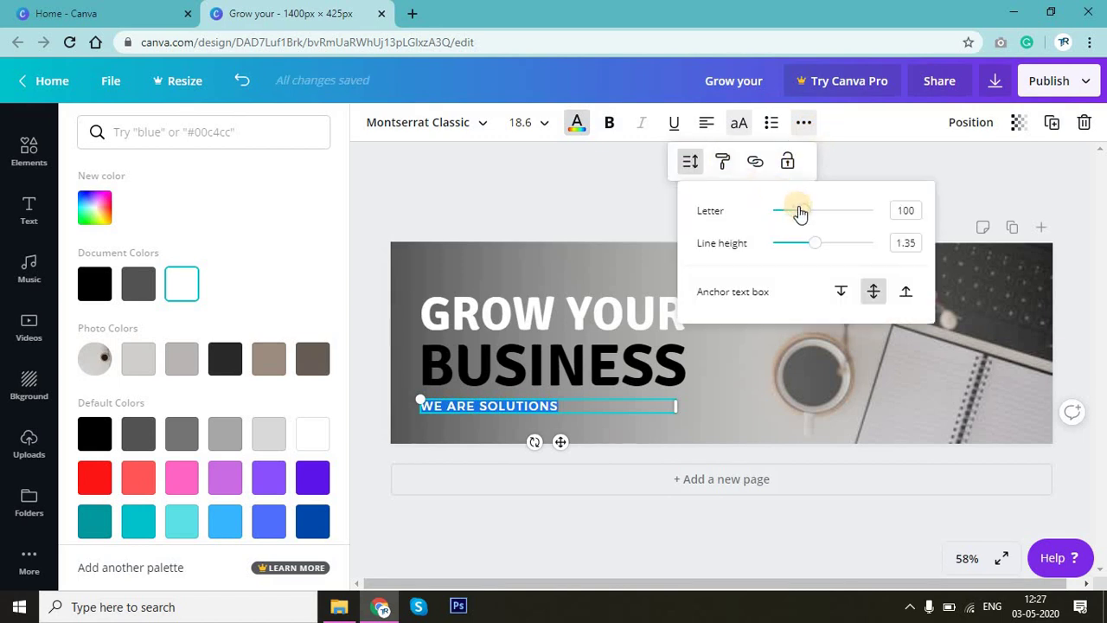
drag(800, 213, 882, 212)
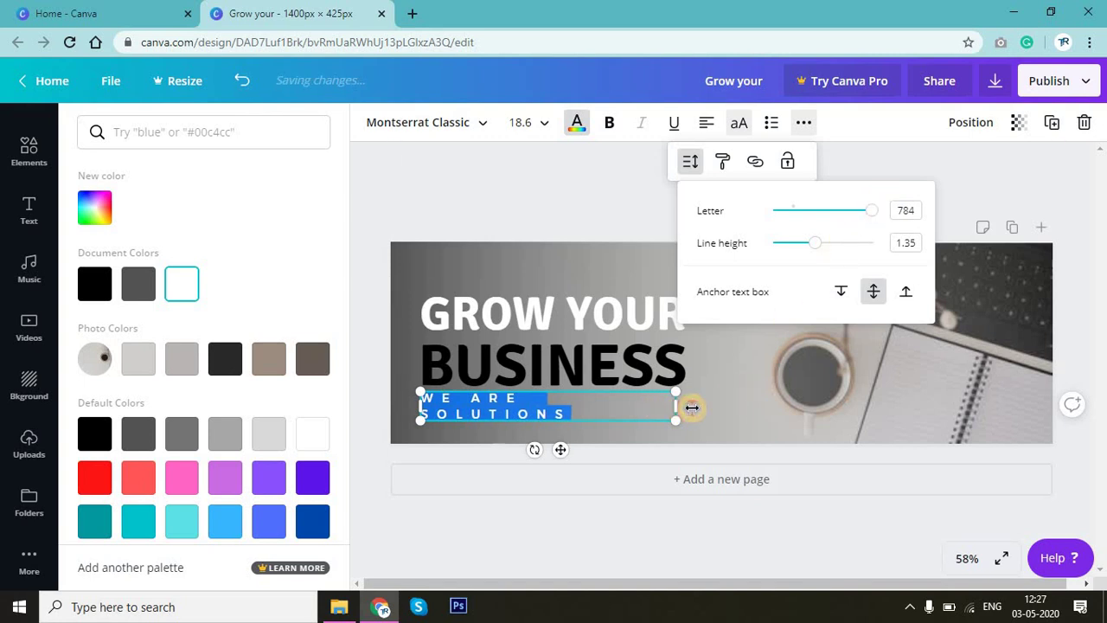
Widen the subtitle box to one line and settle the letter spacing at 757.
drag(692, 408, 694, 407)
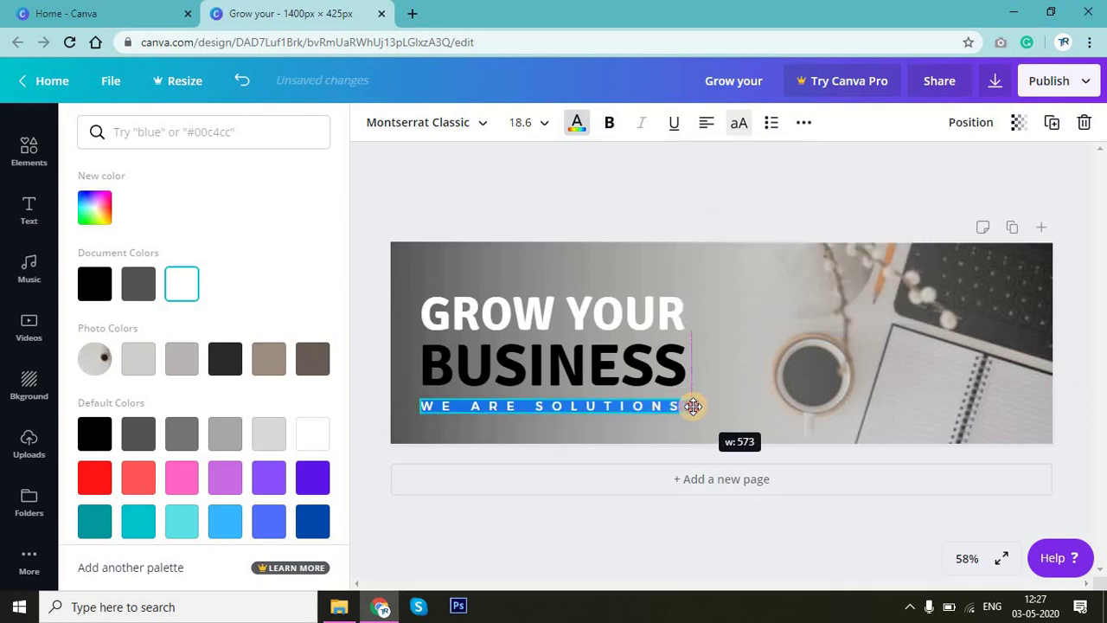
drag(690, 404, 692, 404)
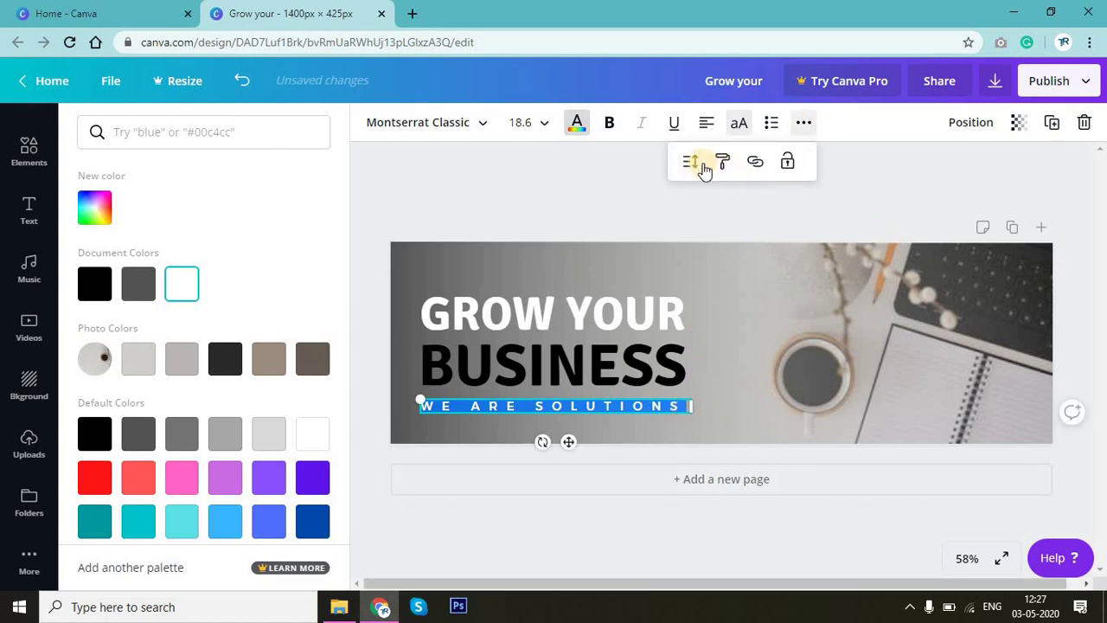
click(693, 165)
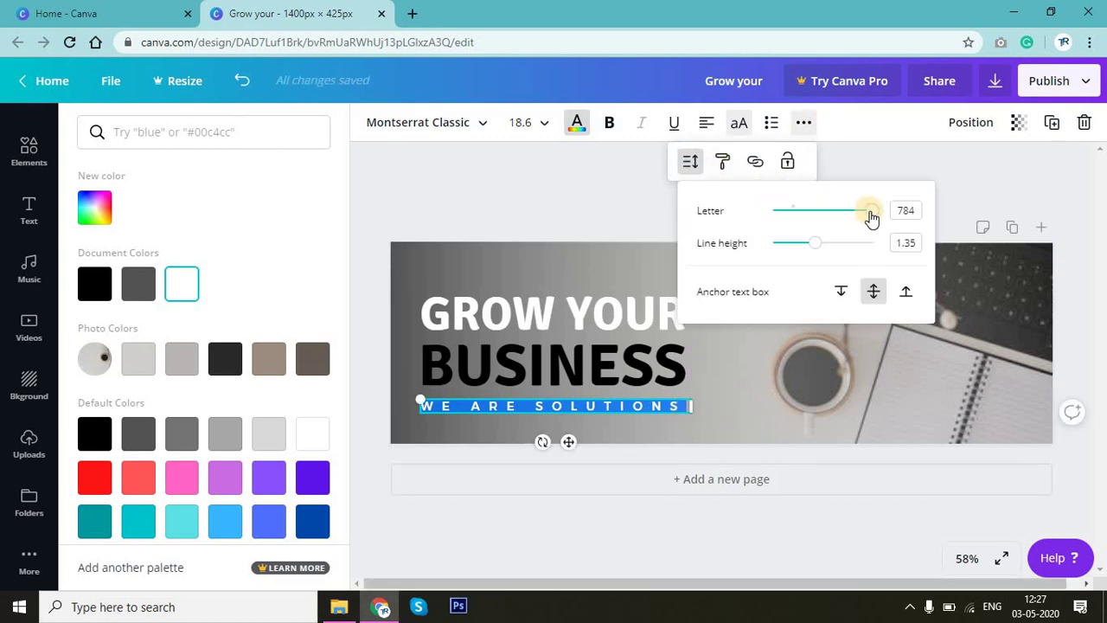
mouse_move(877, 217)
mouse_down()
mouse_move(868, 212)
mouse_move(884, 190)
mouse_up()
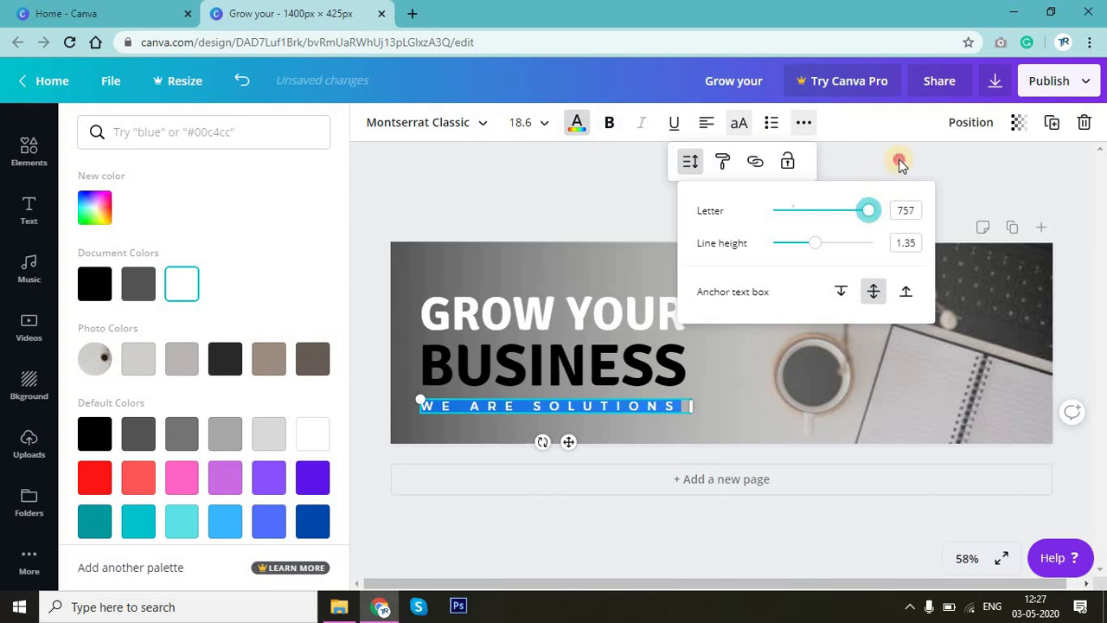
click(899, 164)
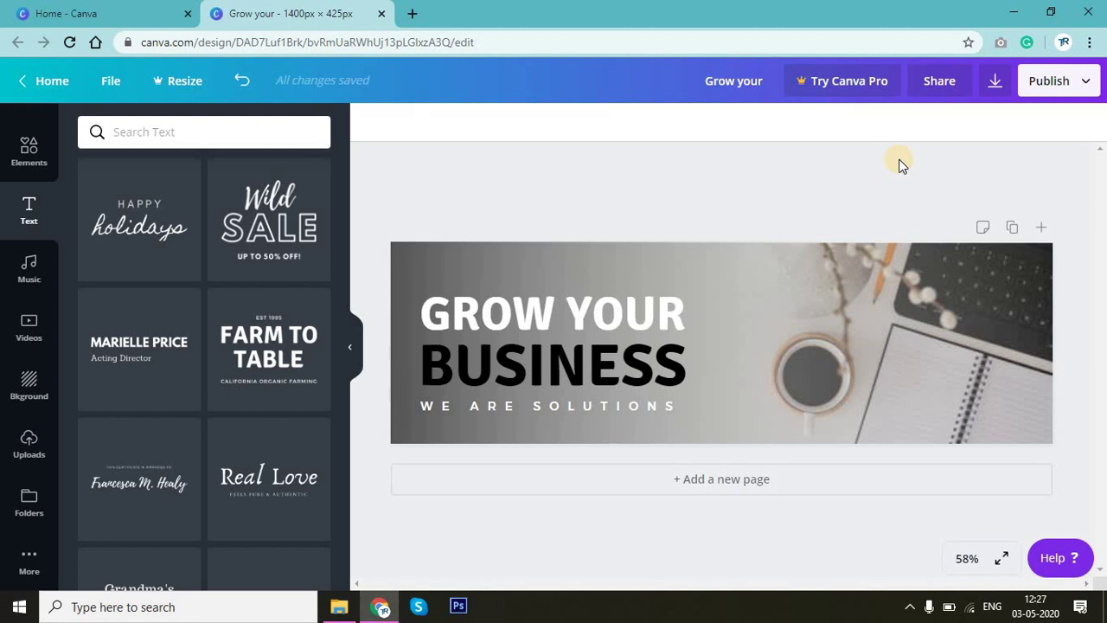
click(615, 410)
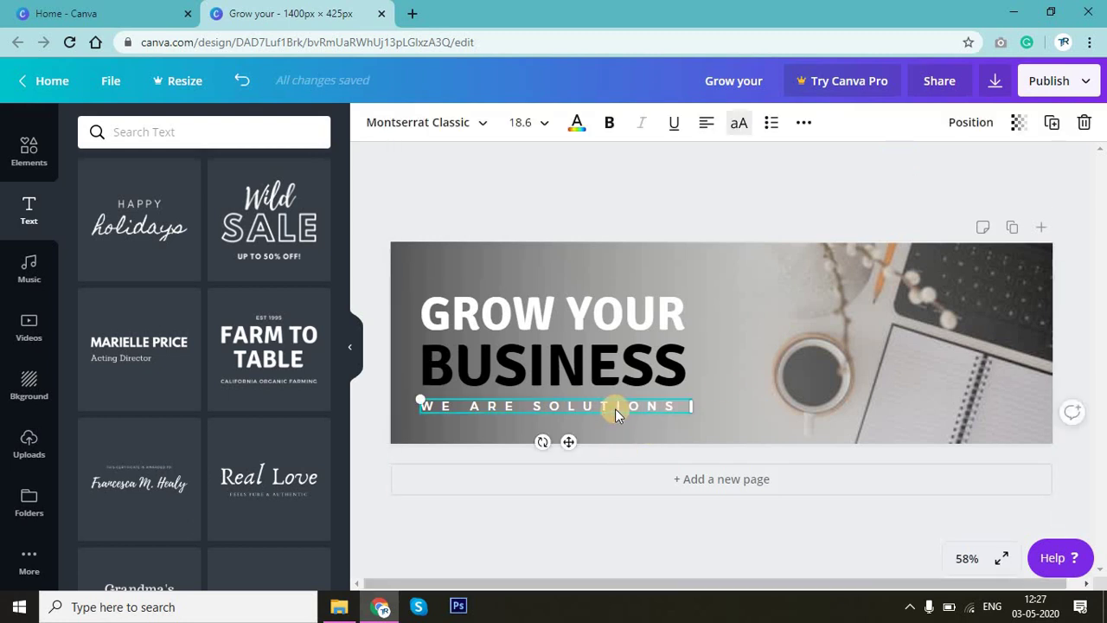
Nudge WE ARE SOLUTIONS two steps closer to BUSINESS.
key(Up)
key(Up)
key(Up)
key(Up)
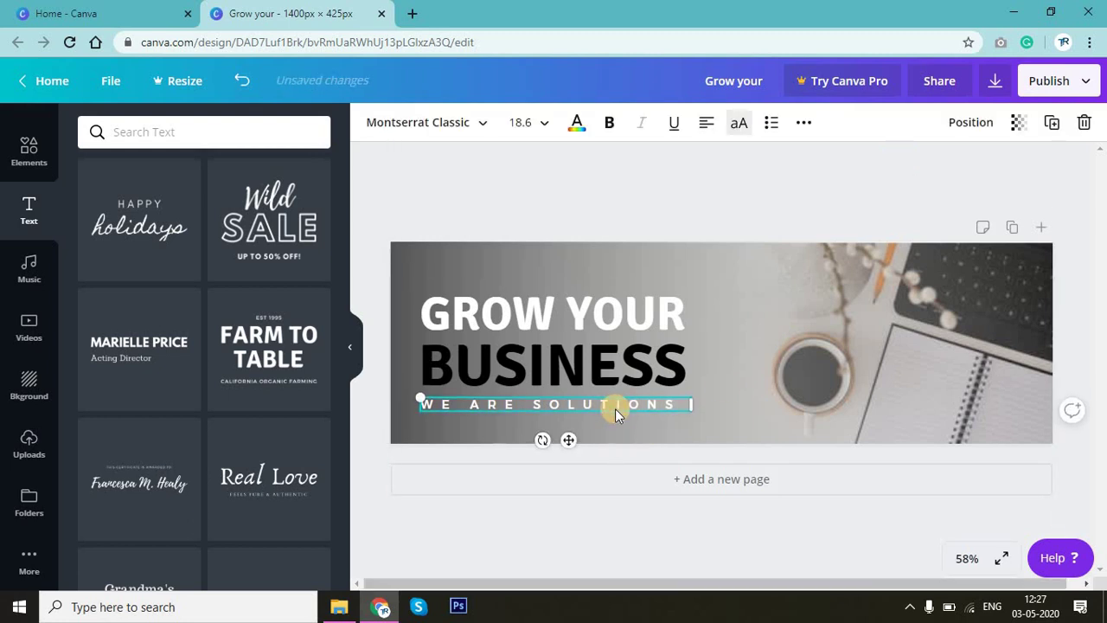
key(Up)
key(Up)
key(Up)
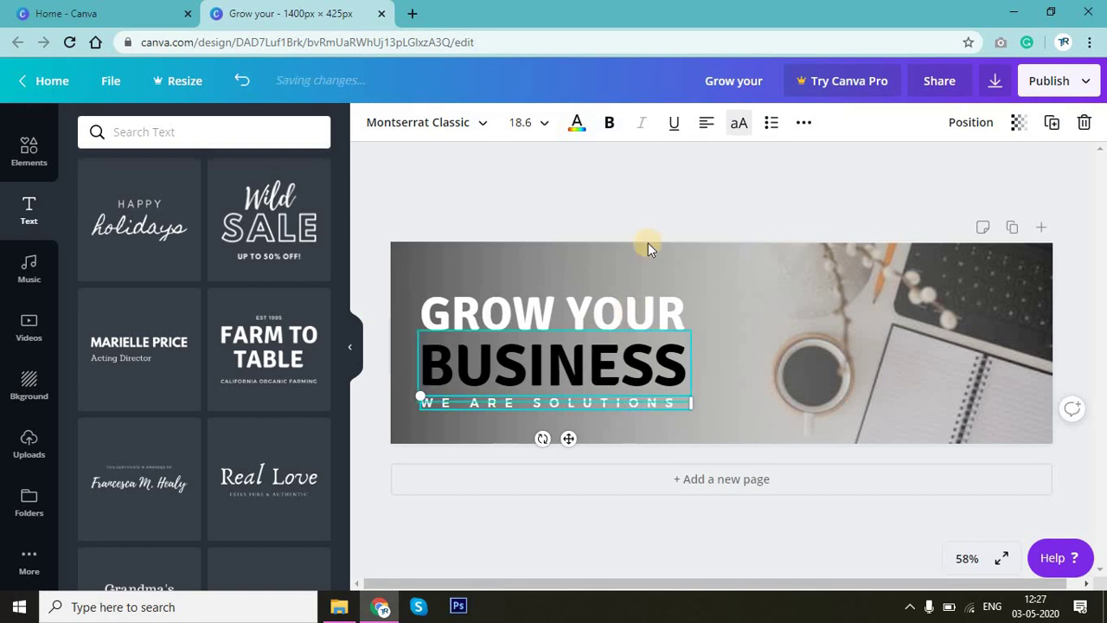
click(662, 204)
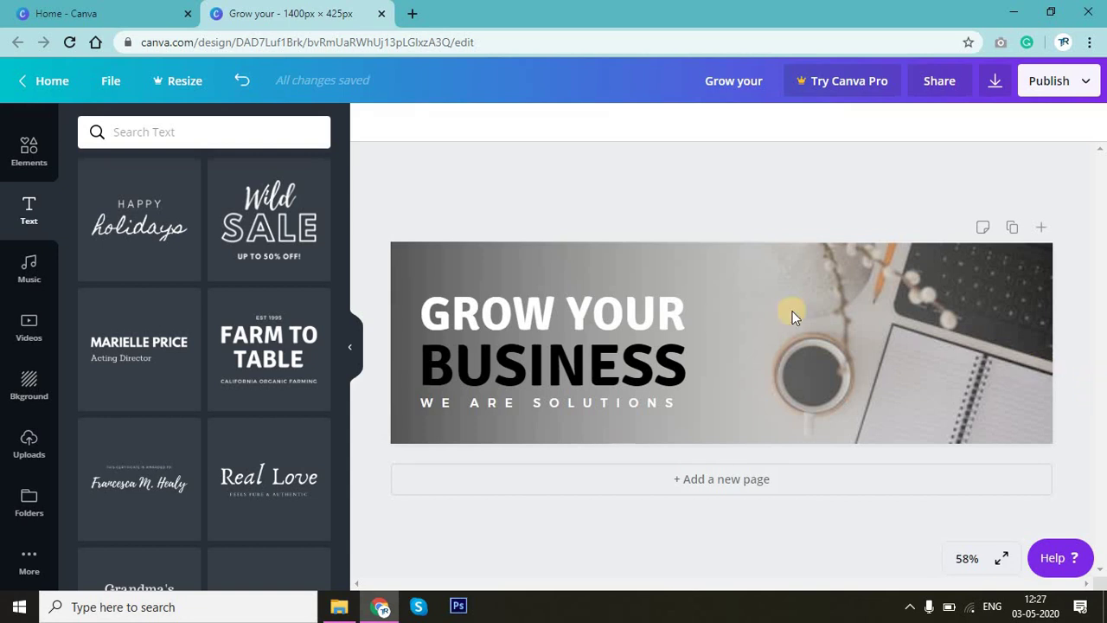
Shift the three text lines together as one block slightly to the right.
click(635, 362)
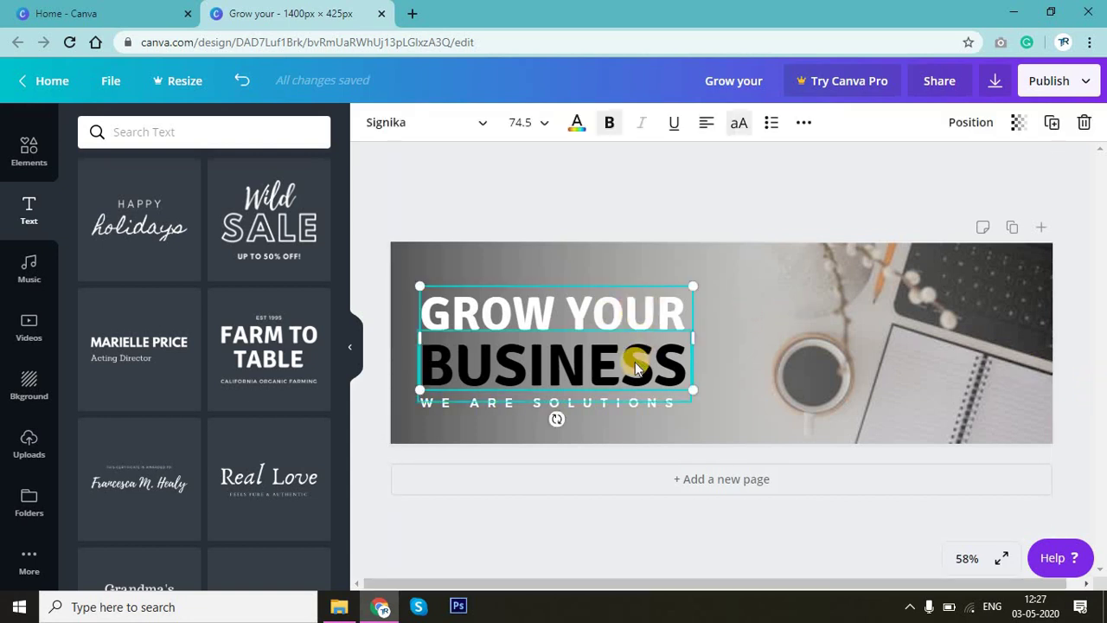
shift+click(616, 408)
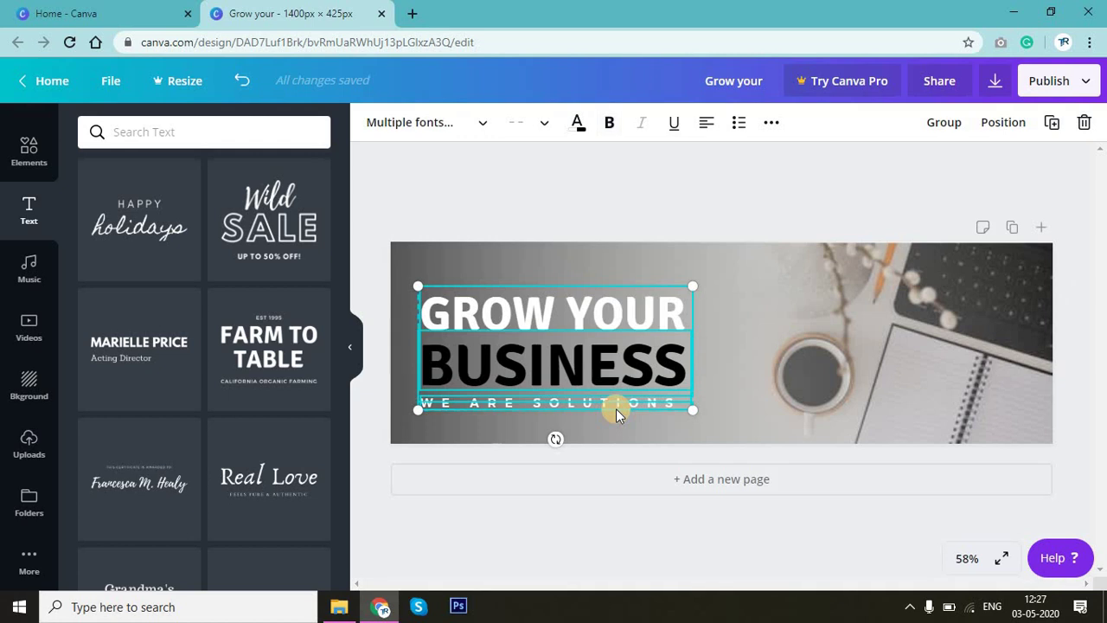
key(Up)
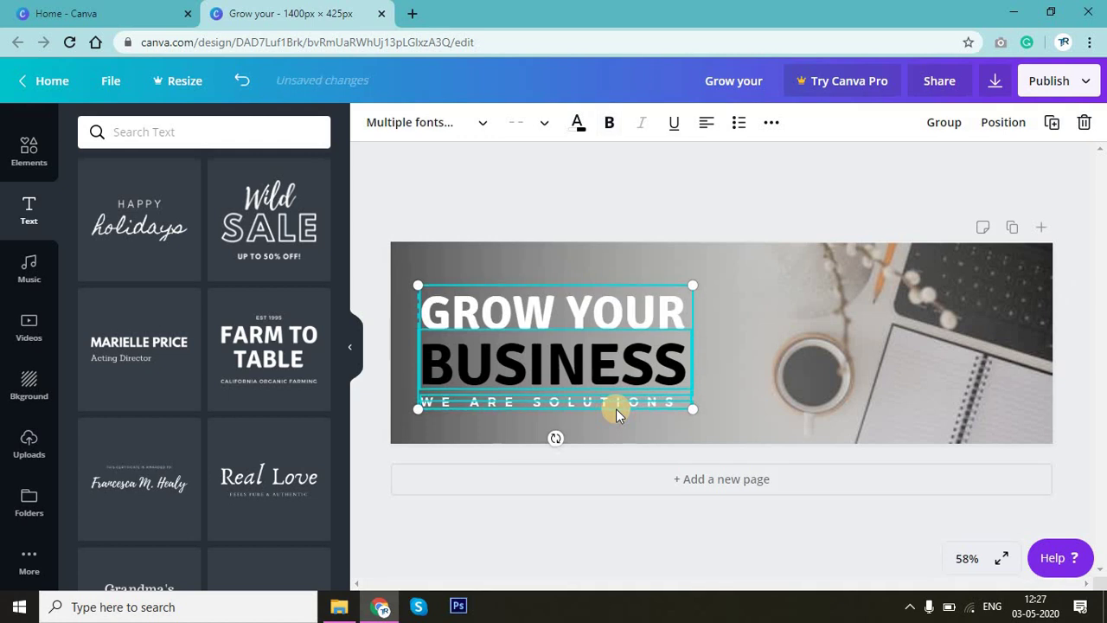
key(shift+Up)
key(shift+Down)
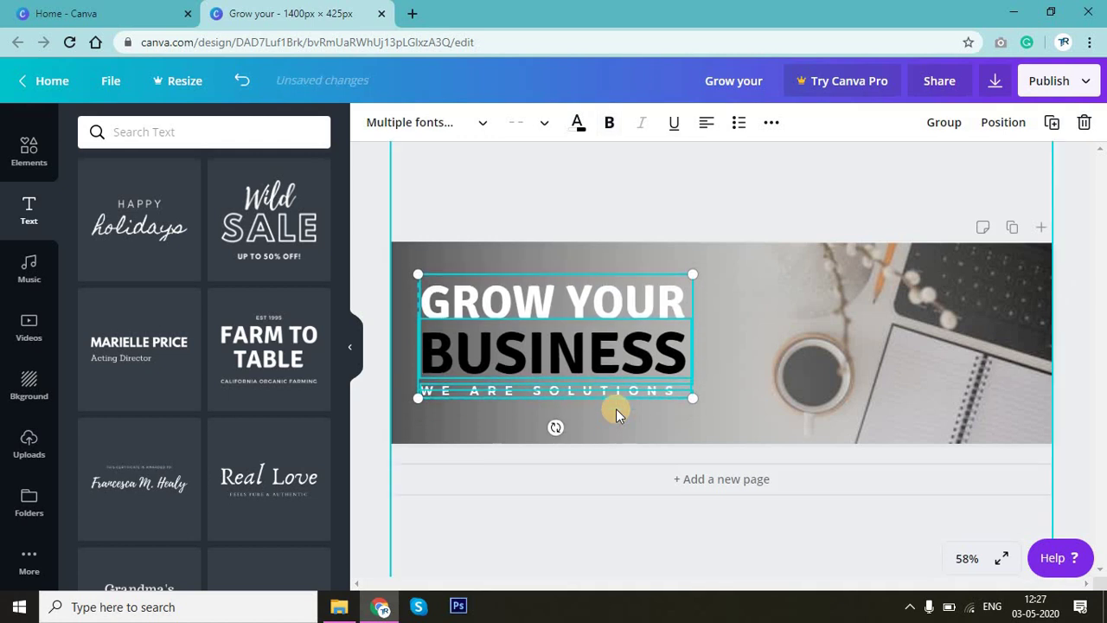
key(shift+Down)
key(shift+Down)
key(shift+Right)
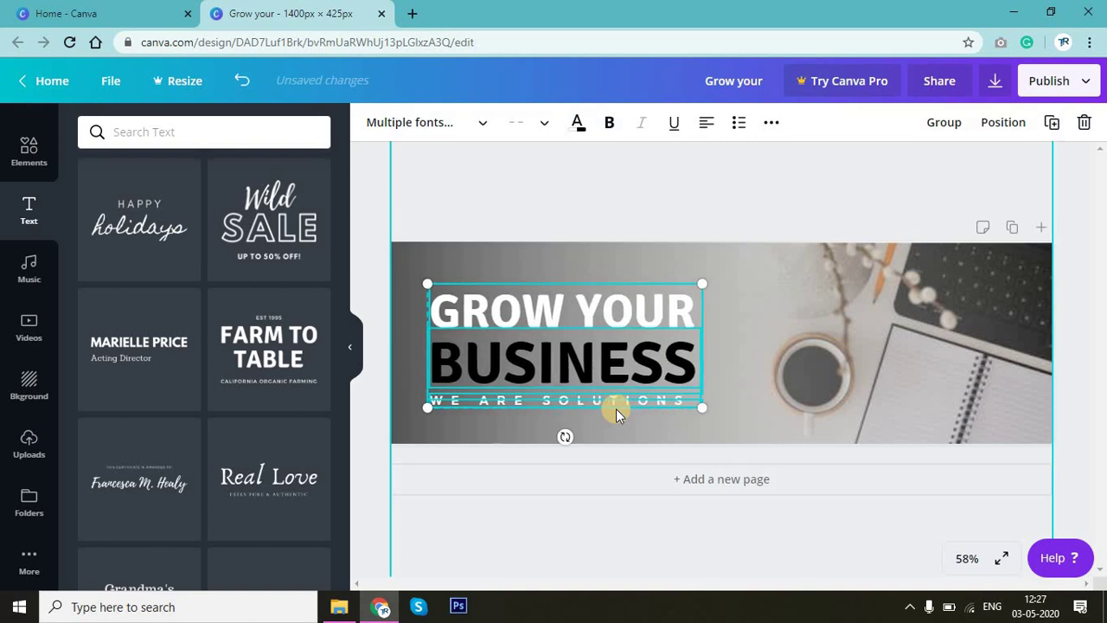
click(711, 196)
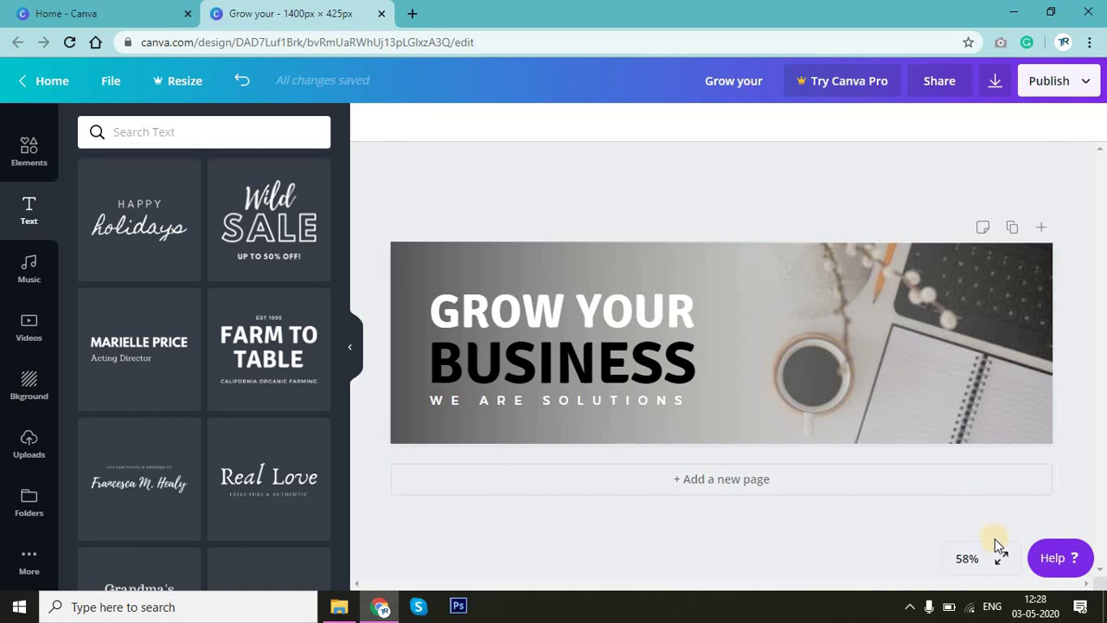
Add page 2 and place the uploaded CREATE photo at 638 × 425 along its right side.
click(752, 482)
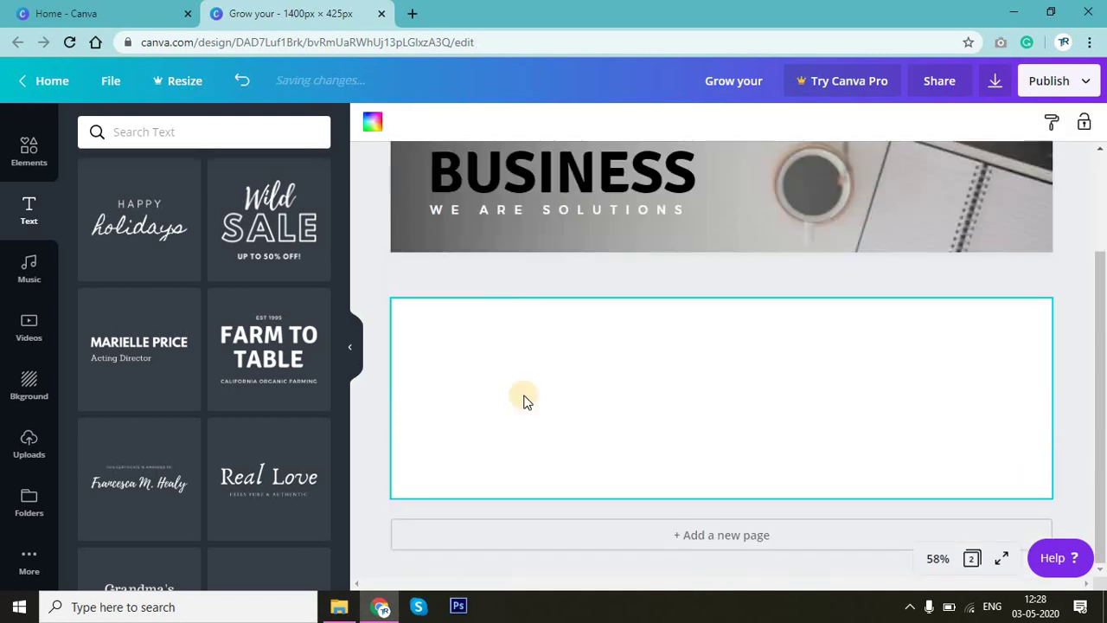
click(1083, 379)
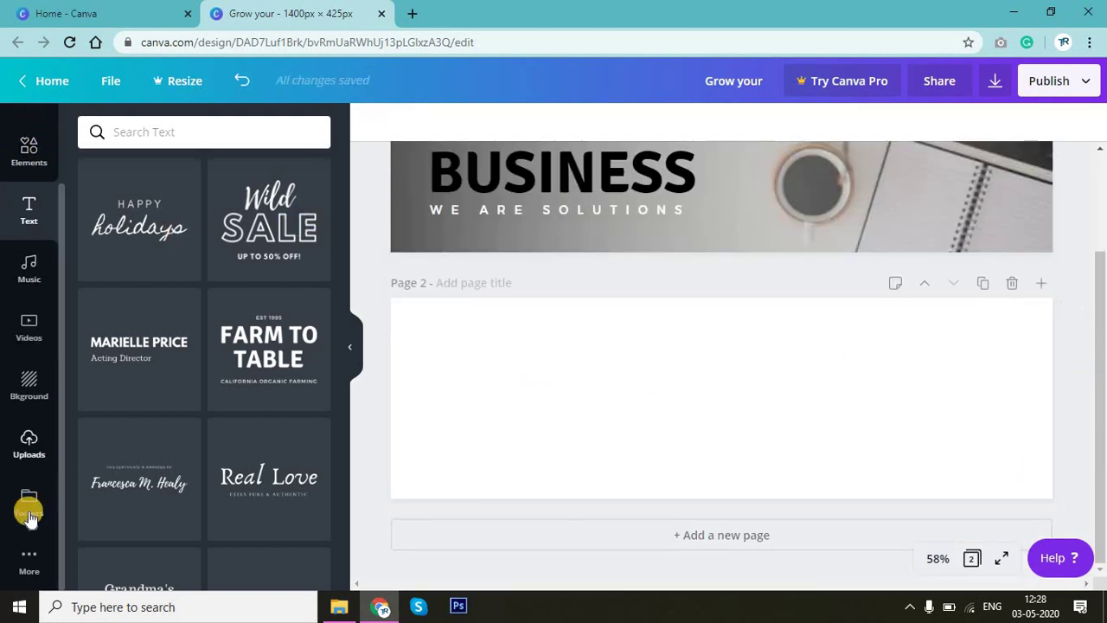
click(28, 443)
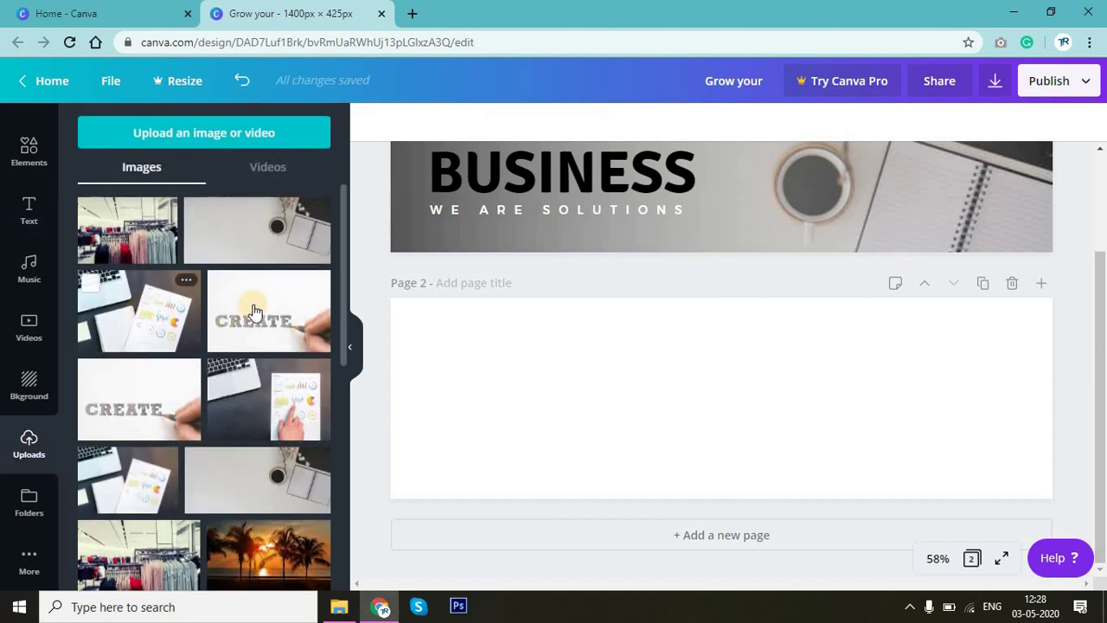
click(255, 312)
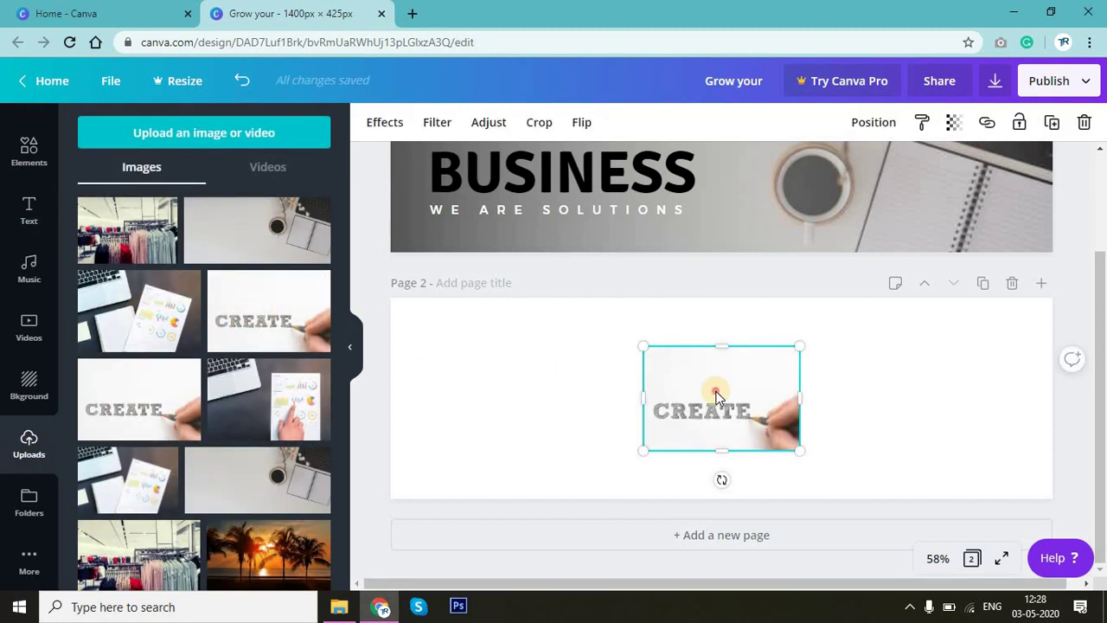
mouse_move(717, 396)
mouse_down()
mouse_move(961, 347)
mouse_move(996, 351)
mouse_up()
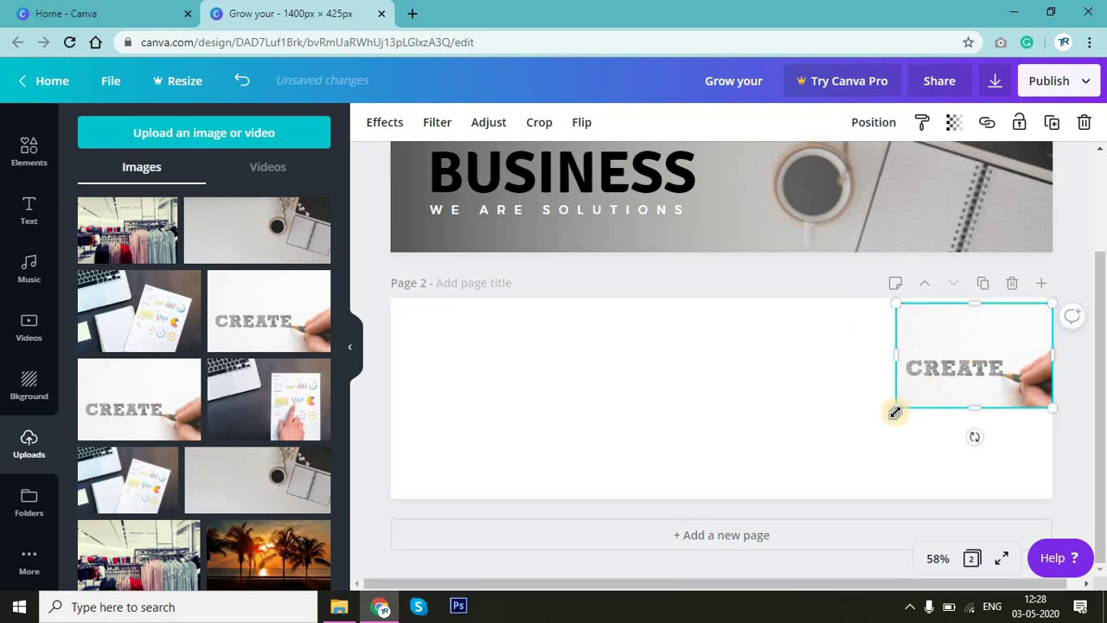
drag(896, 412, 758, 494)
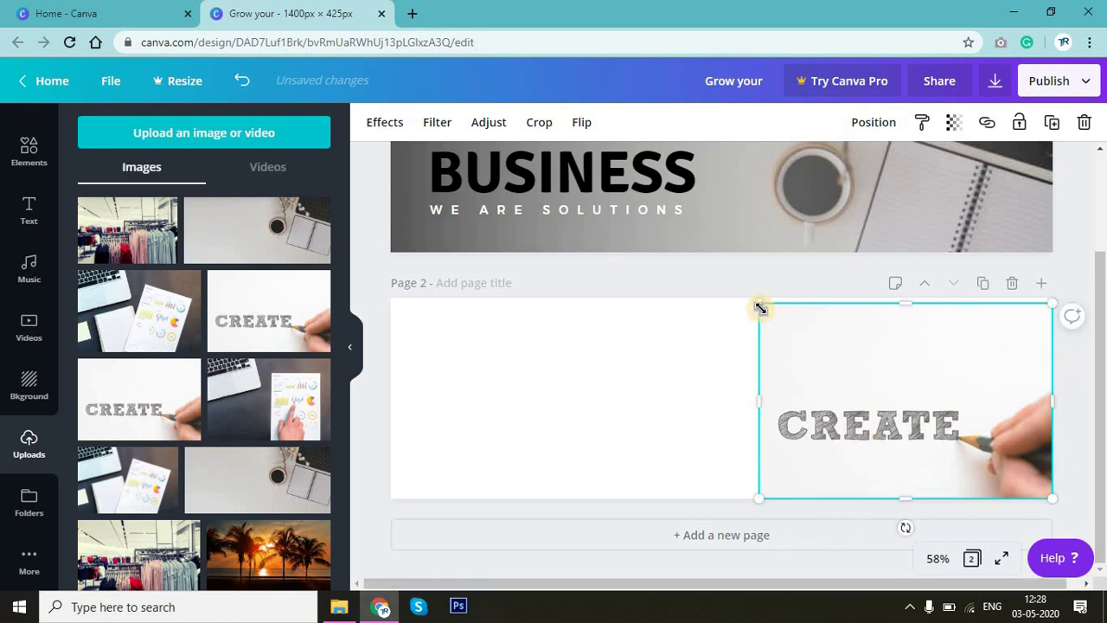
drag(758, 303, 752, 297)
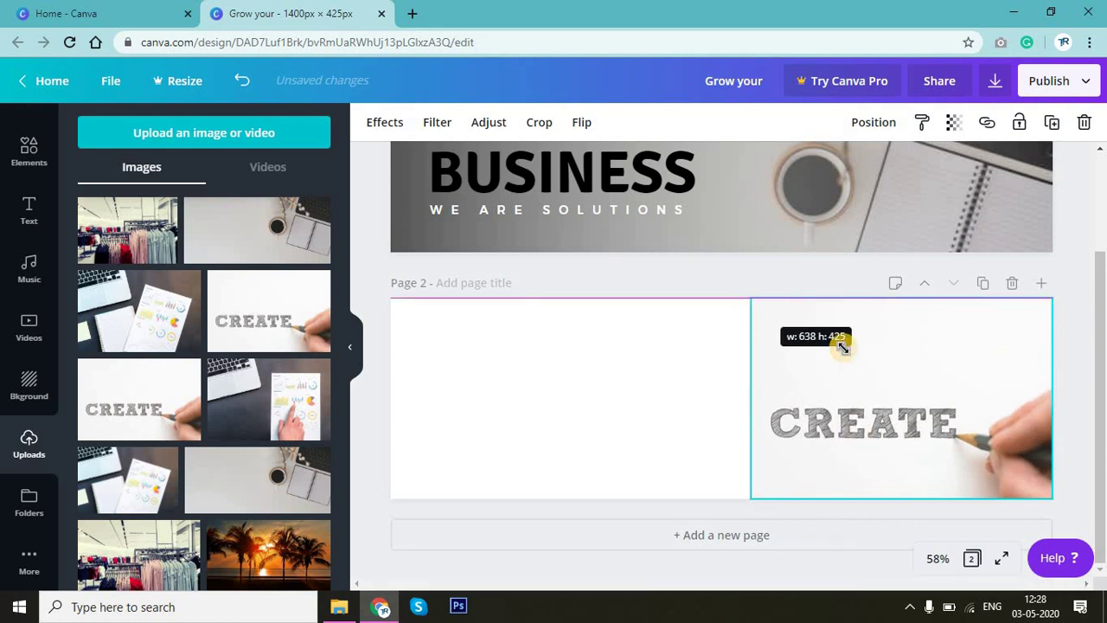
click(1072, 405)
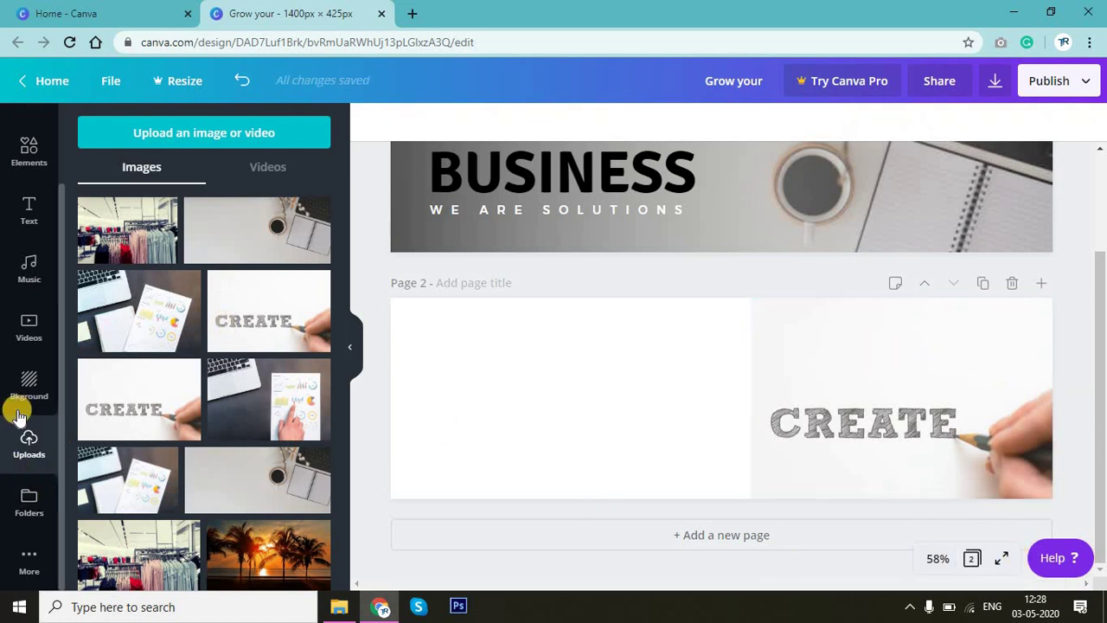
Set page 2's background to a custom light grey, #f6f6f6.
click(29, 385)
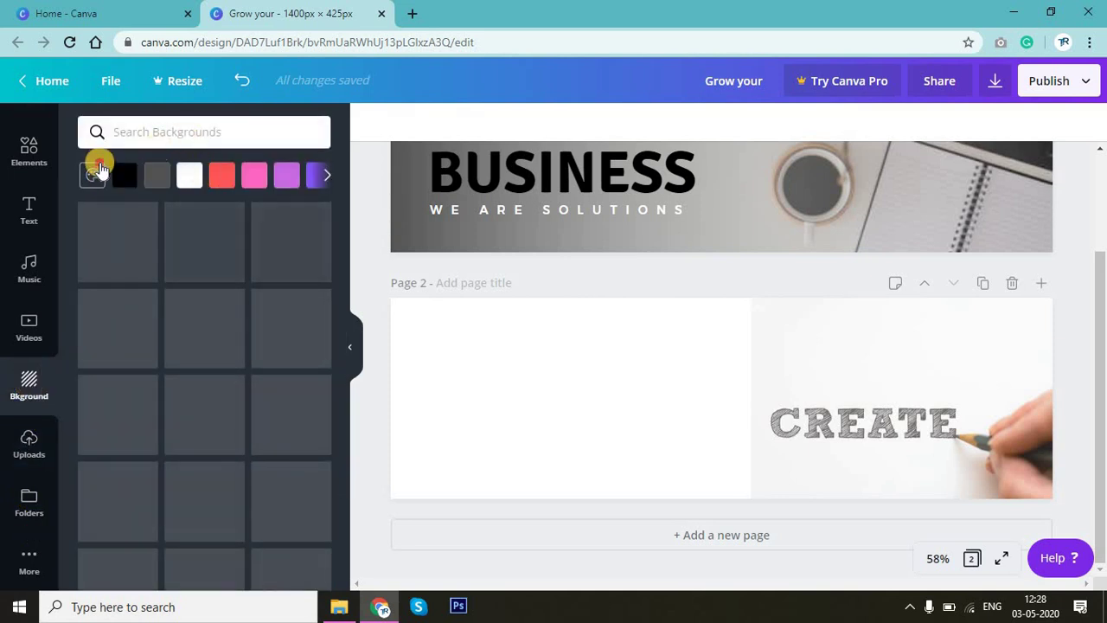
click(94, 173)
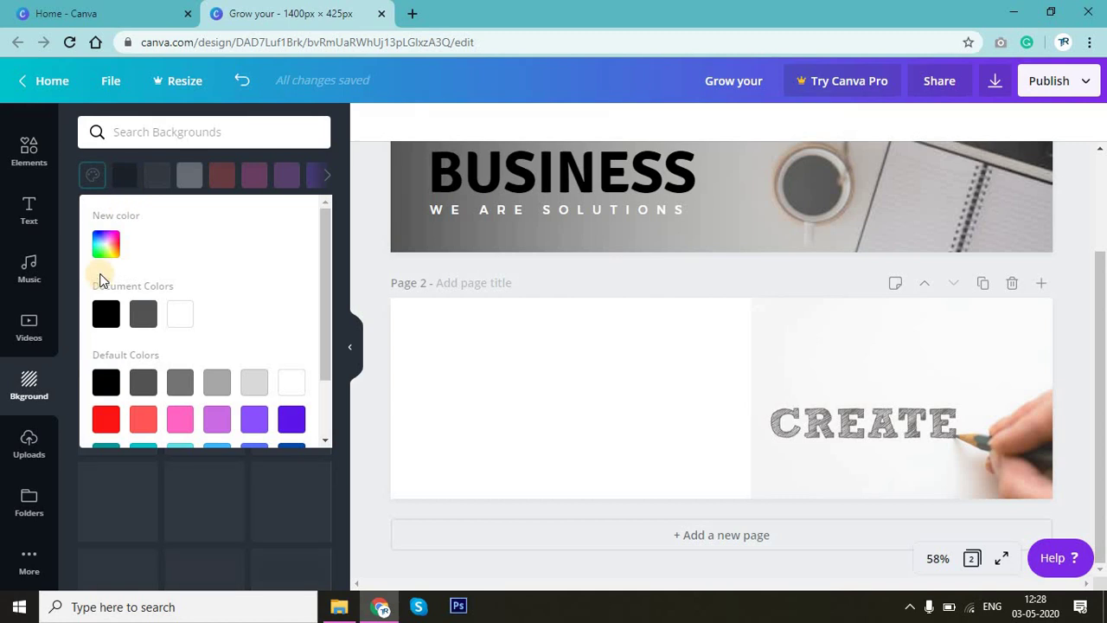
click(146, 320)
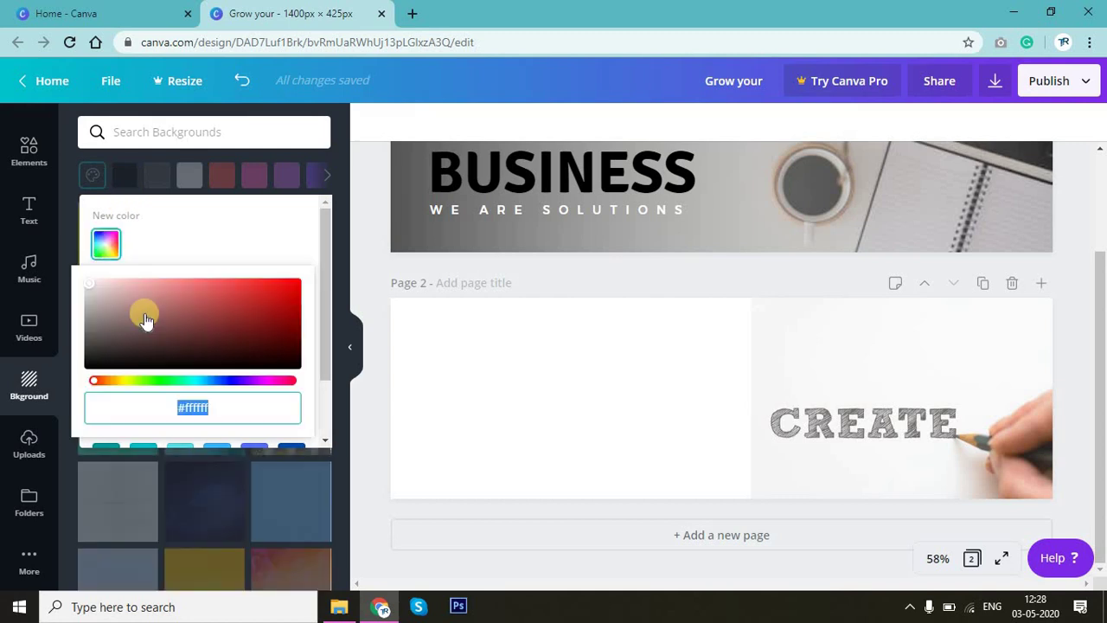
click(91, 288)
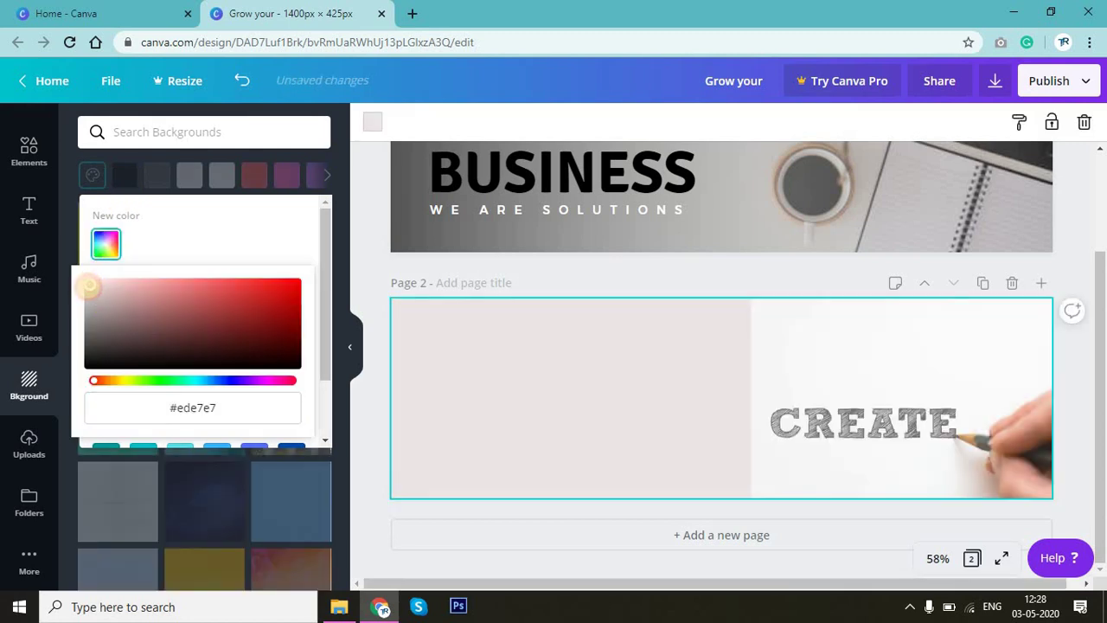
drag(90, 285, 82, 279)
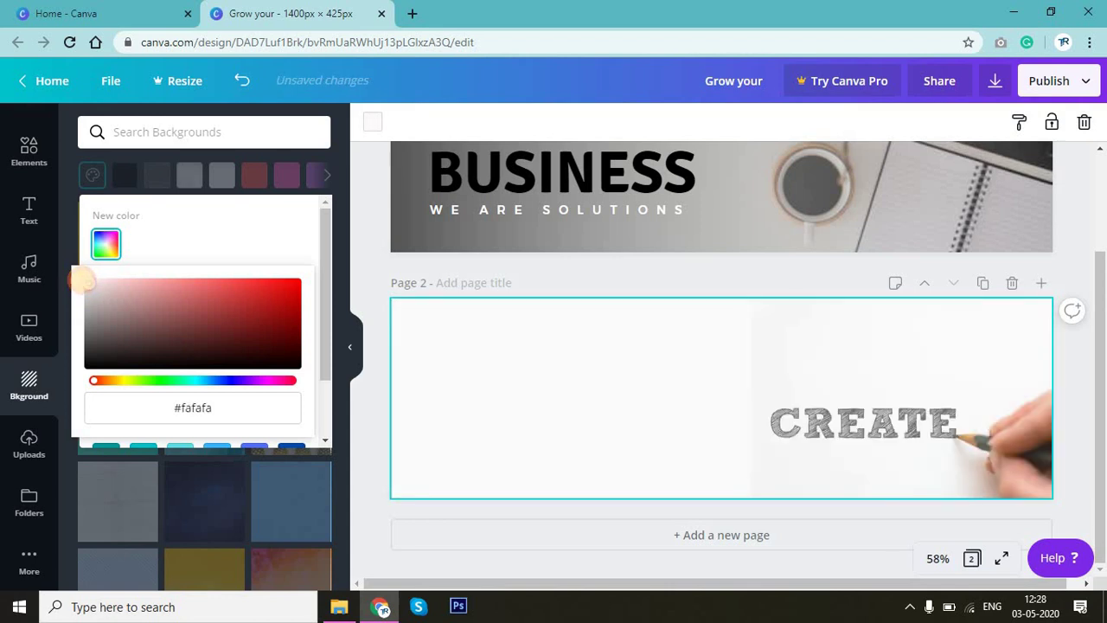
drag(84, 280, 83, 282)
click(1073, 410)
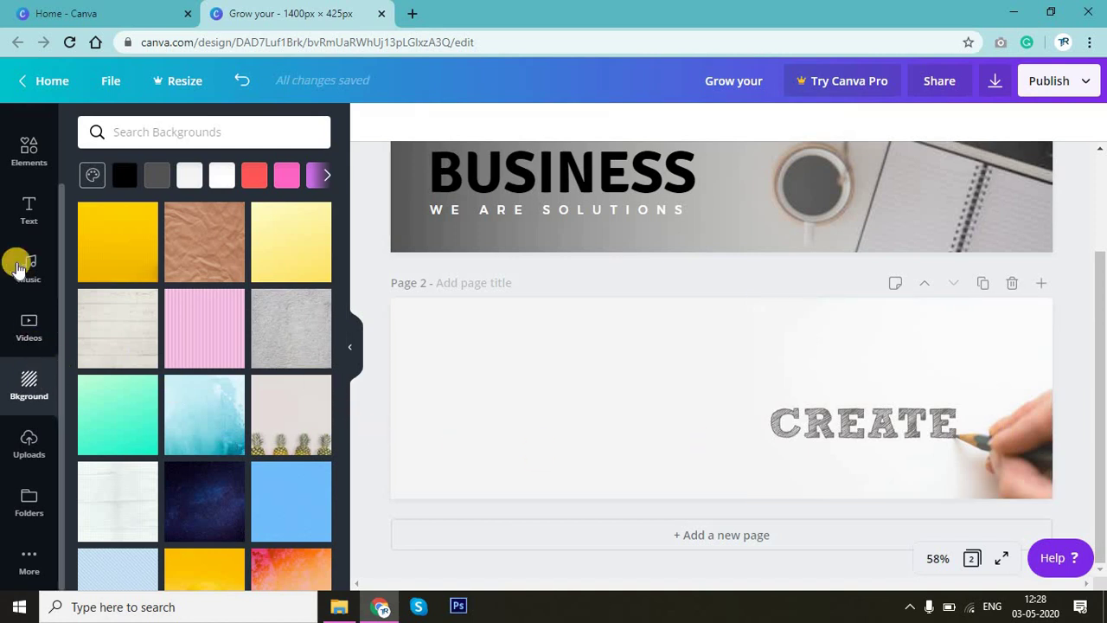
Add a square and stretch it into a full-height rectangle covering page 2's left side.
click(28, 161)
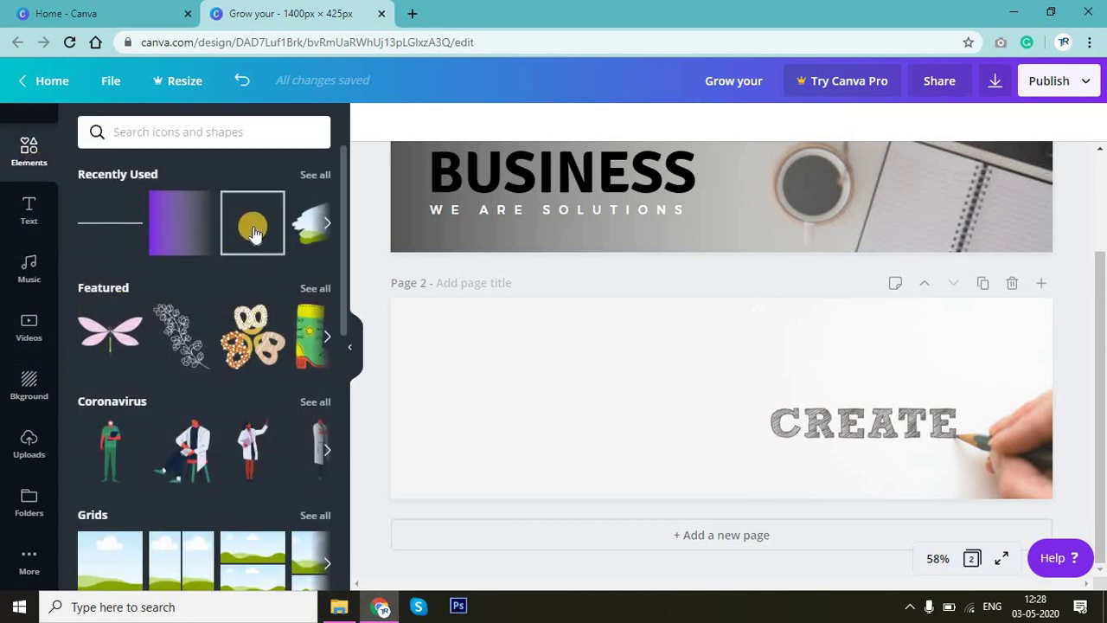
click(327, 223)
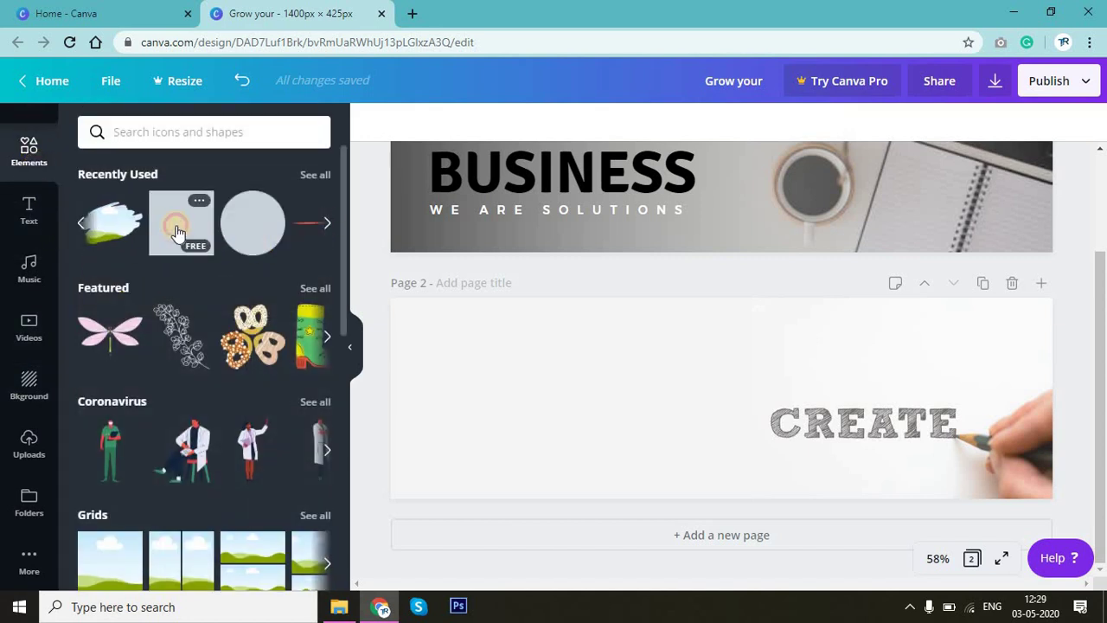
click(177, 231)
mouse_move(718, 383)
mouse_down()
mouse_move(446, 361)
mouse_move(442, 338)
mouse_up()
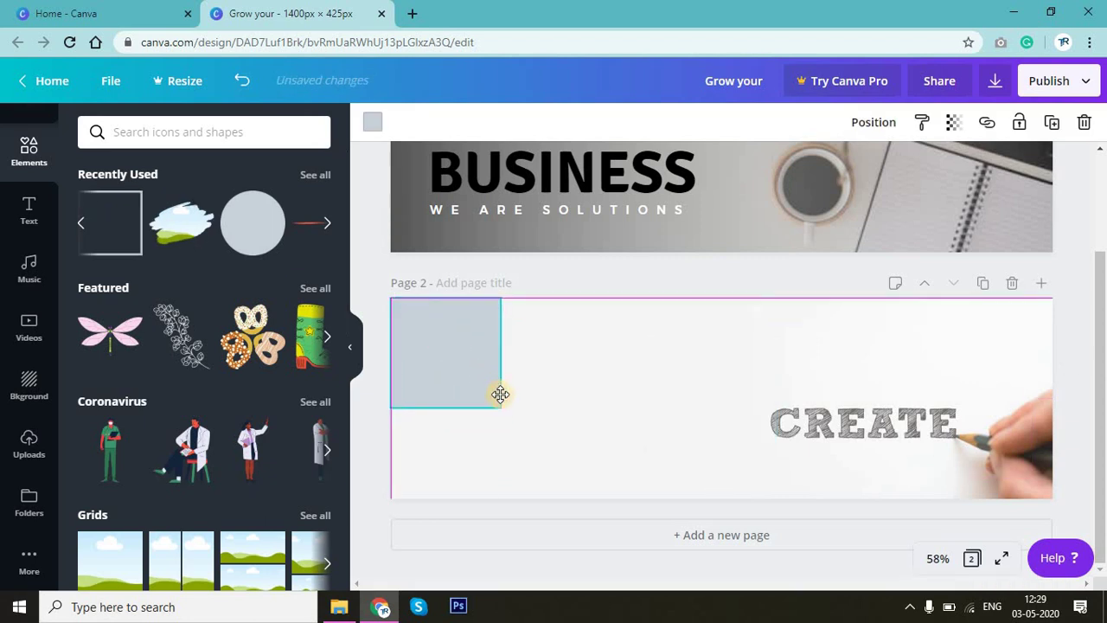
mouse_move(501, 353)
mouse_down()
mouse_move(650, 354)
mouse_move(631, 354)
mouse_up()
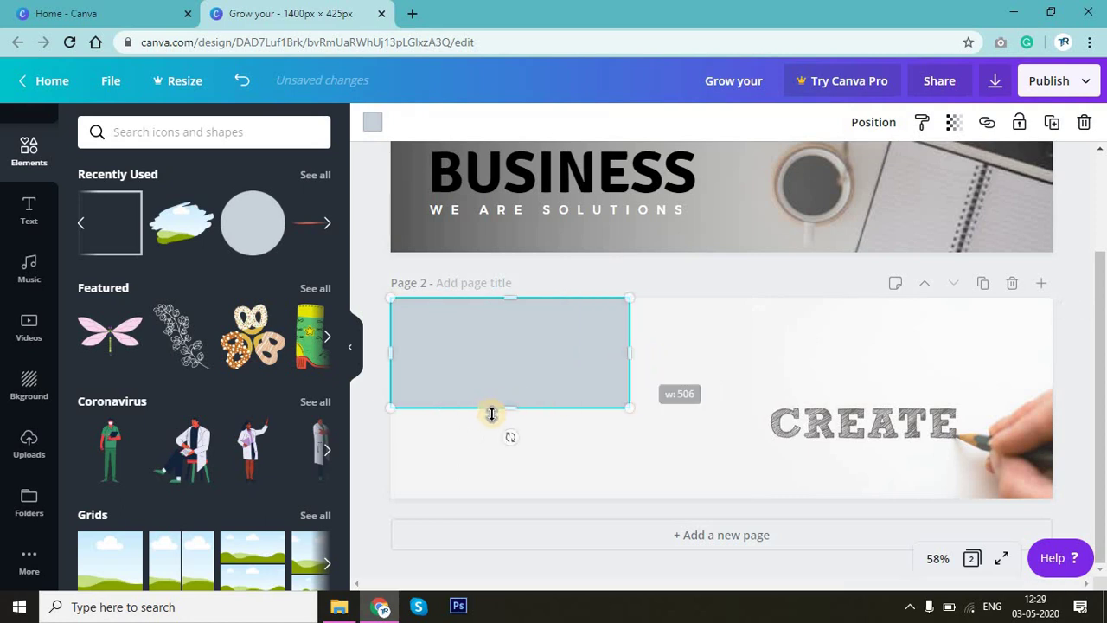
drag(511, 411, 508, 500)
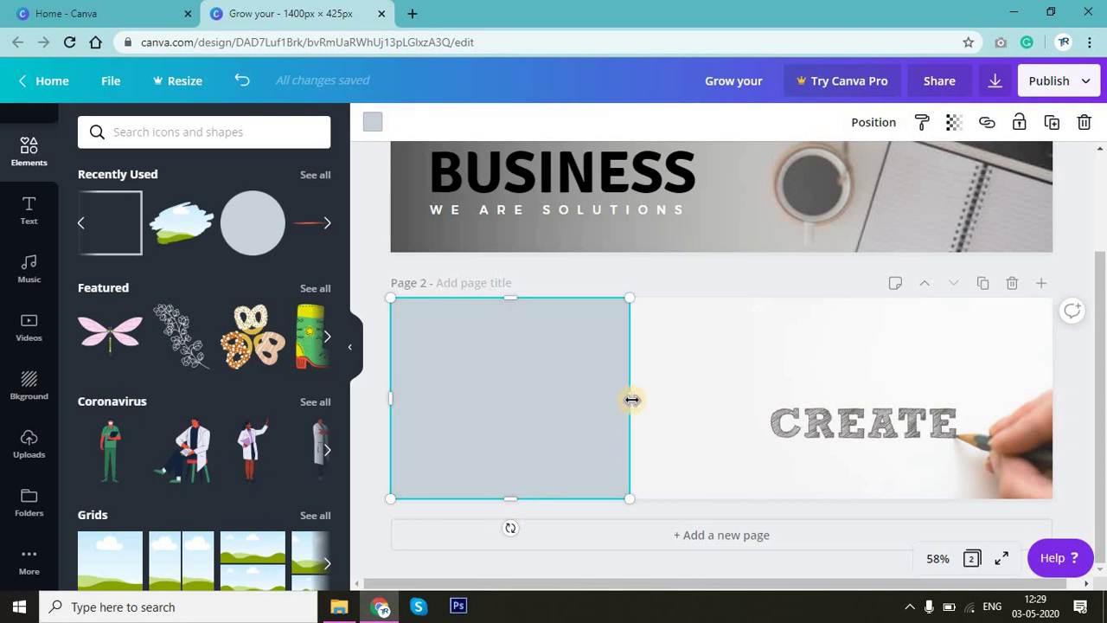
click(781, 288)
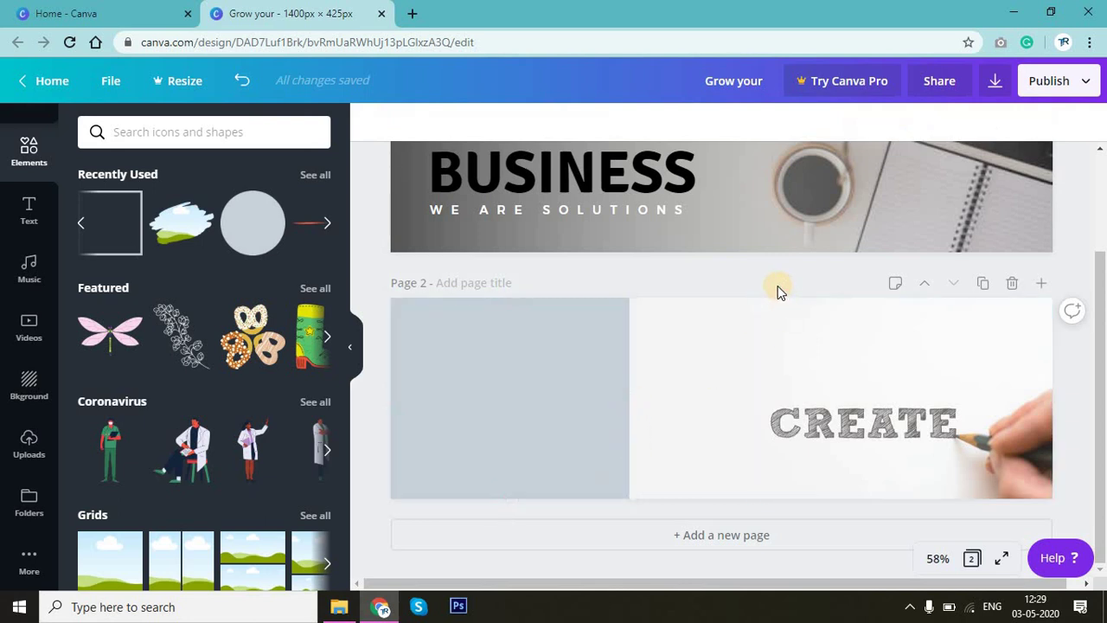
Duplicate the rectangle into a thin strip along page 2's right edge.
click(610, 407)
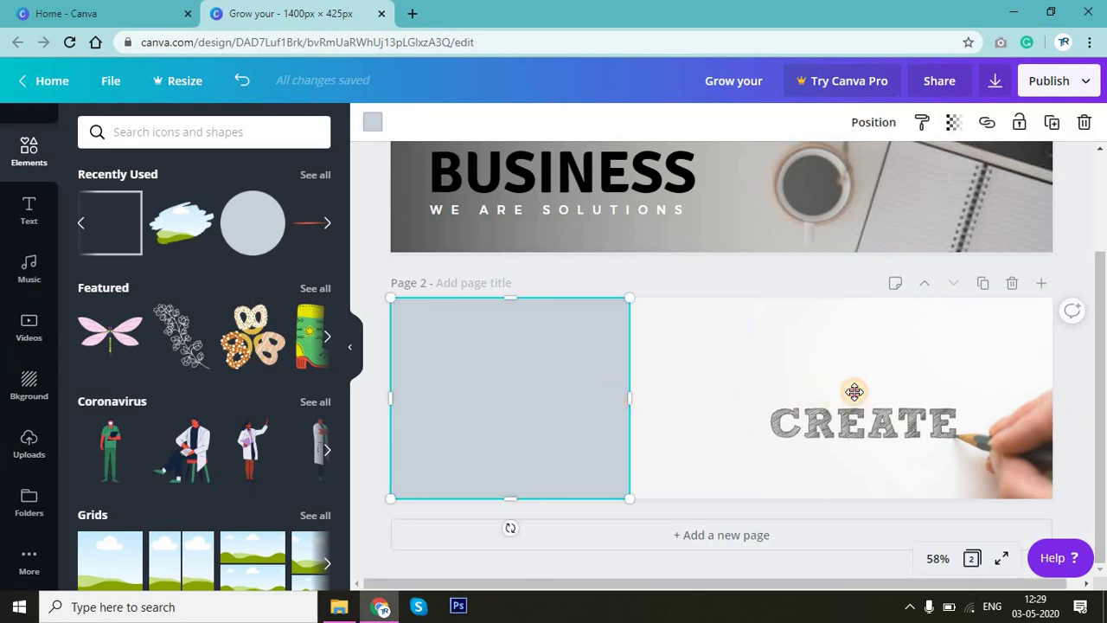
key(ctrl+d)
mouse_move(854, 392)
mouse_down()
mouse_move(1015, 417)
mouse_move(997, 409)
mouse_up()
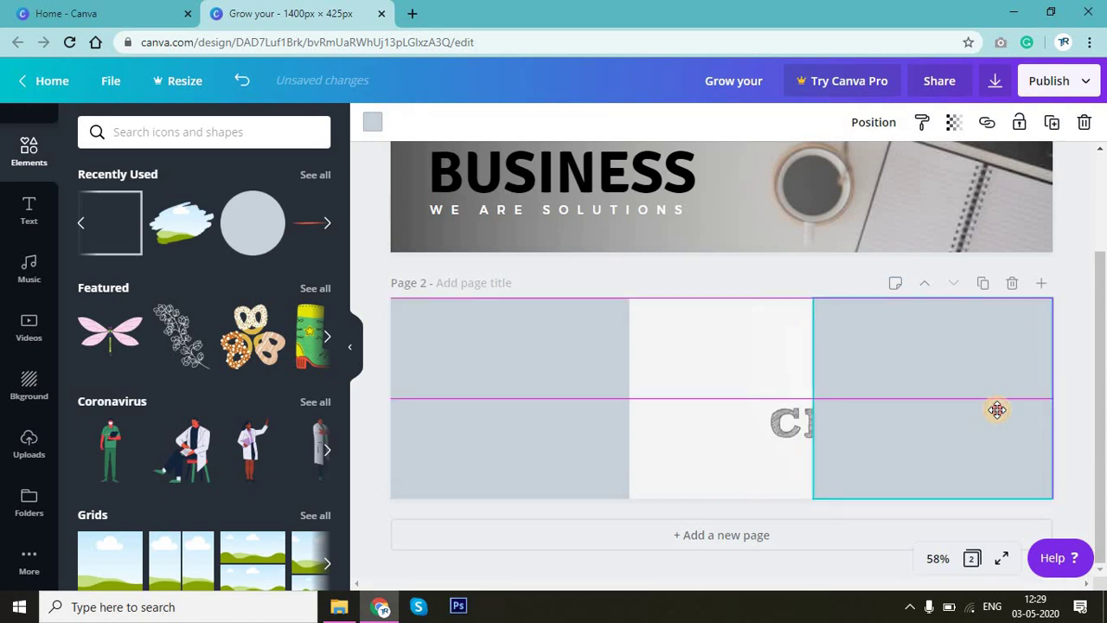
mouse_move(832, 426)
mouse_down()
mouse_move(818, 414)
mouse_move(1044, 388)
mouse_up()
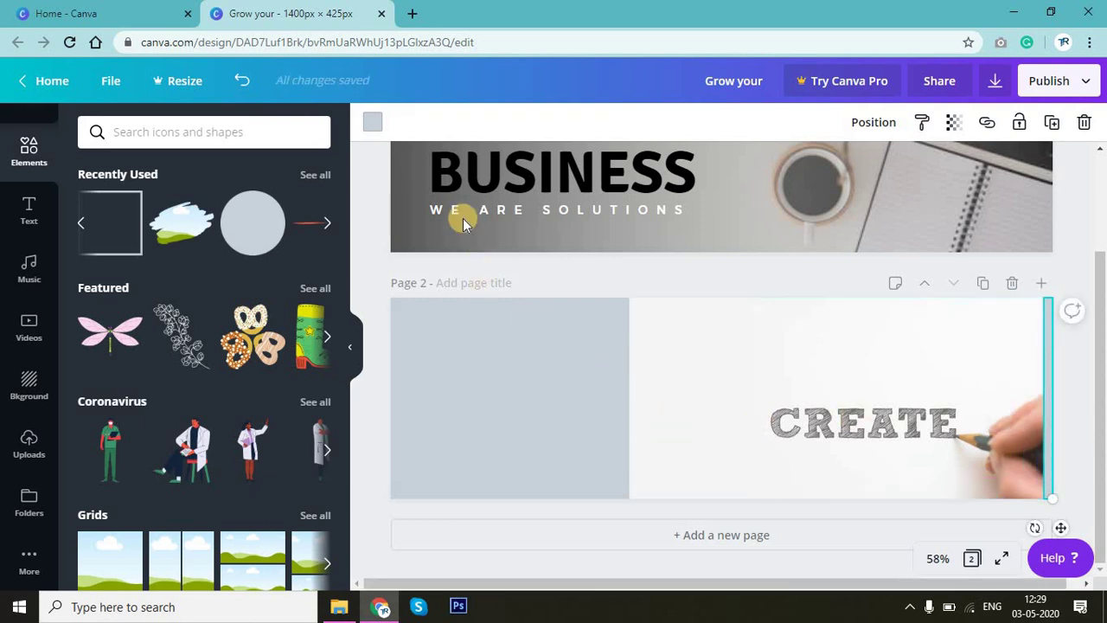
Colour both the thin strip and the left rectangle dark grey.
click(374, 130)
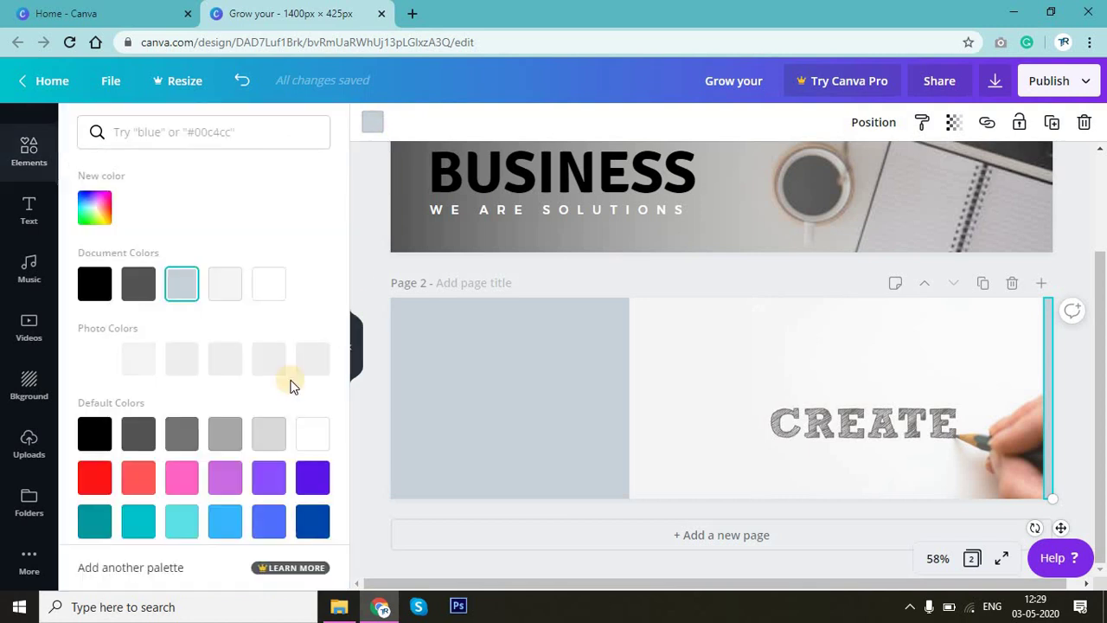
click(140, 435)
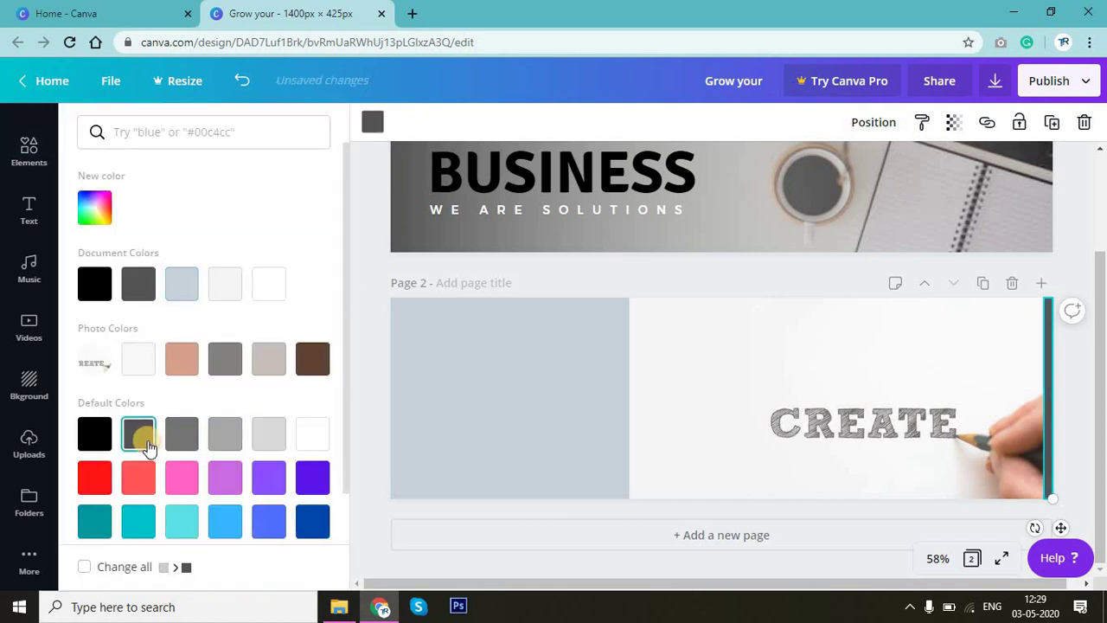
click(502, 368)
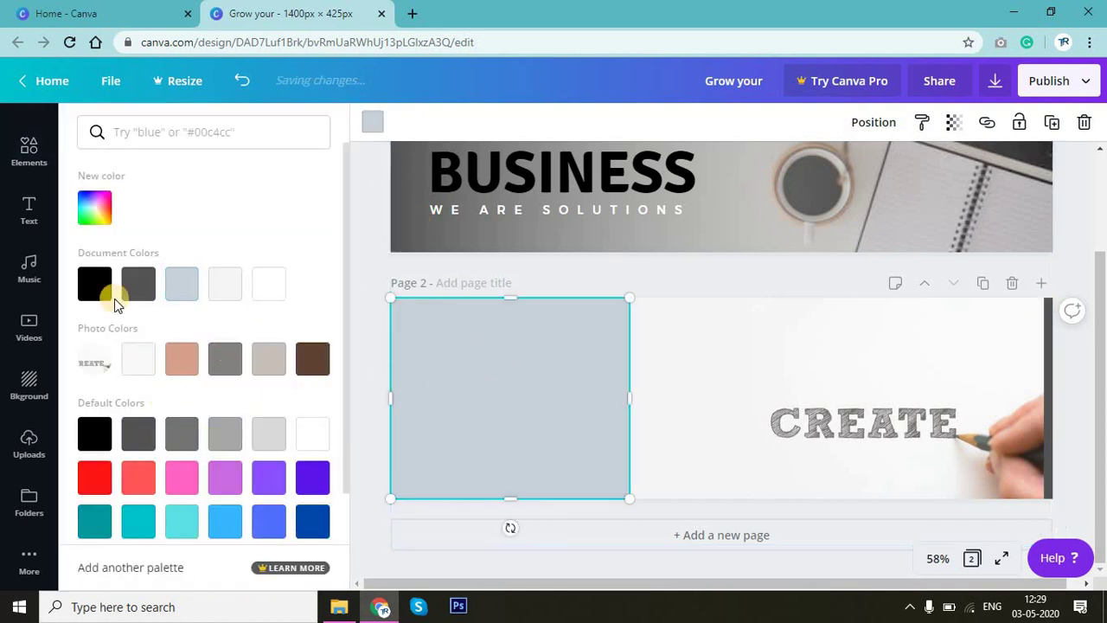
click(139, 283)
click(376, 302)
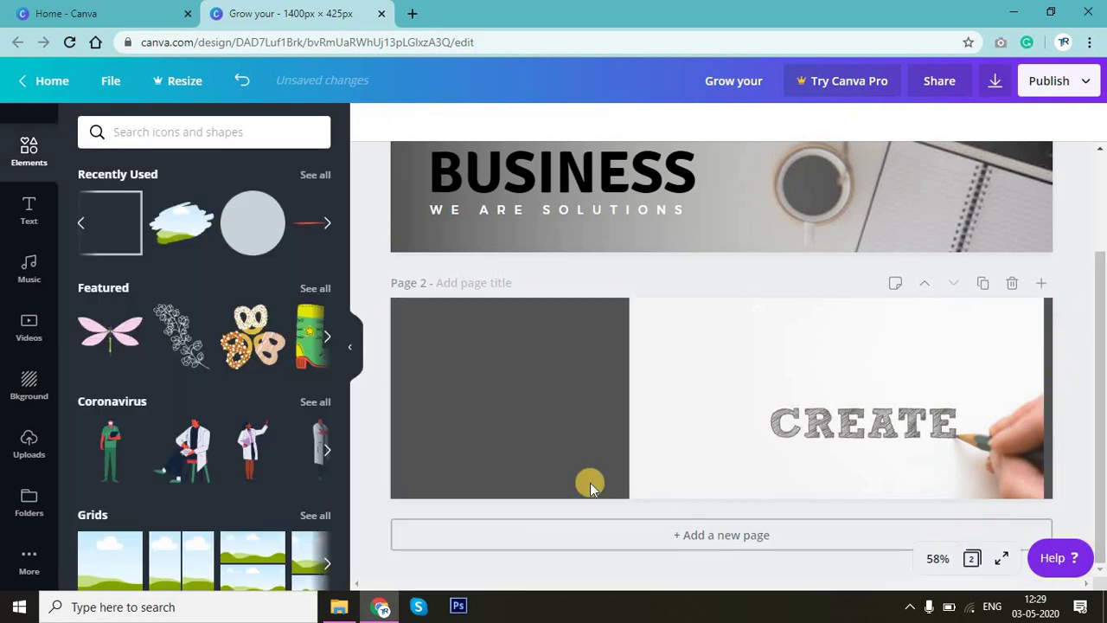
Place a Font combinations name template on page 2's dark grey panel.
click(37, 211)
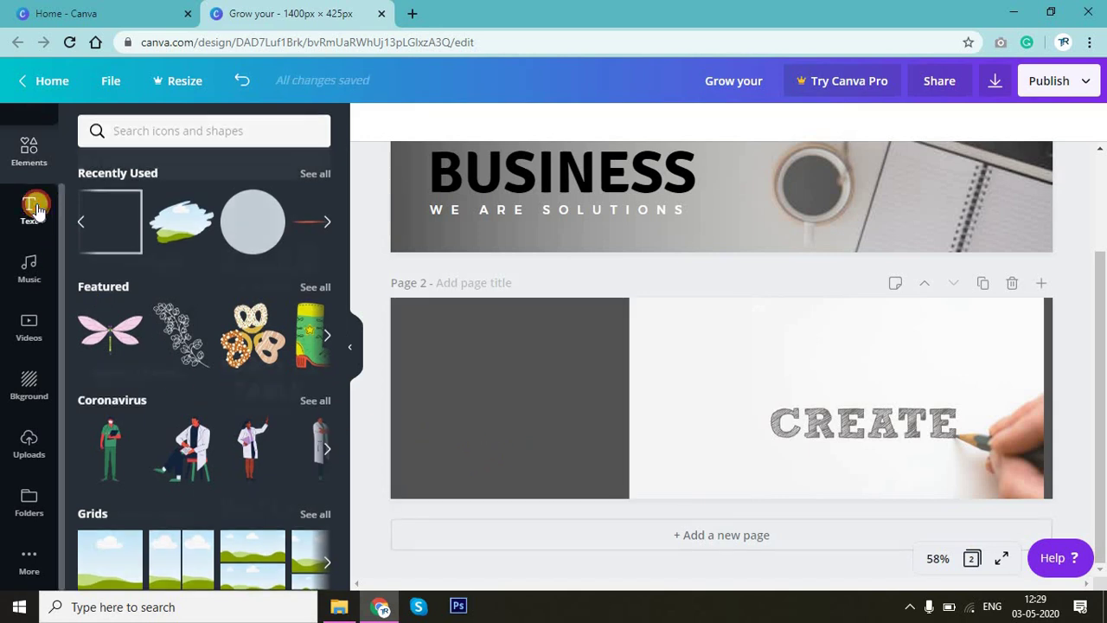
scroll(242, 413, up, 2)
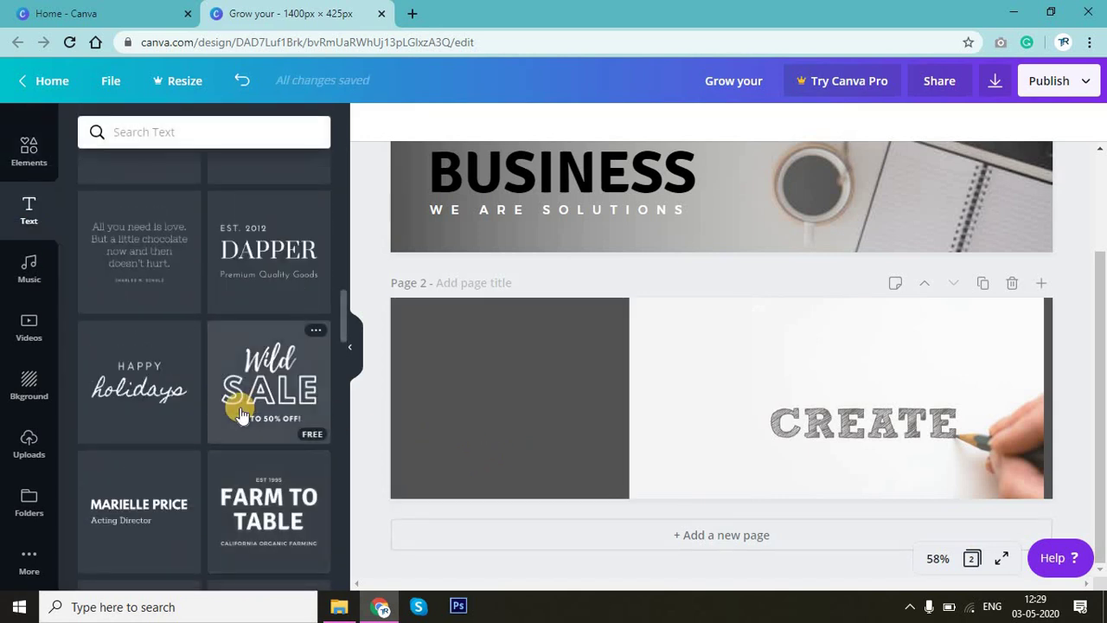
scroll(242, 414, up, 2)
scroll(242, 414, up, 2)
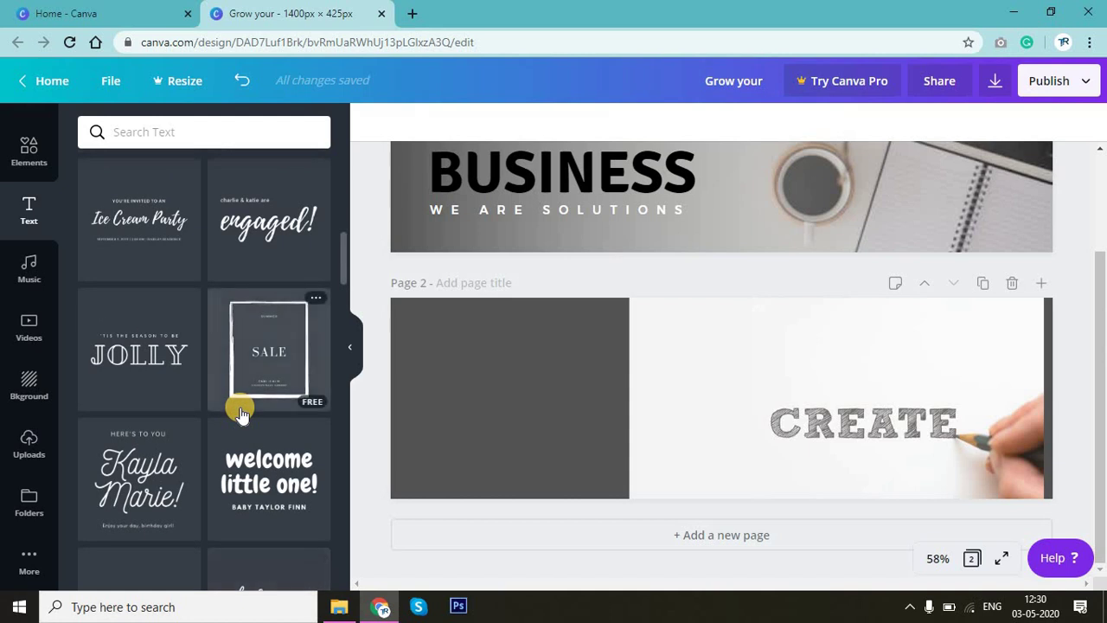
scroll(242, 414, up, 3)
scroll(241, 414, up, 3)
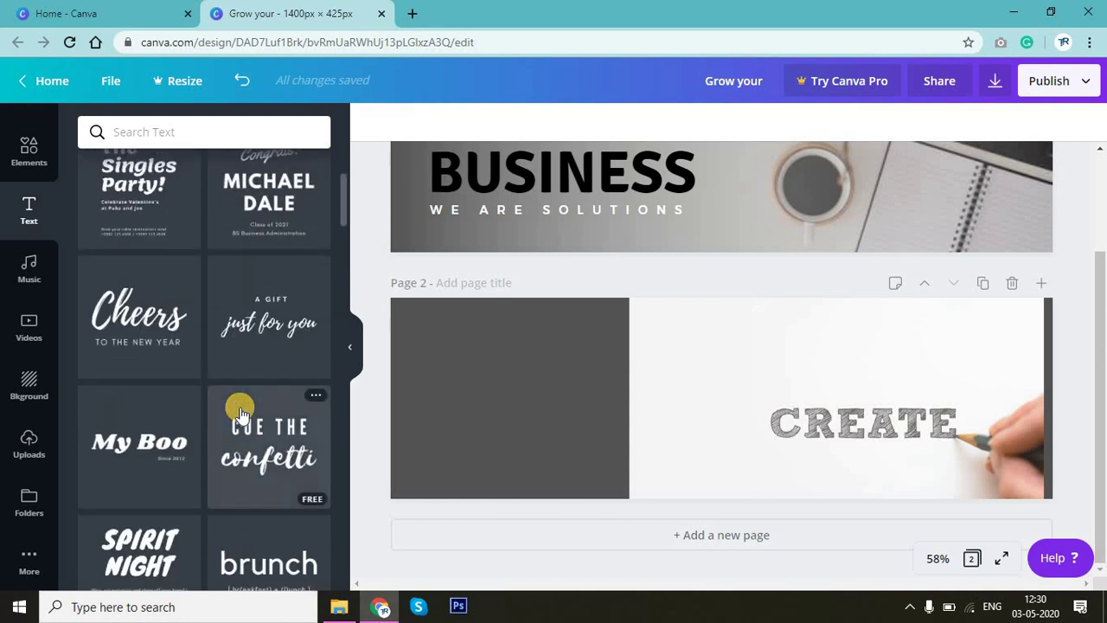
scroll(240, 409, up, 3)
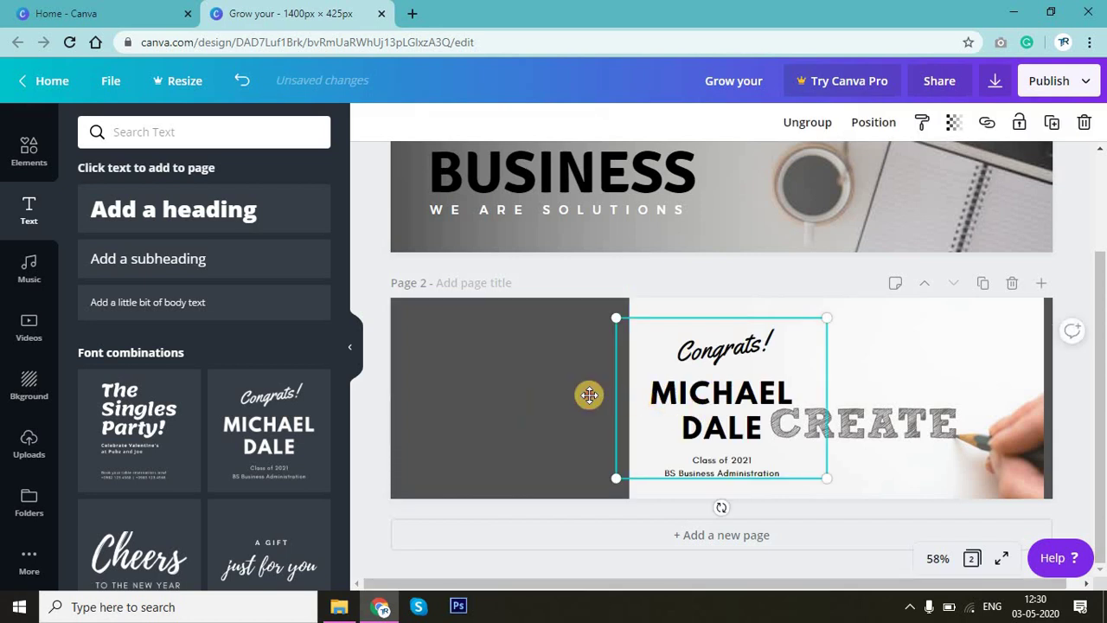
drag(590, 395, 553, 390)
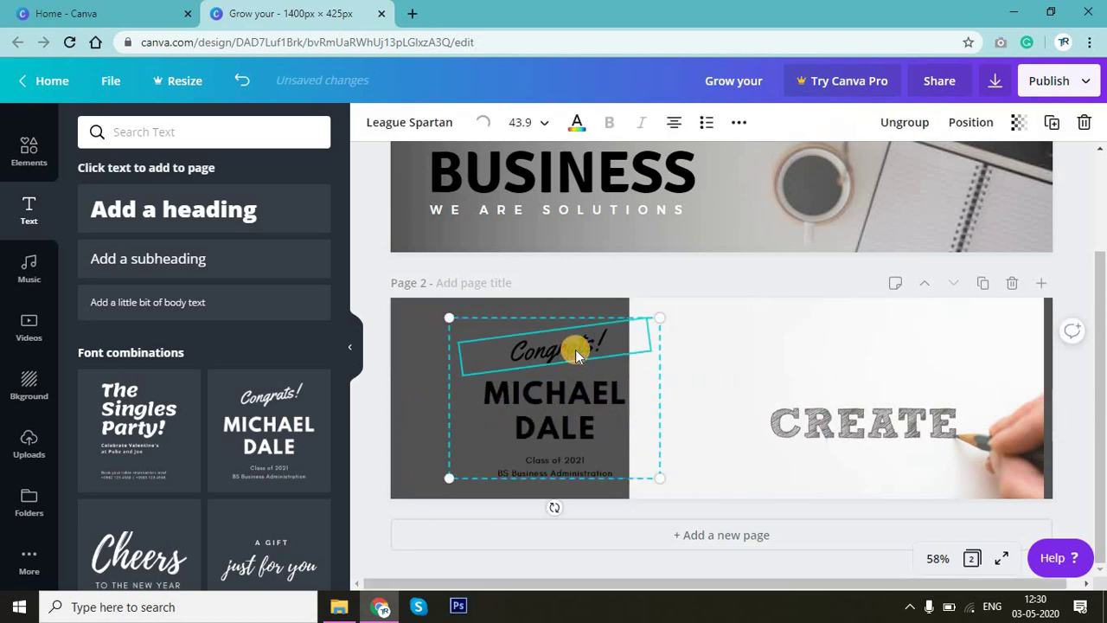
Strip the extra template lines and make the name read WE ARE CREATIVE on one line.
key(Delete)
click(575, 461)
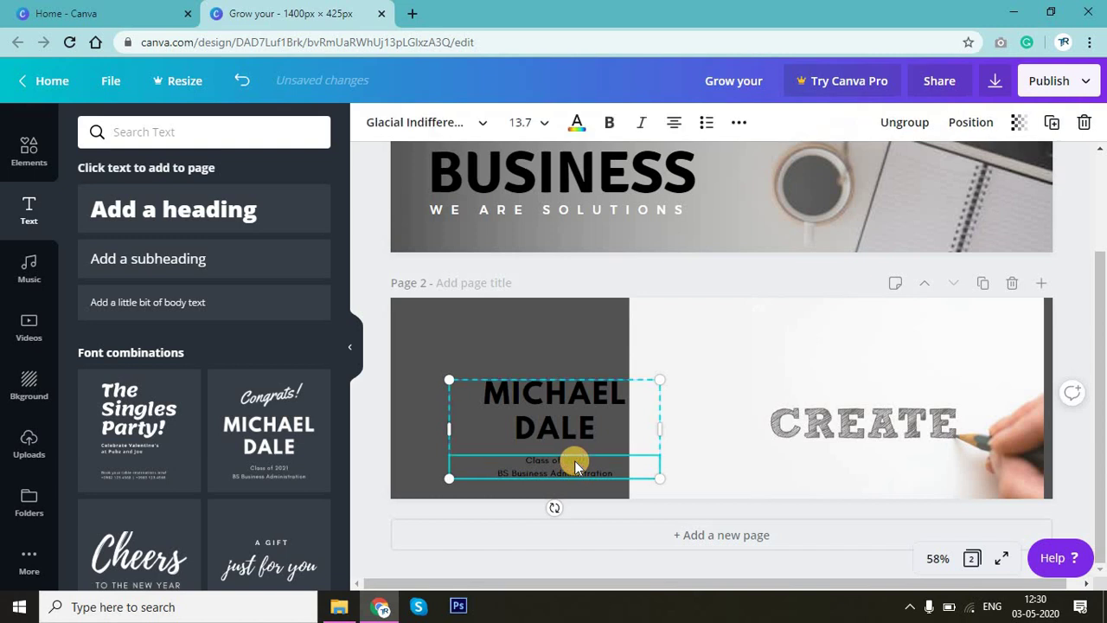
key(Delete)
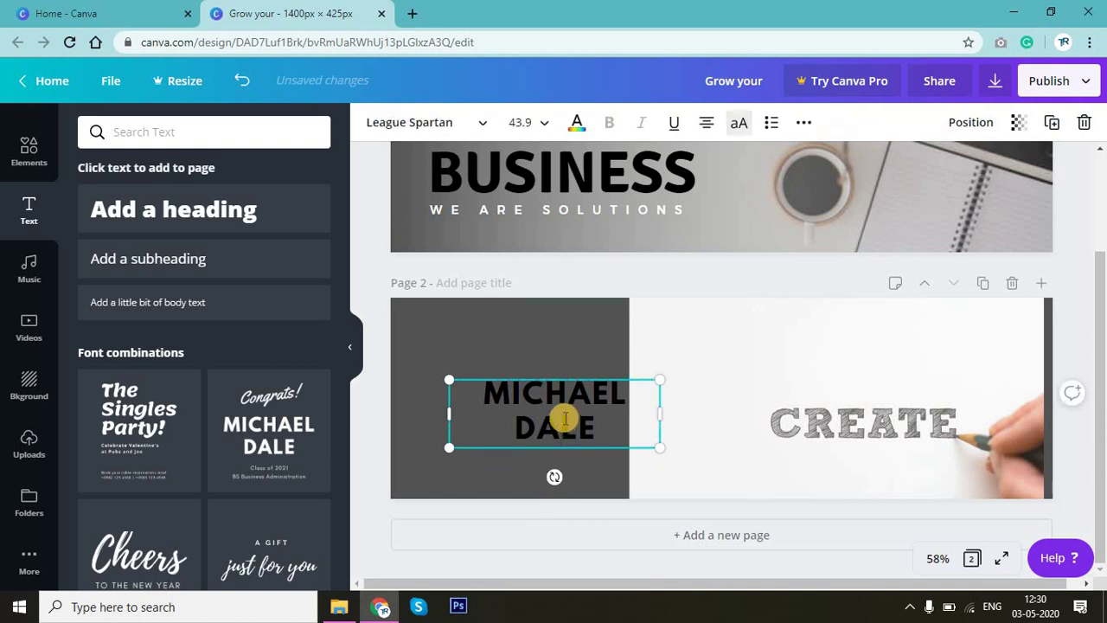
double_click(564, 419)
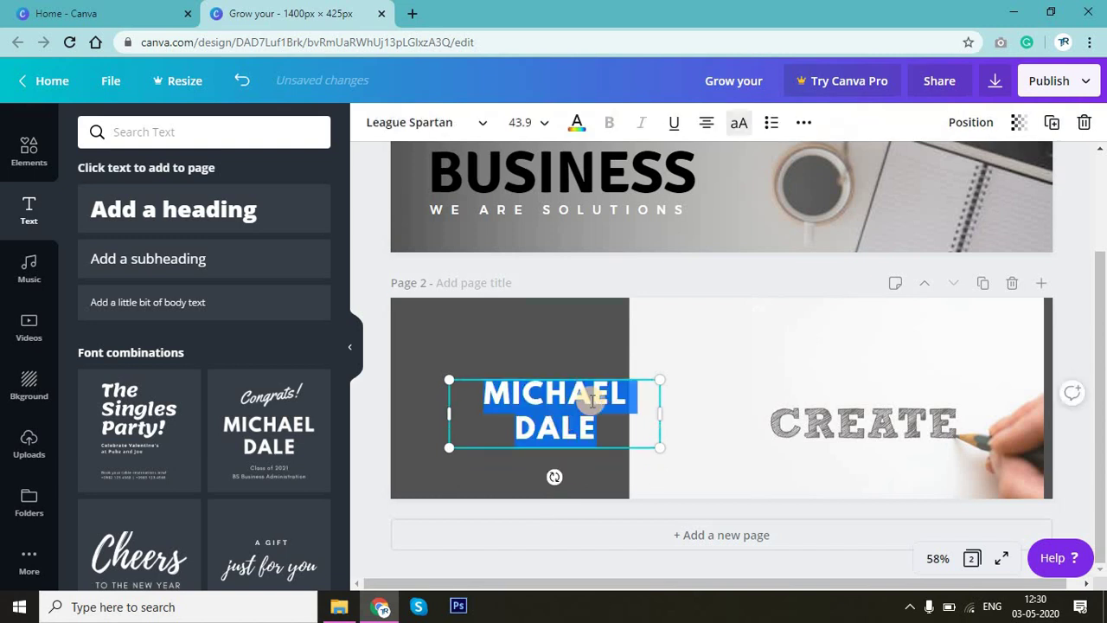
text(WE)
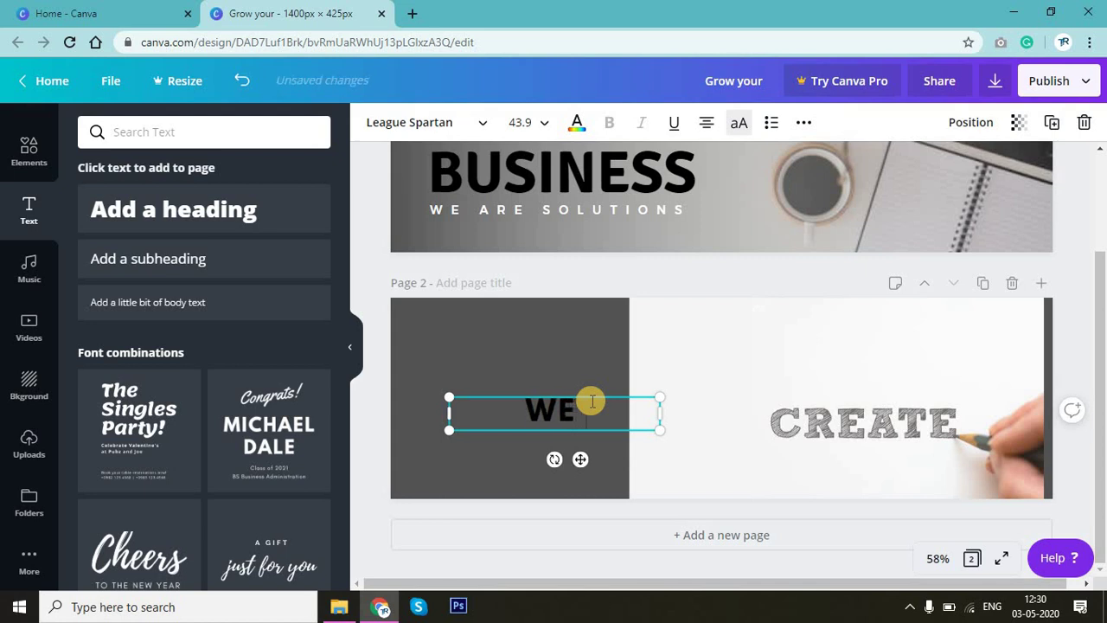
text( ARE)
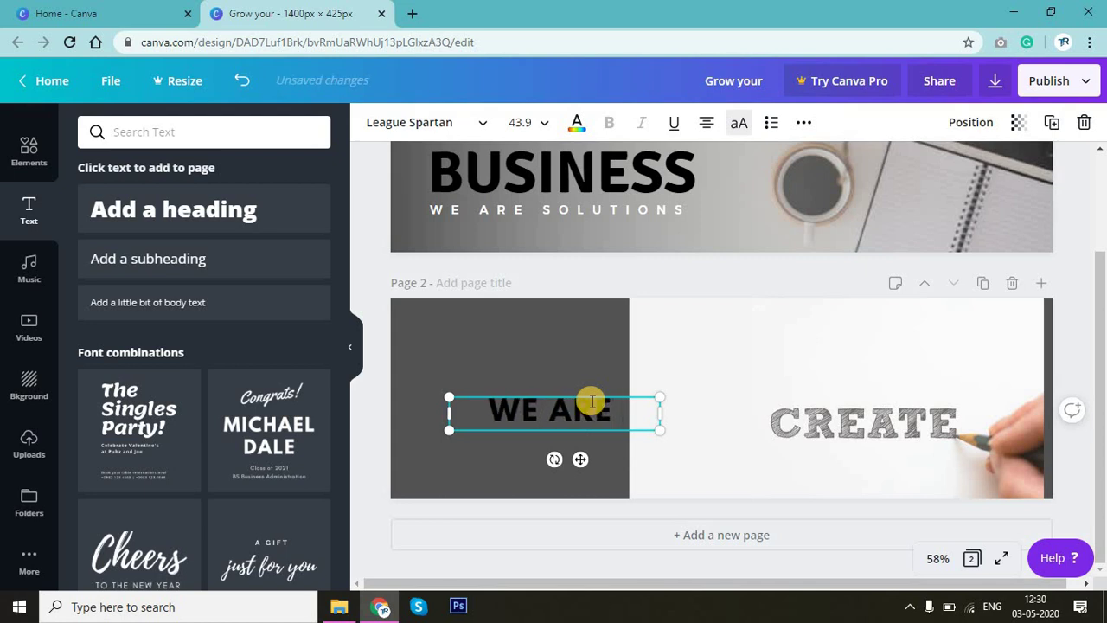
text( CR)
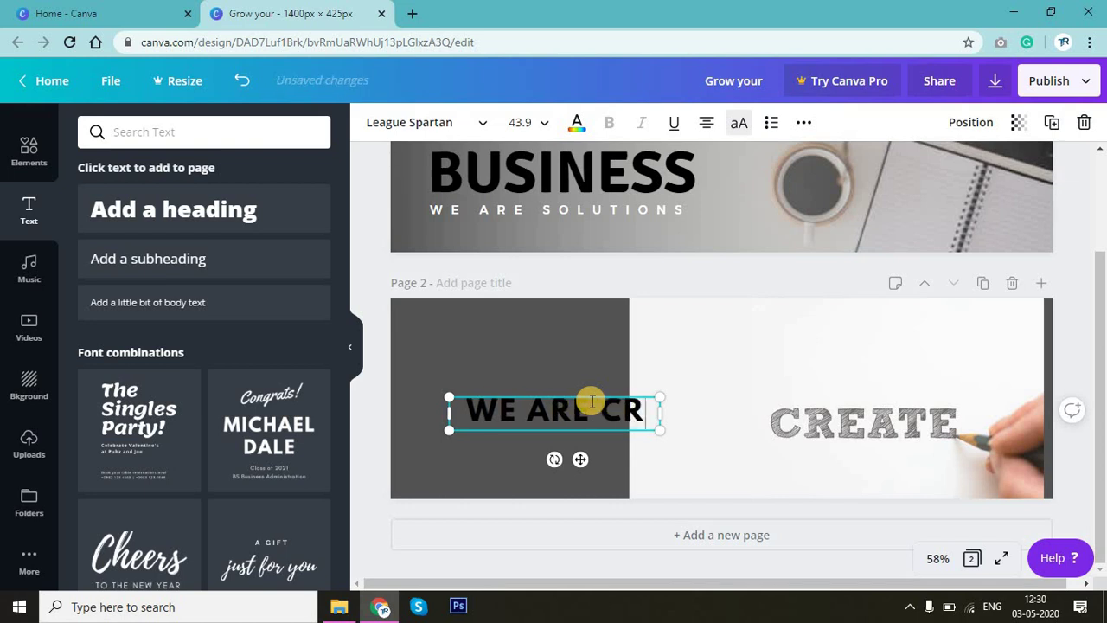
text(EAT)
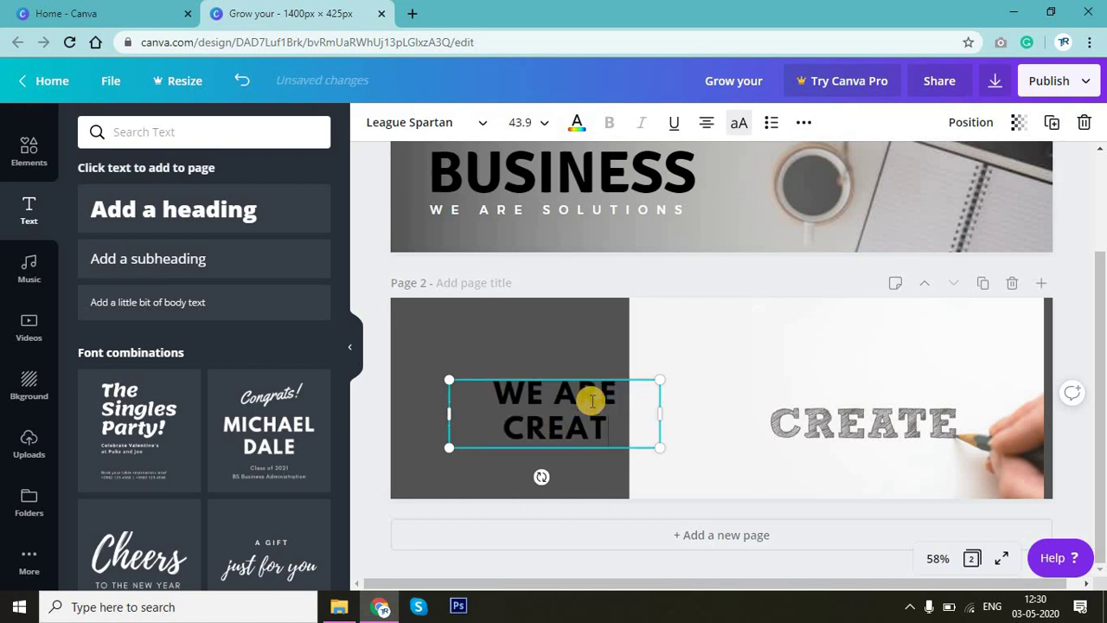
text(IVE)
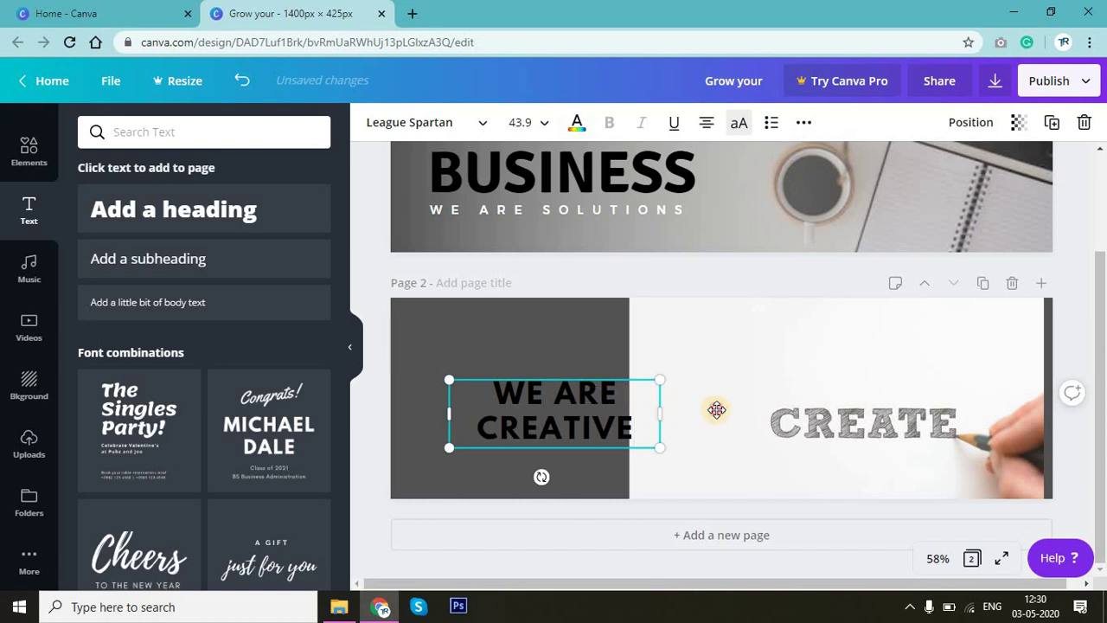
mouse_move(660, 414)
mouse_down()
mouse_move(833, 432)
mouse_move(680, 414)
mouse_up()
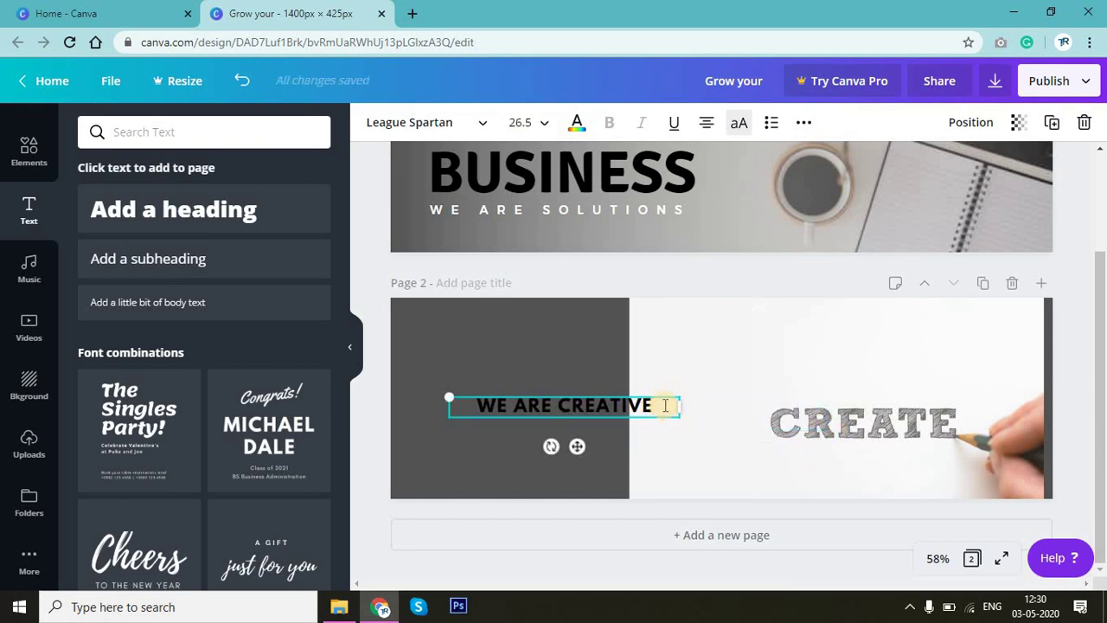
Left-align WE ARE CREATIVE, move it to the panel's top-left, and set size 32.
double_click(665, 405)
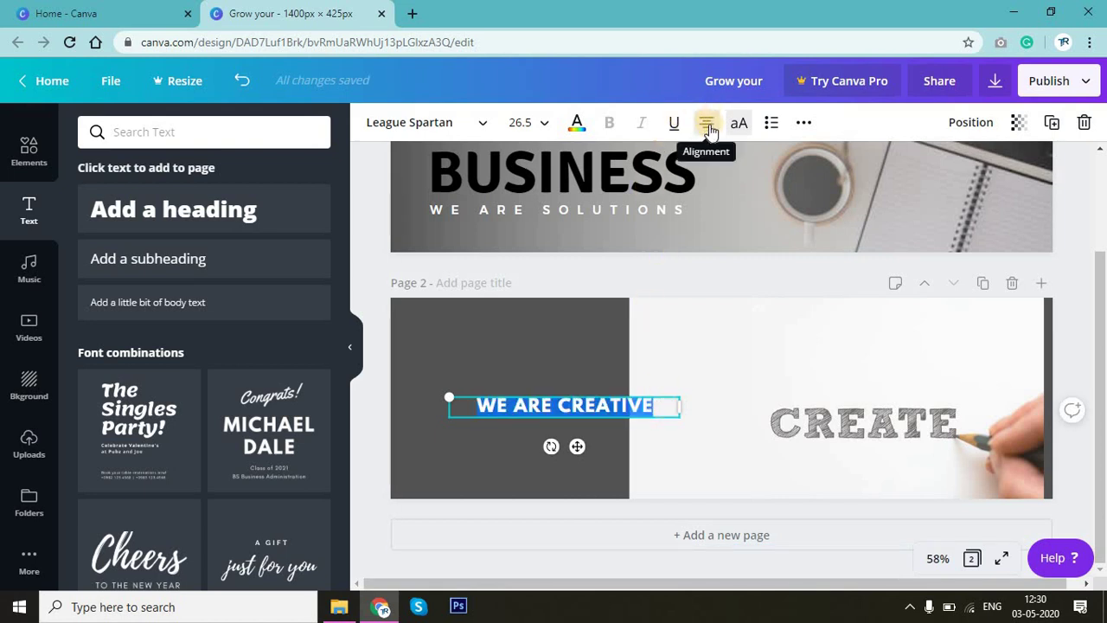
click(705, 137)
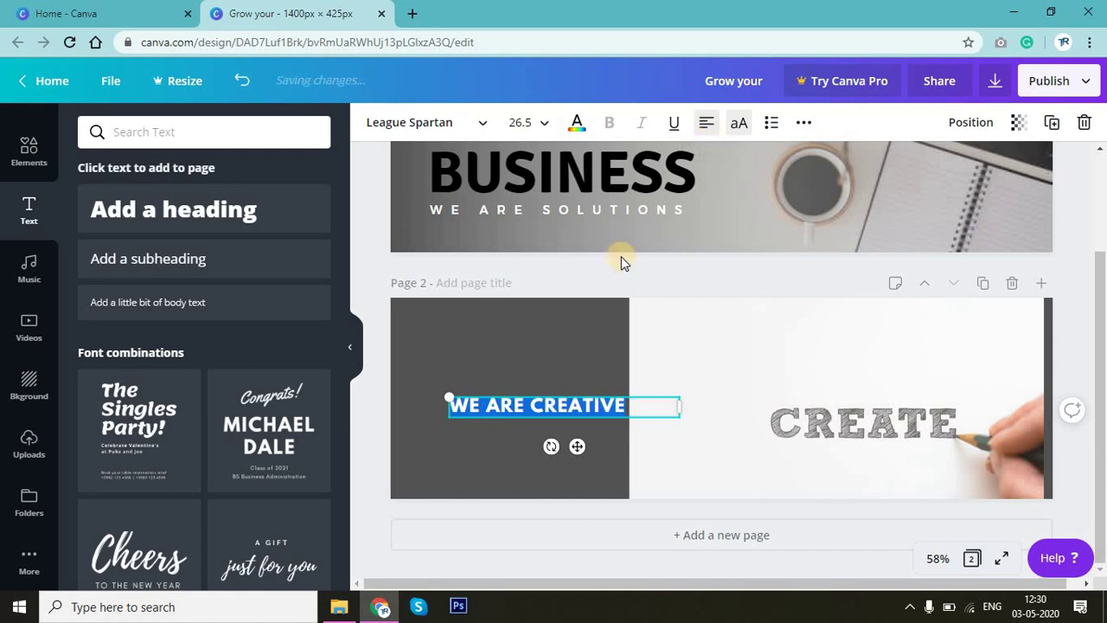
drag(577, 447, 534, 382)
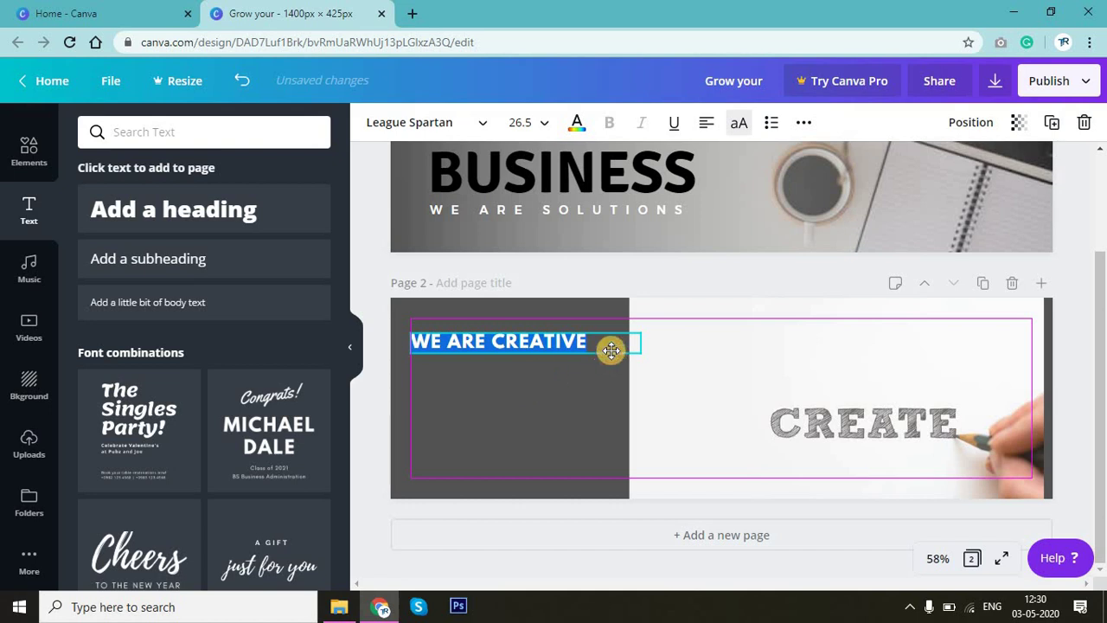
click(541, 123)
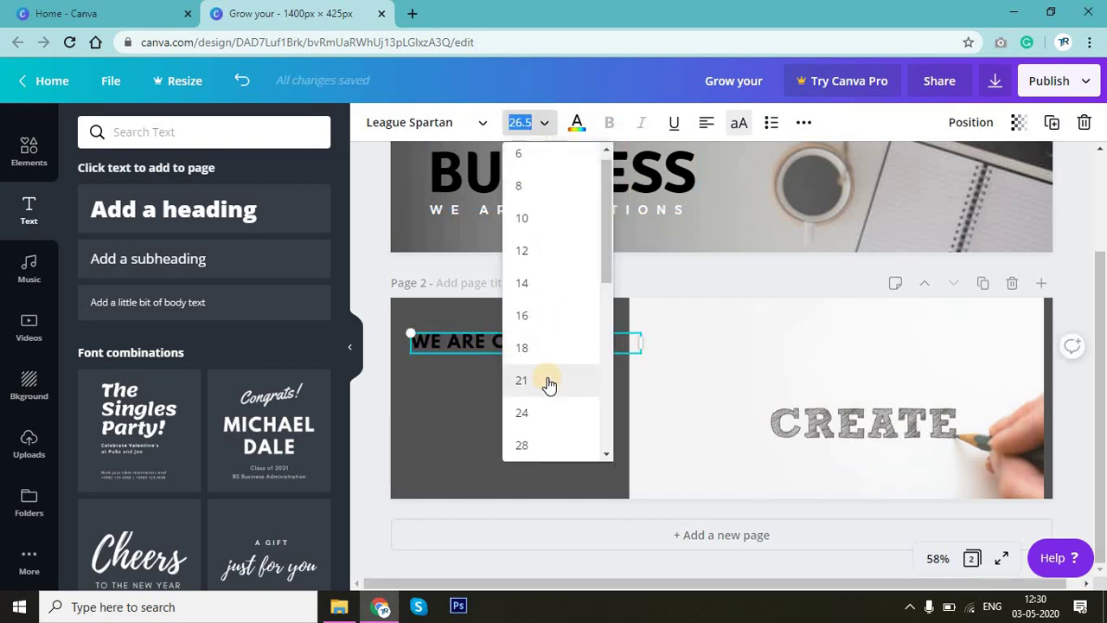
scroll(549, 381, down, 3)
scroll(552, 346, down, 1)
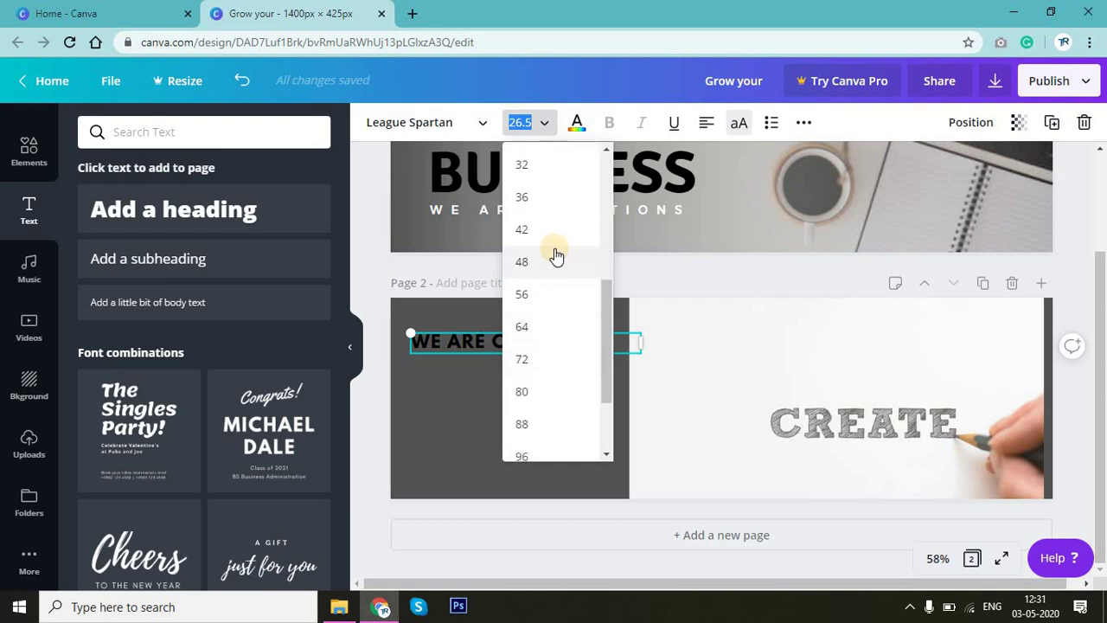
click(554, 169)
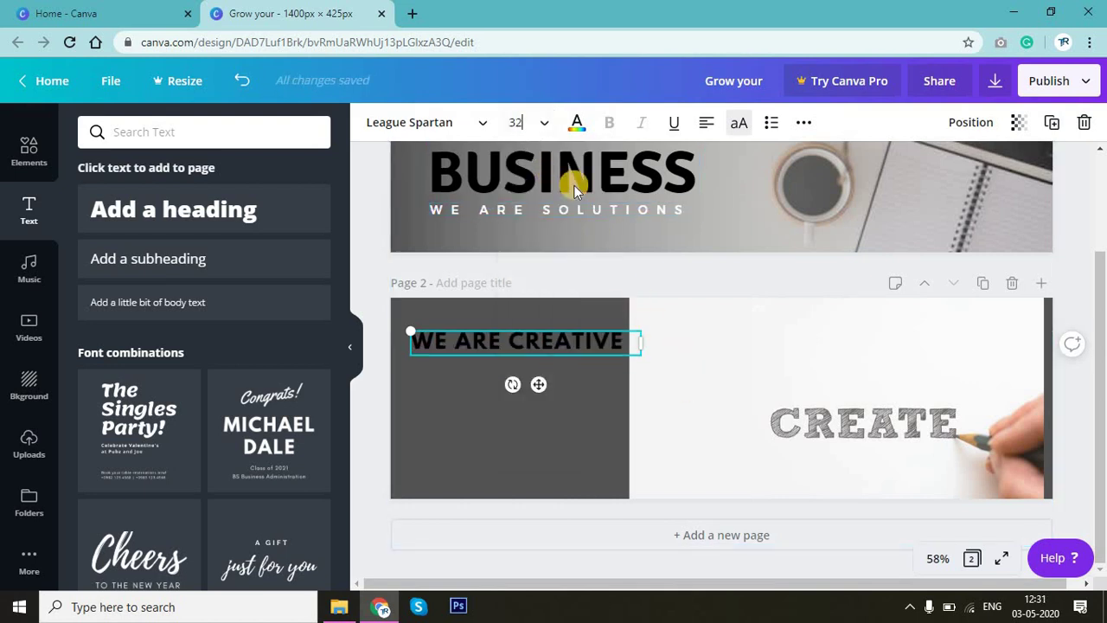
Make the heading white and adjust its box width to keep it on one line.
click(577, 125)
click(226, 285)
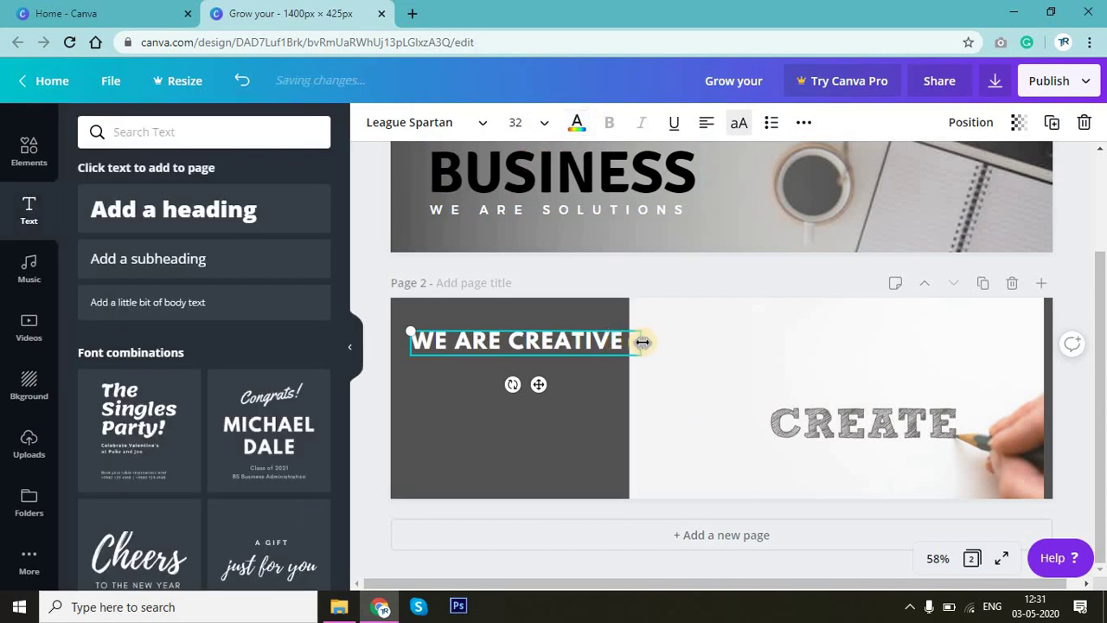
drag(623, 340, 629, 368)
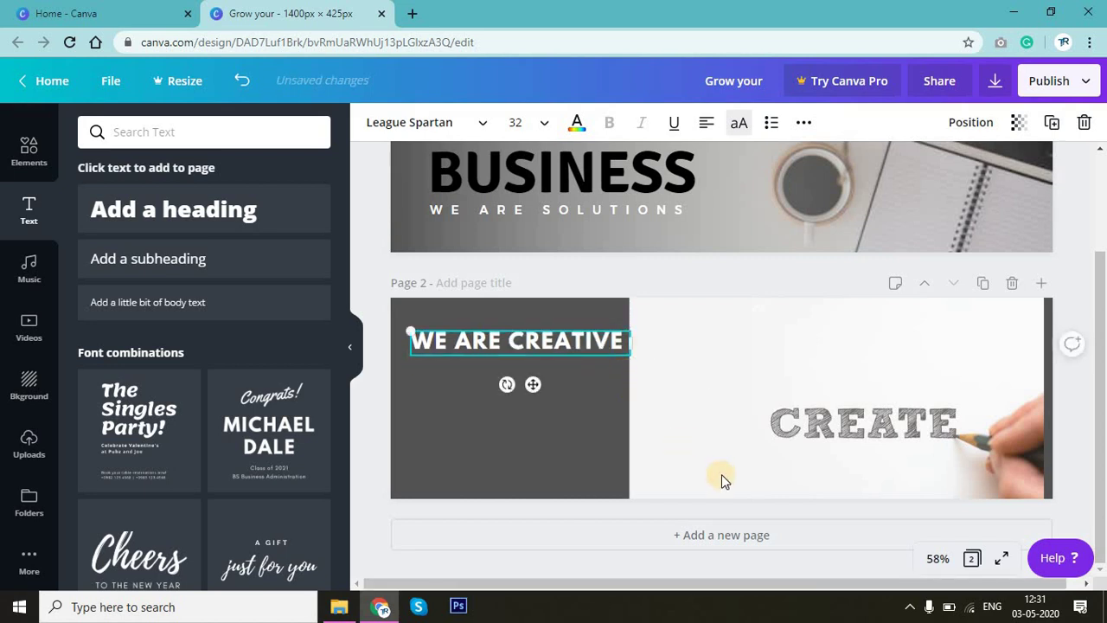
click(679, 414)
click(555, 341)
Duplicate the heading below itself and turn the copy into INNOVATIVE.
drag(561, 376, 561, 389)
double_click(566, 376)
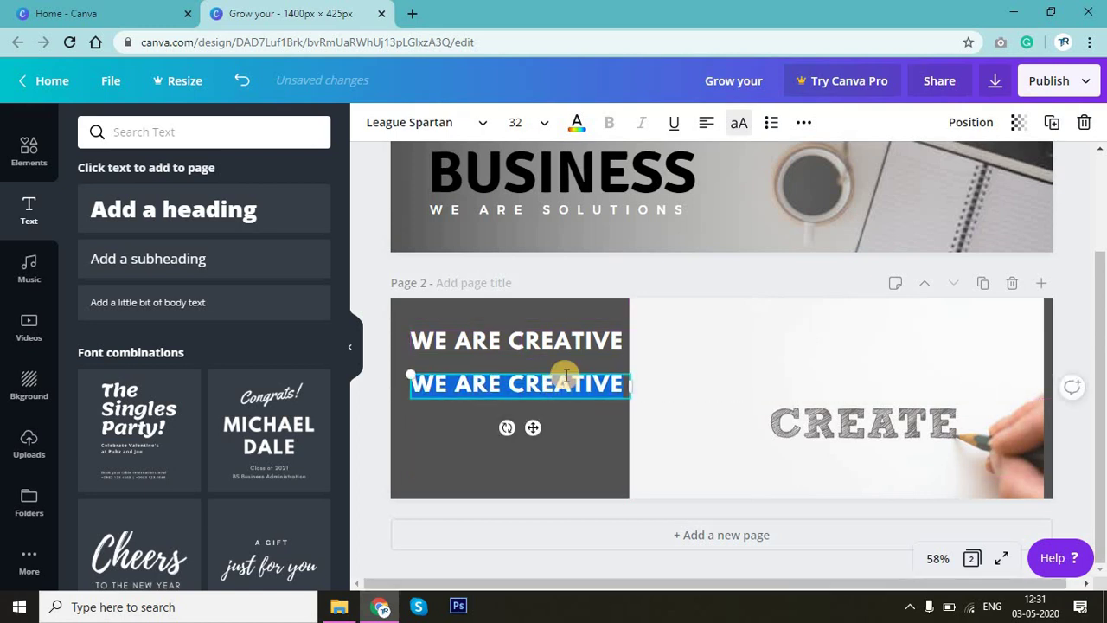
key(BackSpace)
text(INNOVATIVE)
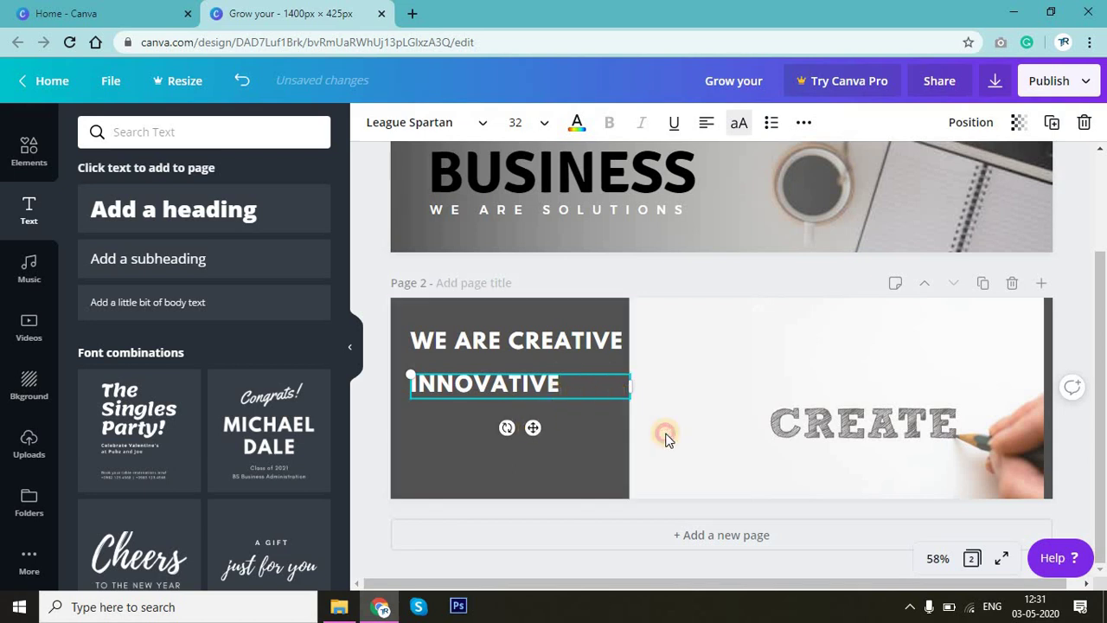
click(582, 275)
click(526, 387)
Add a MINIMAL copy below INNOVATIVE and nudge both lines further down.
drag(523, 385, 522, 430)
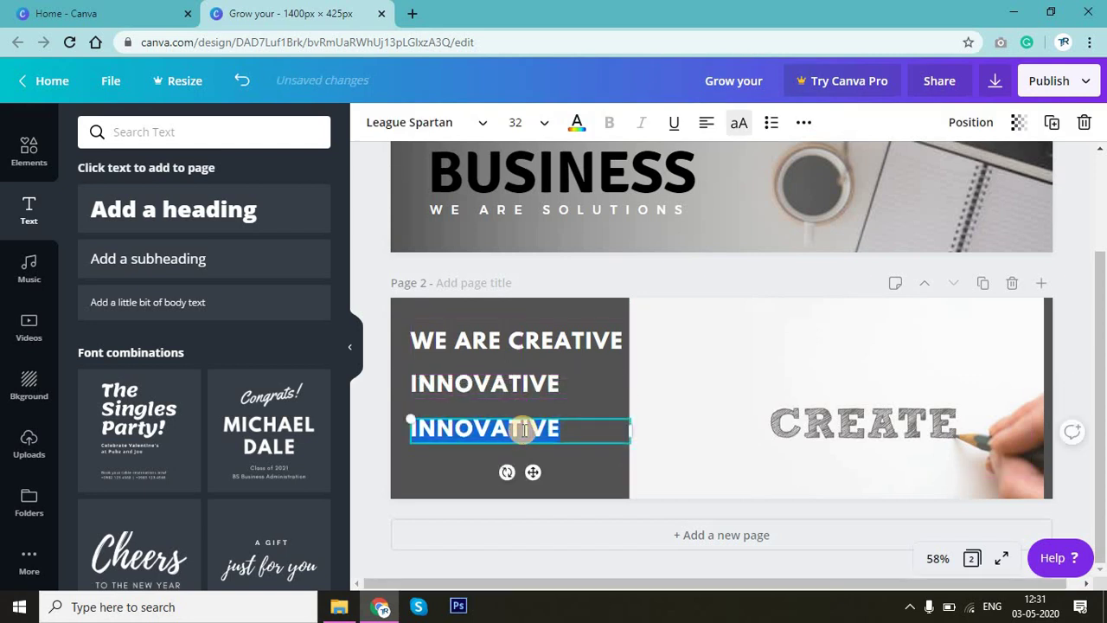
text(MINIMAL)
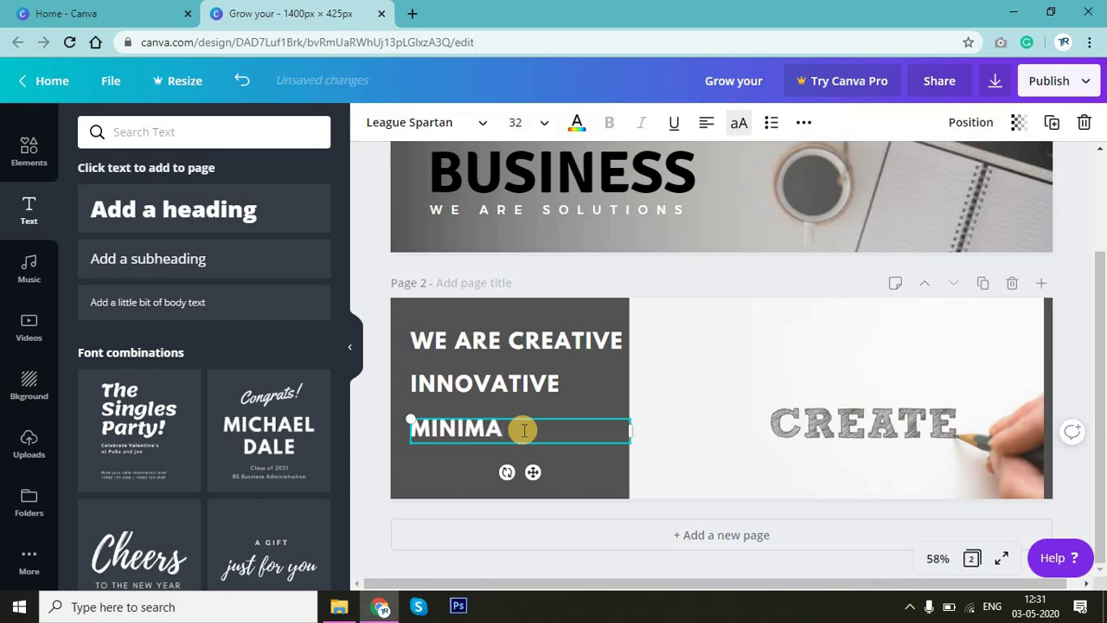
click(589, 275)
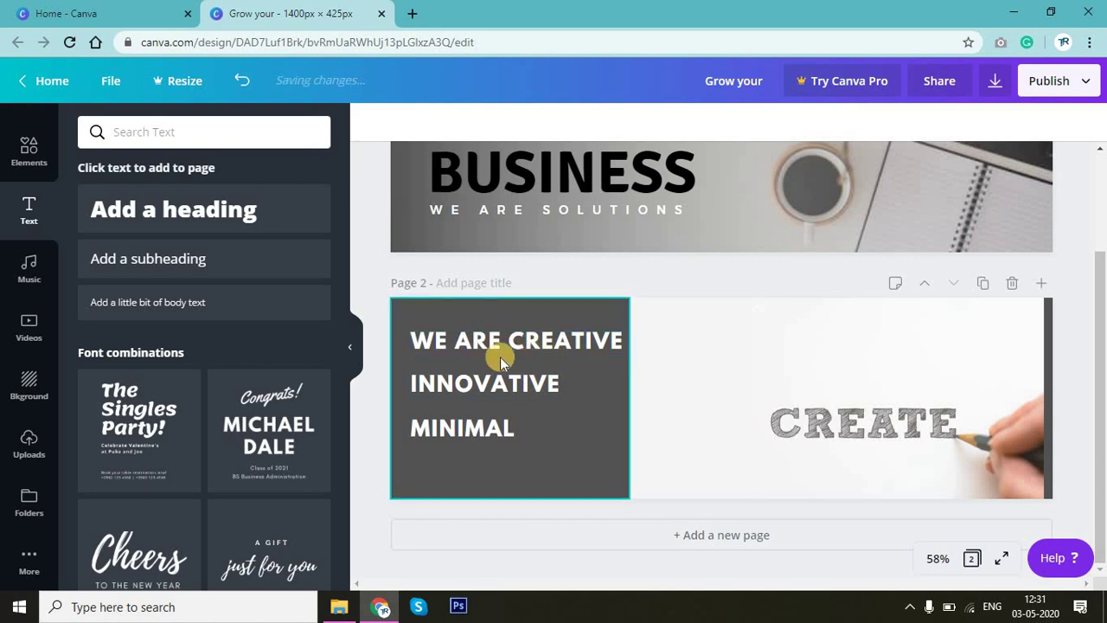
click(469, 426)
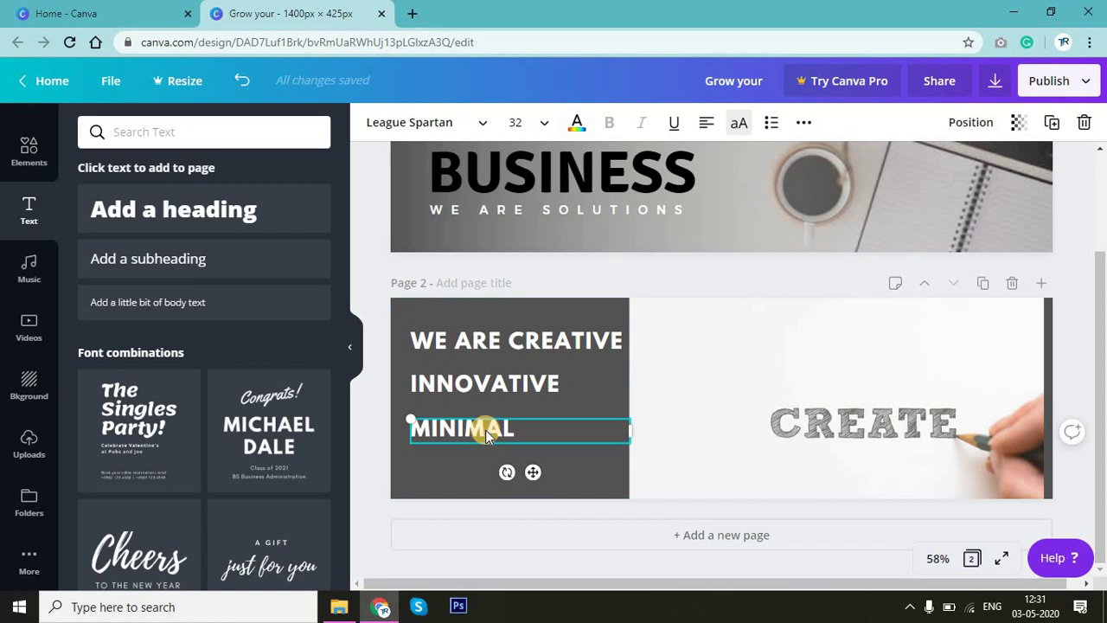
key(shift+Down)
key(shift+Down)
key(shift+Down)
key(shift+Down)
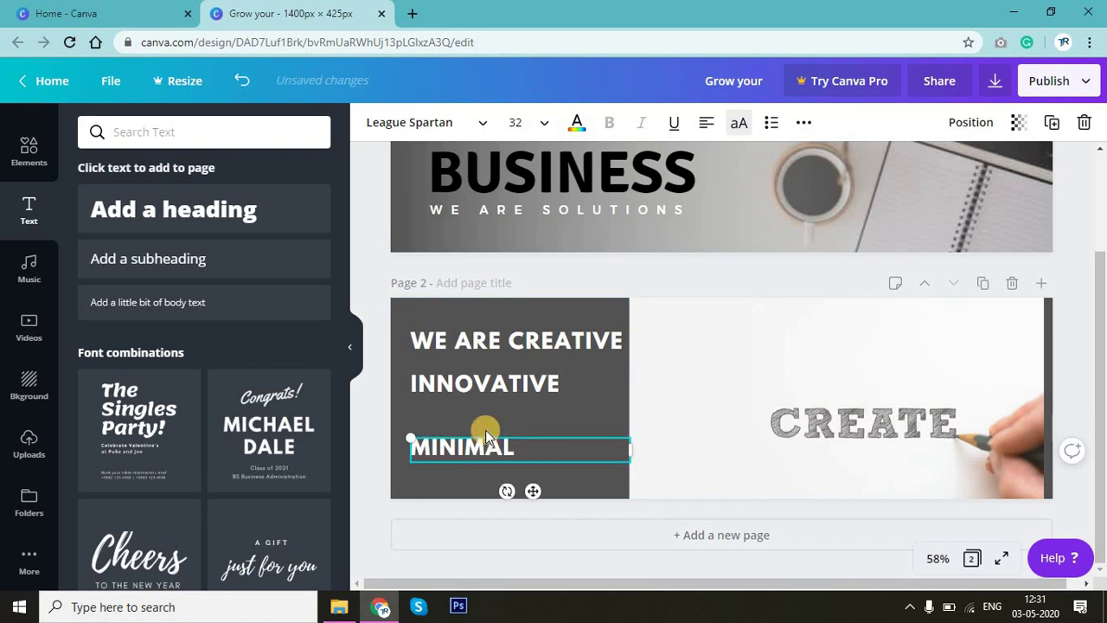
click(533, 382)
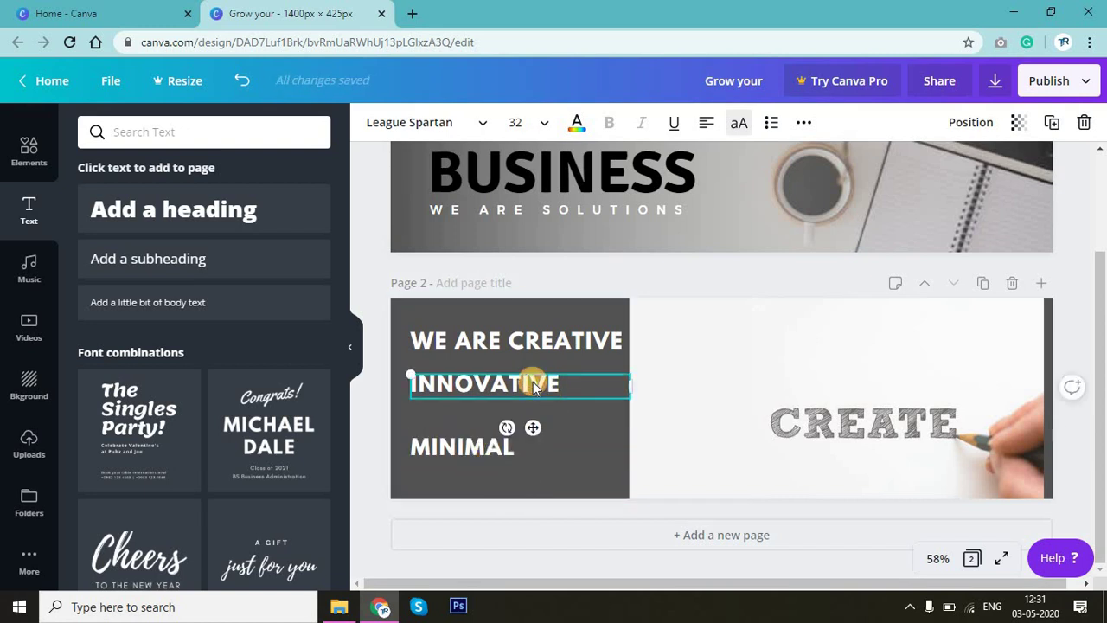
key(shift+Down)
key(shift+Down)
key(shift+Down)
key(shift+Down)
key(shift+Down)
key(shift+Down)
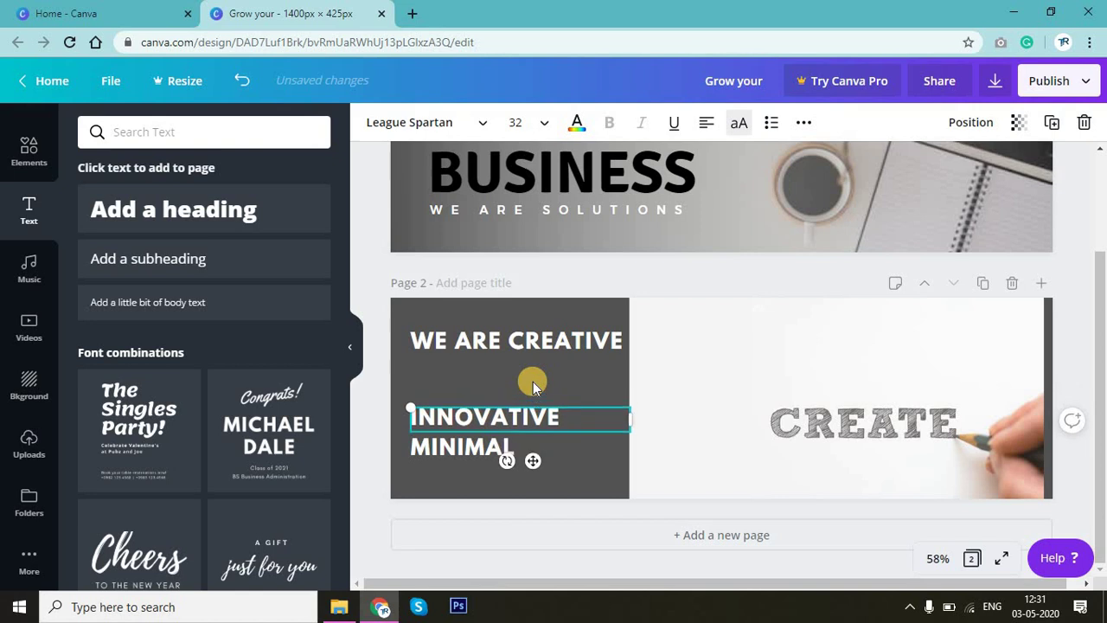
Delete CREATIVE from the heading and shrink the remaining WE ARE to about 20.5.
click(512, 343)
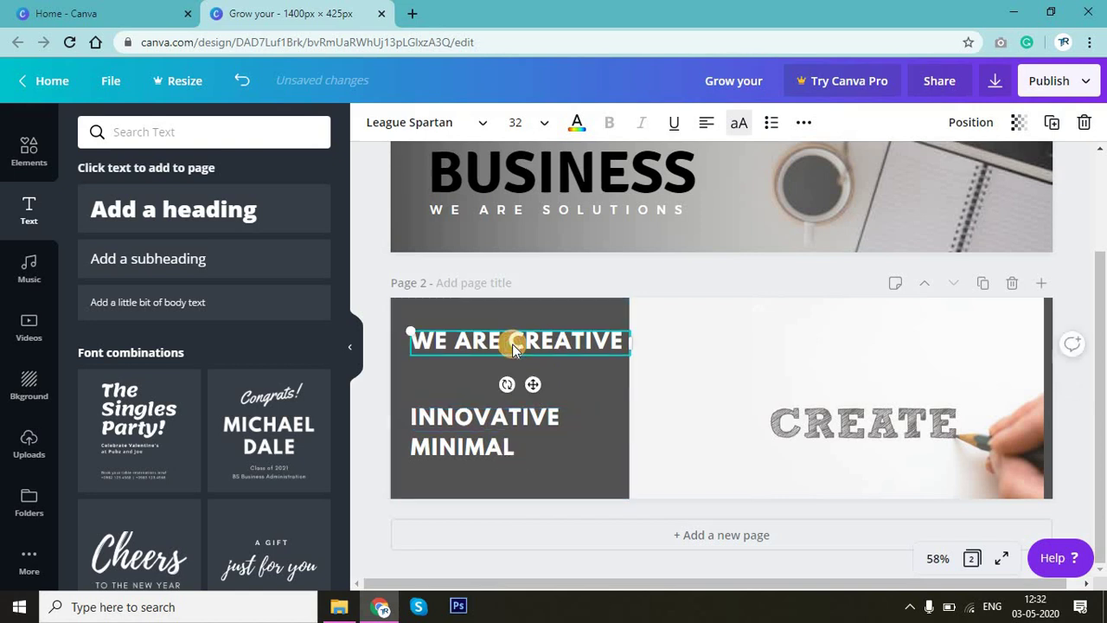
double_click(512, 344)
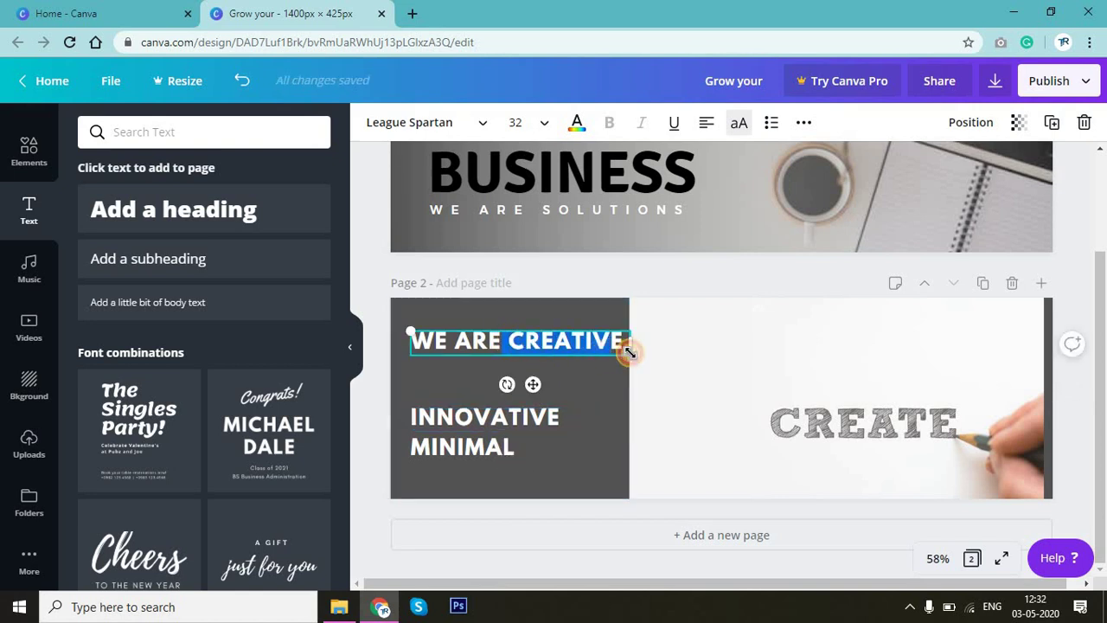
drag(628, 343, 509, 343)
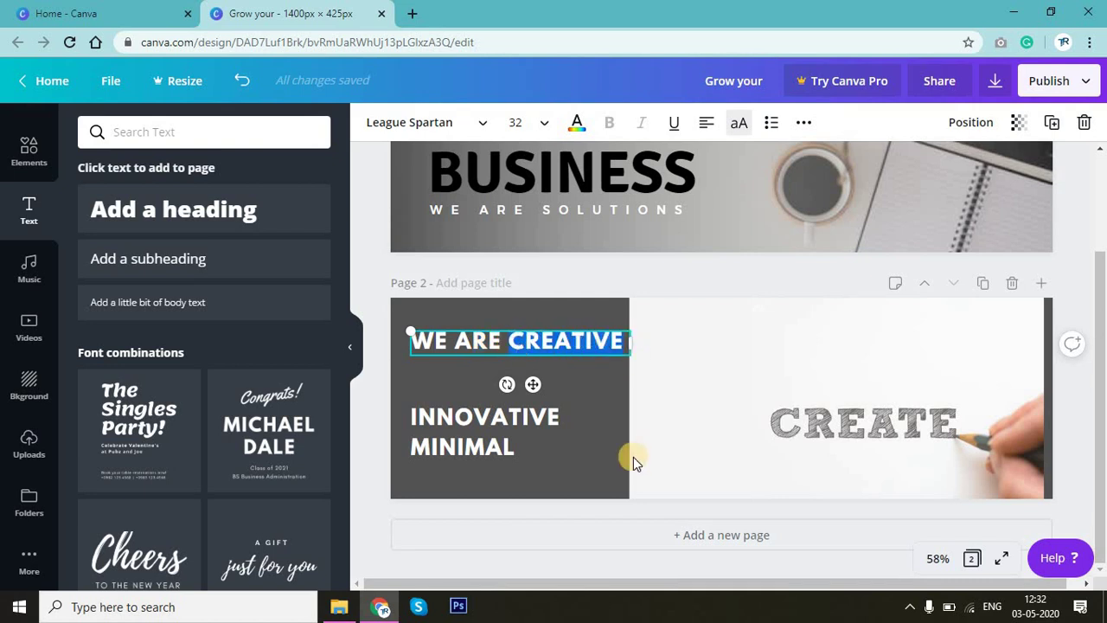
key(BackSpace)
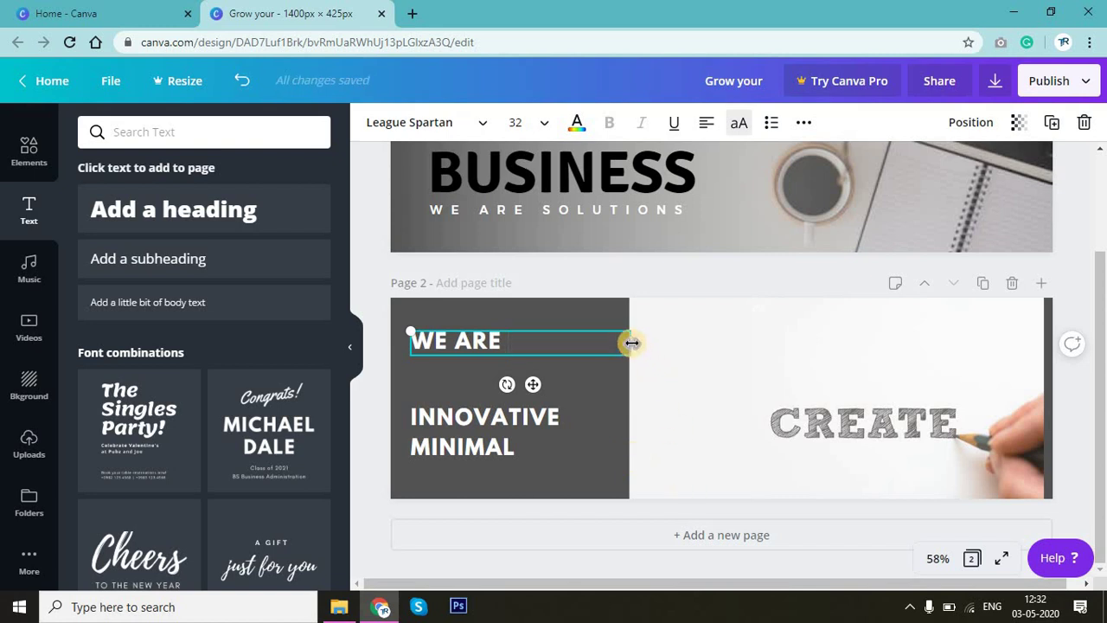
drag(631, 343, 498, 341)
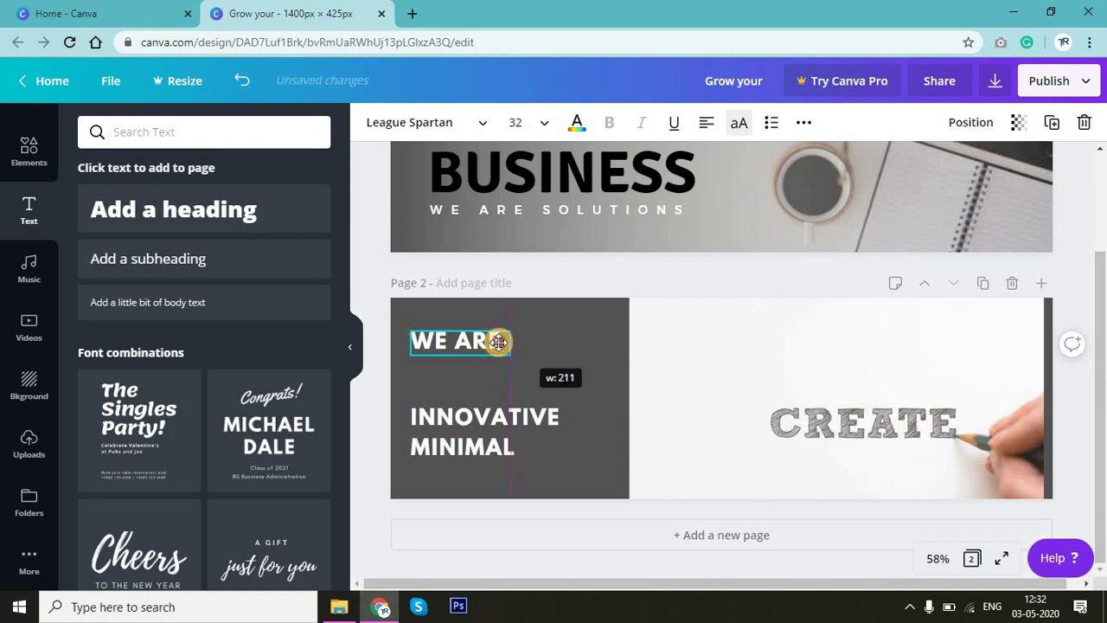
mouse_move(498, 341)
mouse_down()
mouse_move(513, 345)
mouse_move(477, 334)
mouse_up()
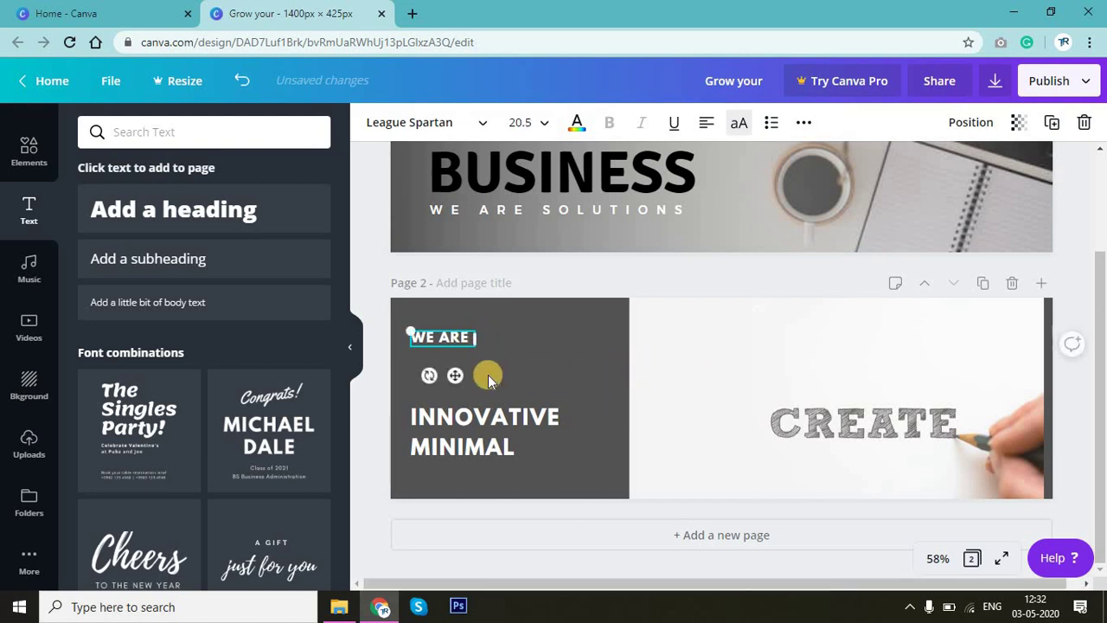
click(497, 422)
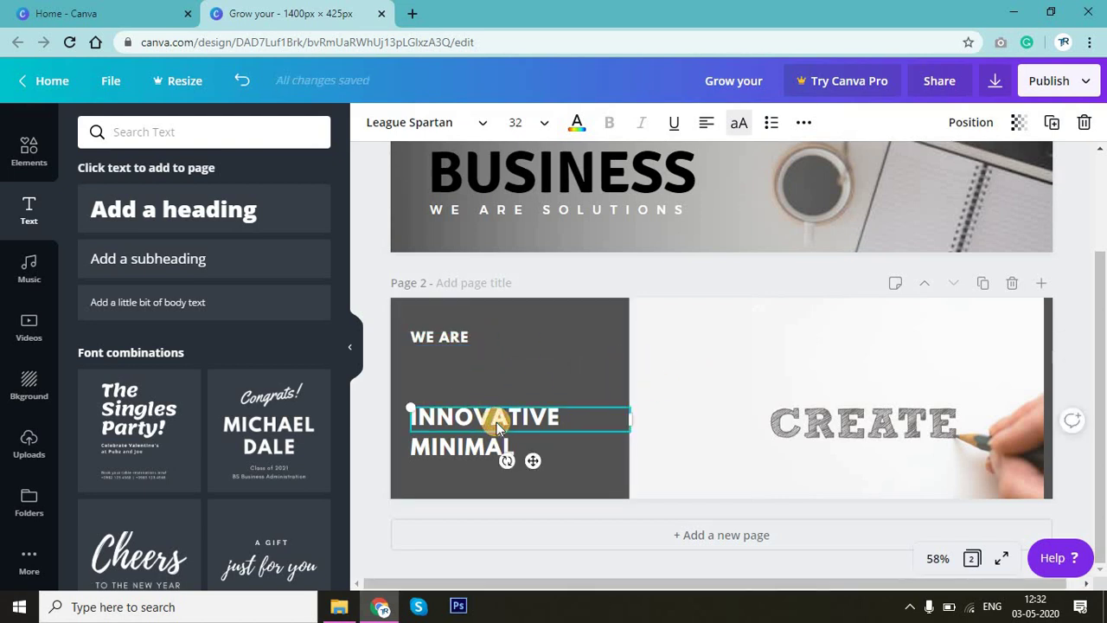
Duplicate INNOVATIVE into a 42.5 CREATIVE line under WE ARE; enlarge INNOVATIVE to 42.4.
drag(502, 377, 508, 378)
double_click(507, 377)
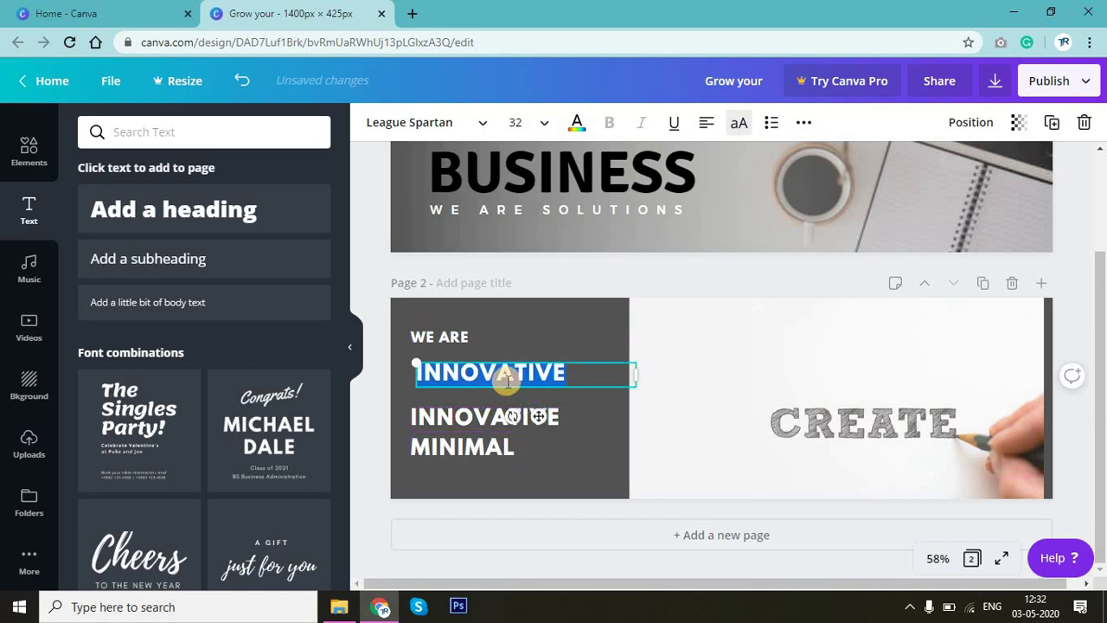
text(CREATIVE)
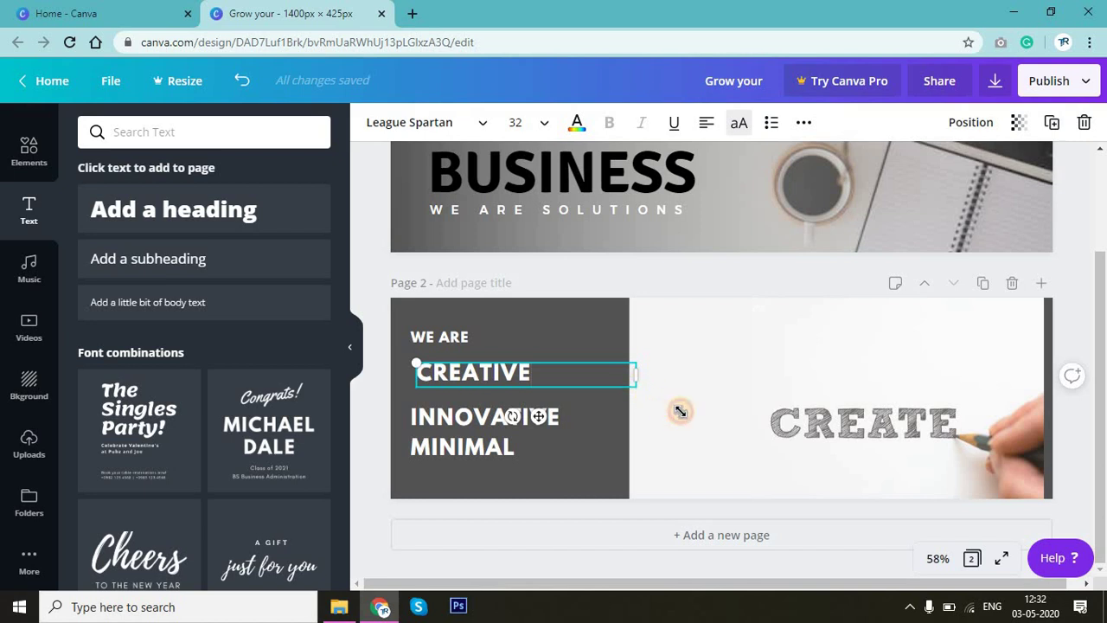
mouse_move(680, 411)
mouse_down()
mouse_move(726, 428)
mouse_move(707, 418)
mouse_move(708, 392)
mouse_move(569, 379)
mouse_move(579, 377)
mouse_up()
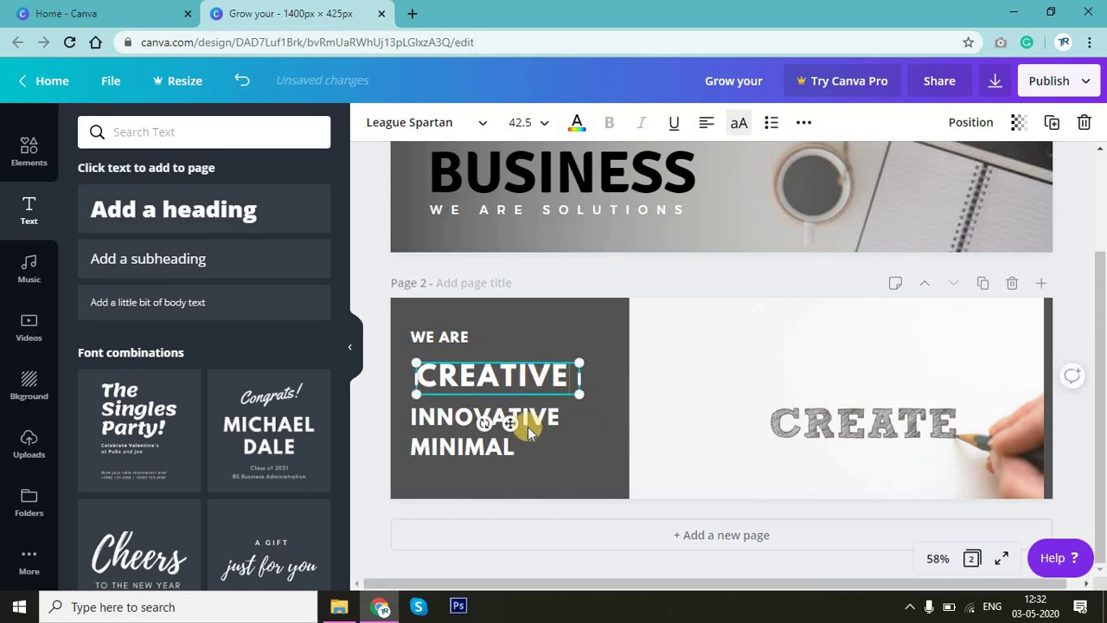
drag(511, 424, 499, 407)
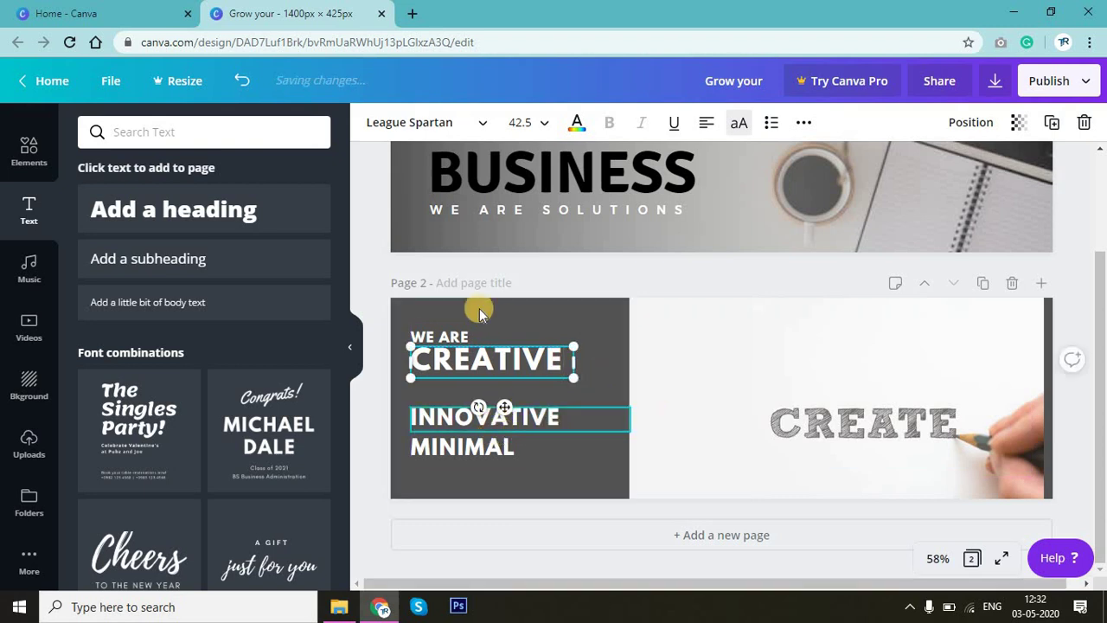
drag(508, 363, 508, 366)
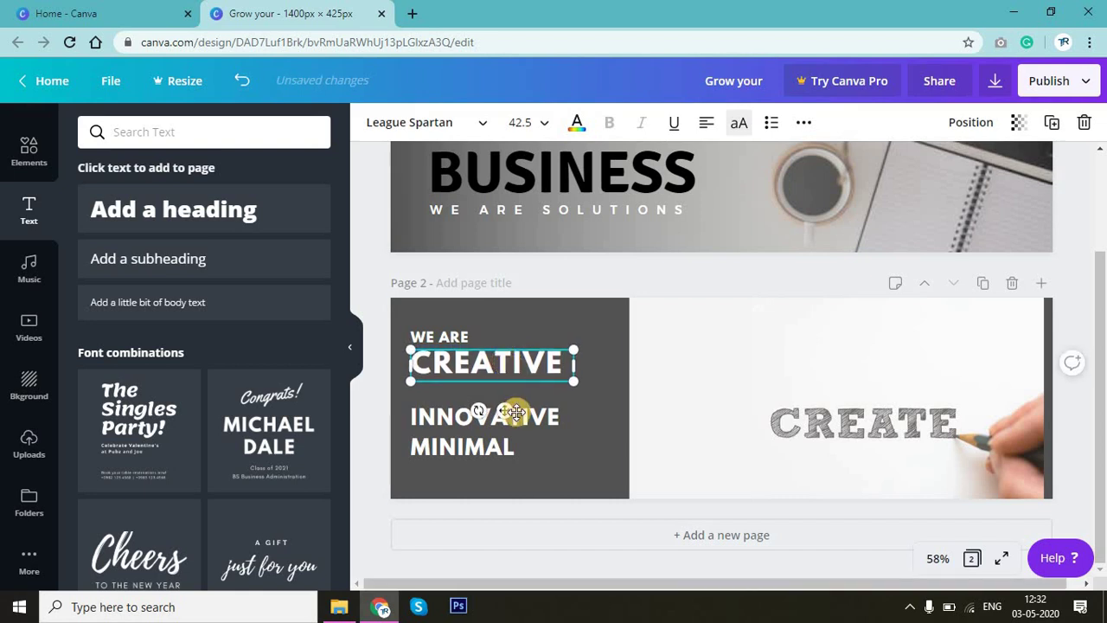
click(569, 431)
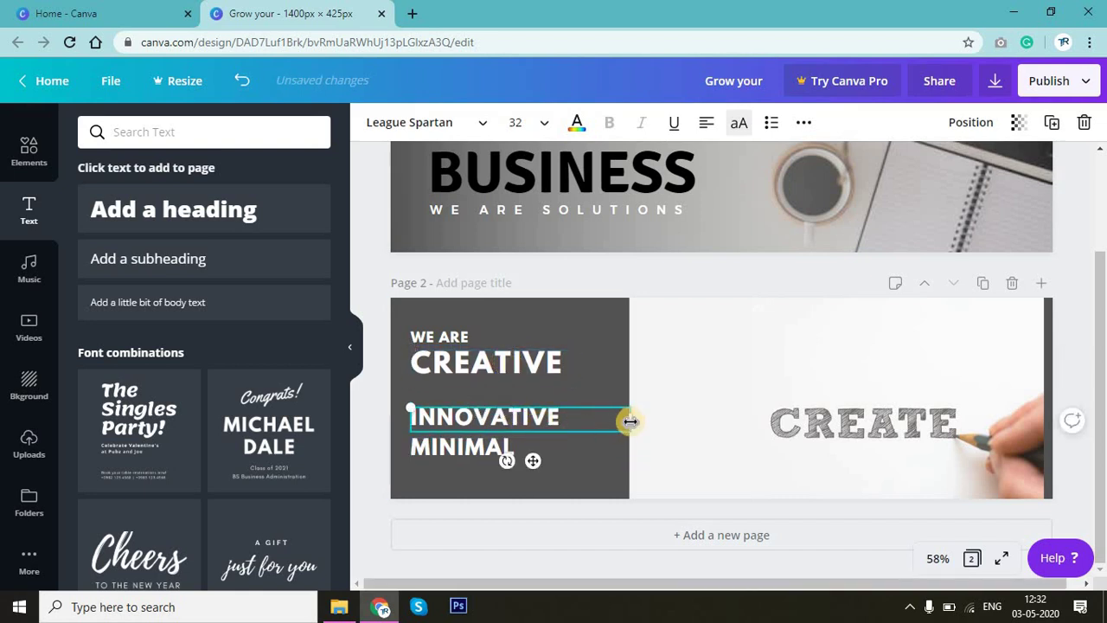
mouse_move(565, 426)
mouse_down()
mouse_move(569, 441)
mouse_move(610, 462)
mouse_up()
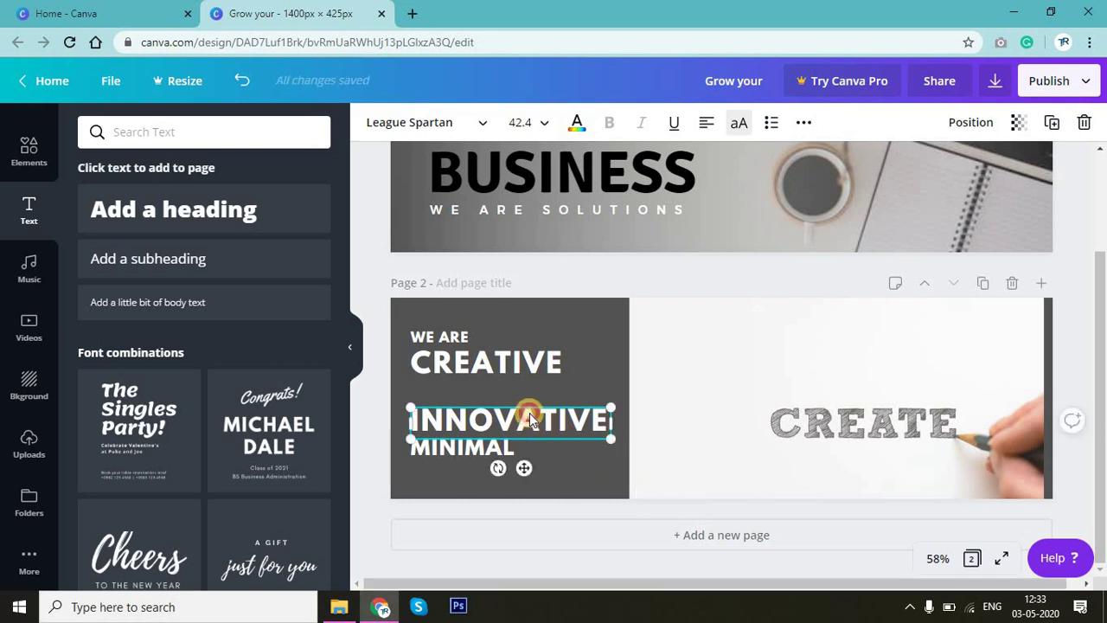
Place MINIMAL under CREATIVE and enlarge it to 47 to match the others.
drag(529, 404, 532, 399)
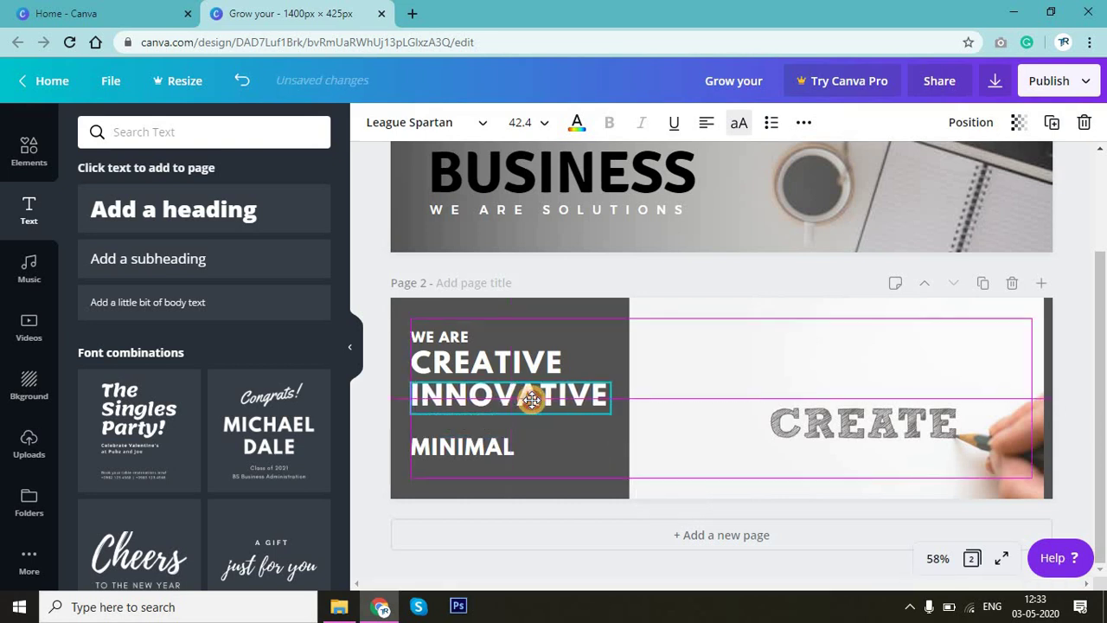
click(473, 451)
drag(474, 451, 506, 448)
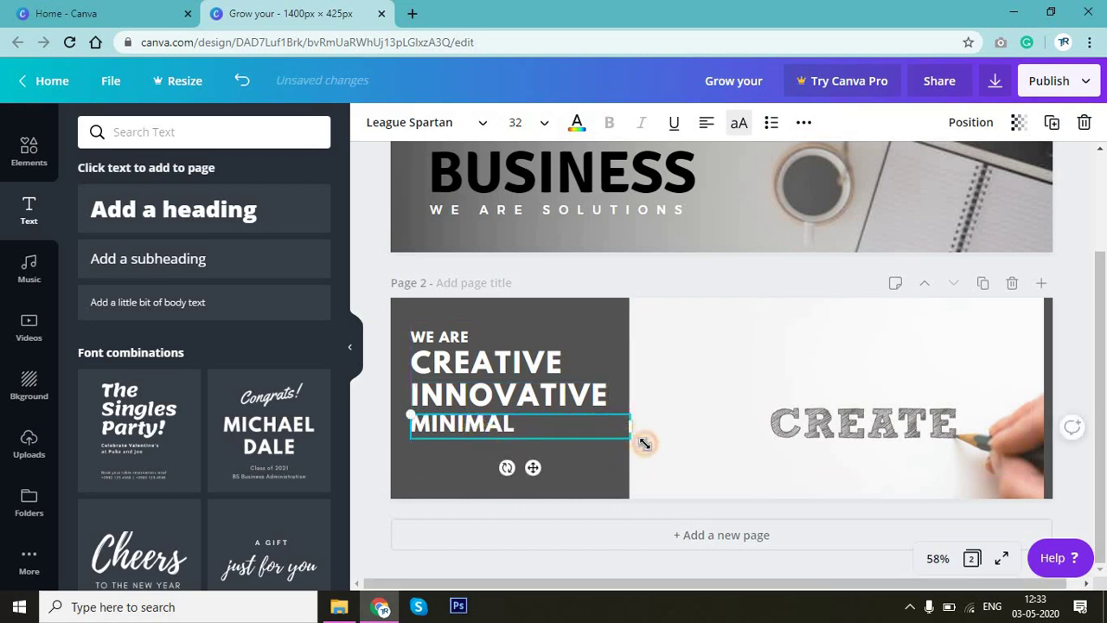
drag(668, 457, 687, 468)
drag(713, 476, 730, 479)
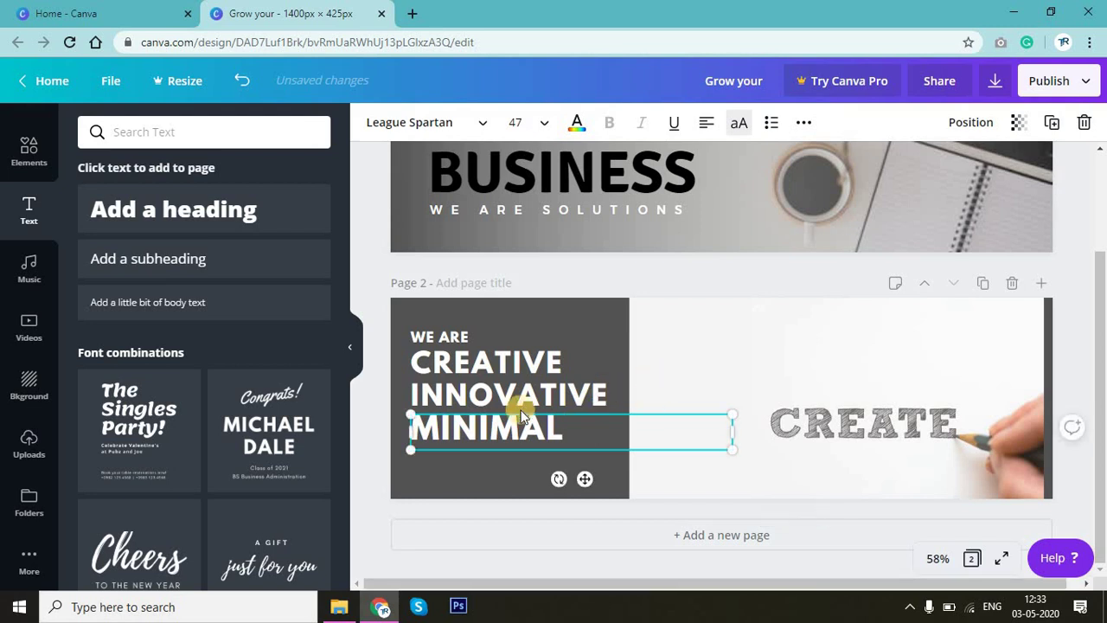
click(495, 399)
drag(497, 399, 494, 456)
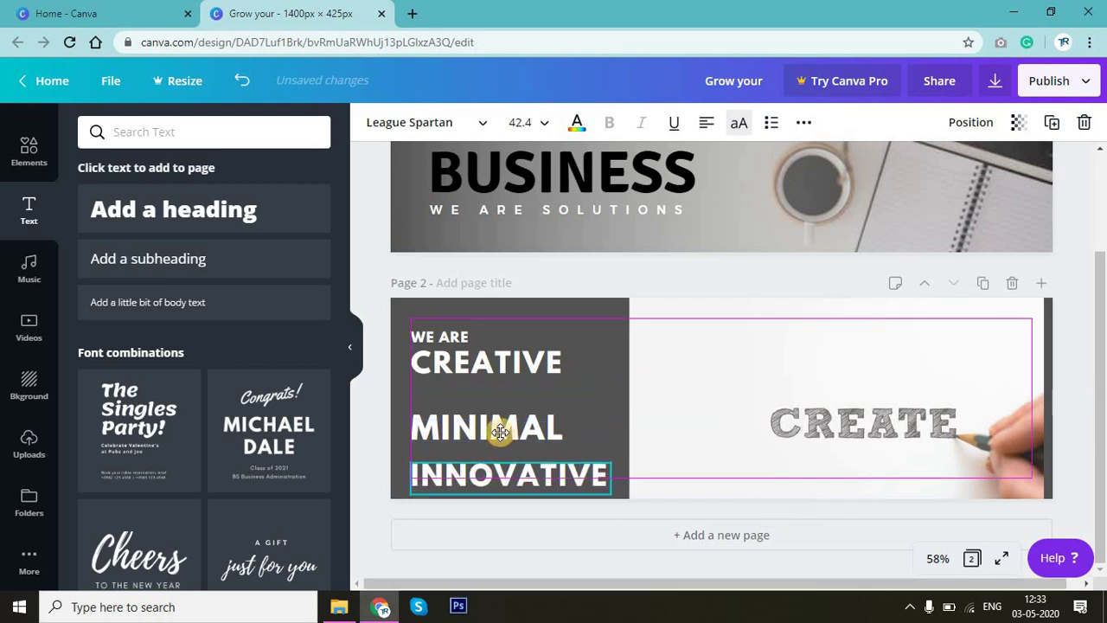
drag(487, 426, 490, 393)
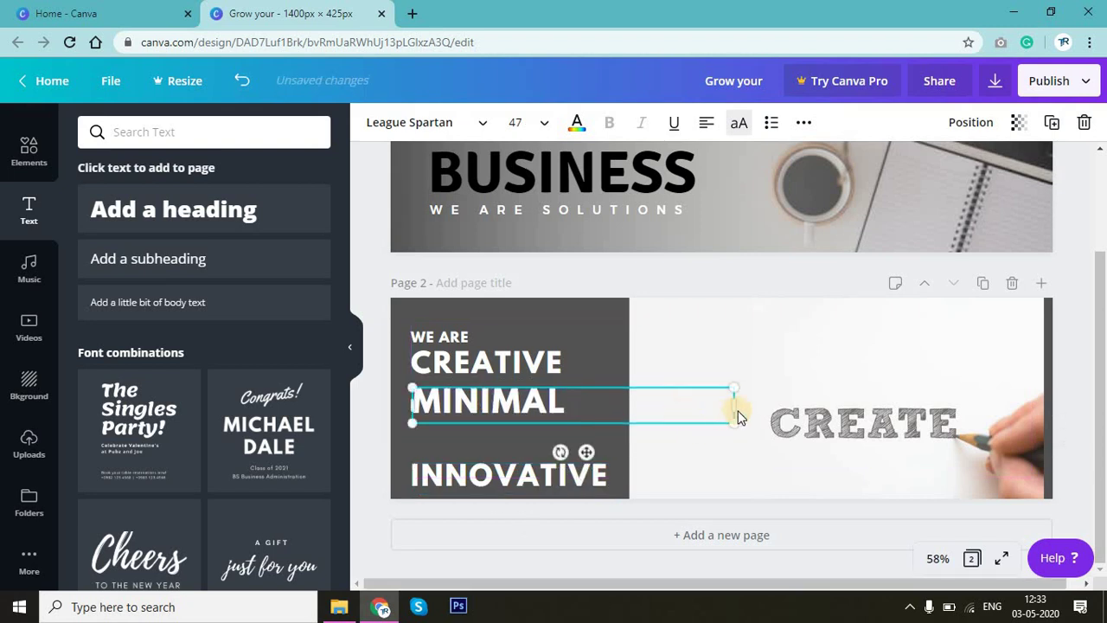
drag(732, 406, 574, 404)
Move INNOVATIVE directly under MINIMAL and nudge CREATIVE and WE ARE slightly down.
click(557, 478)
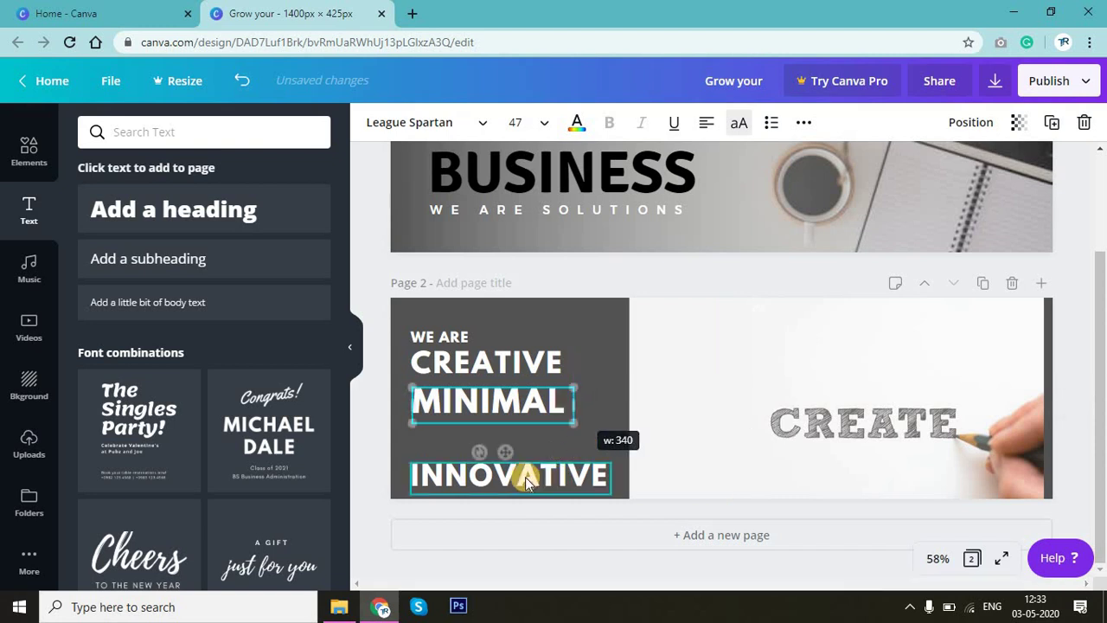
mouse_move(519, 470)
mouse_down()
mouse_move(519, 430)
mouse_move(525, 439)
mouse_up()
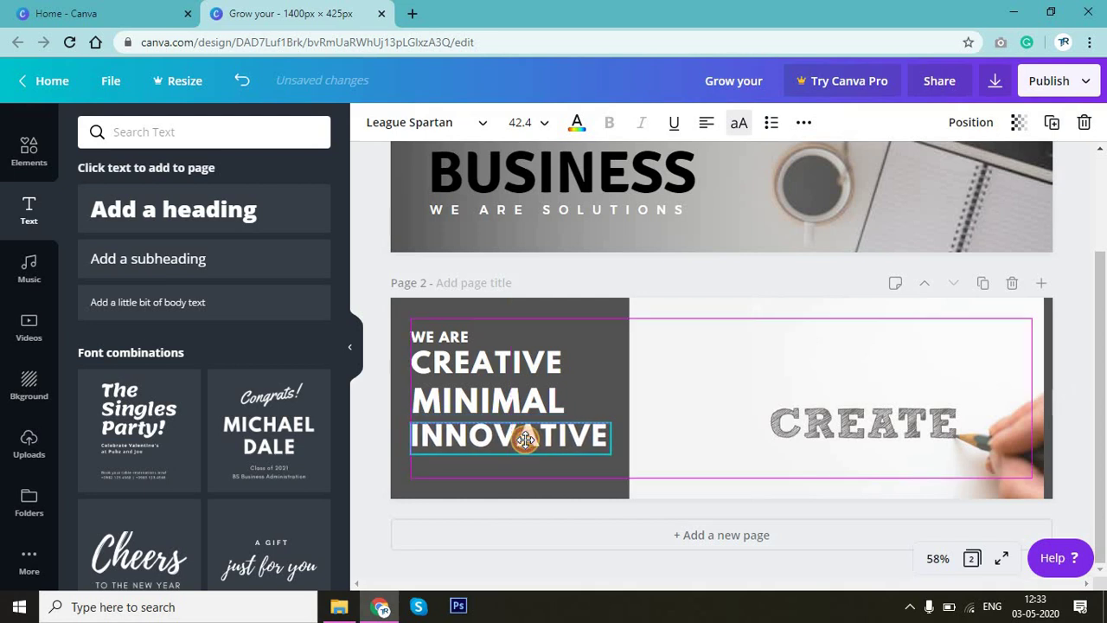
click(515, 365)
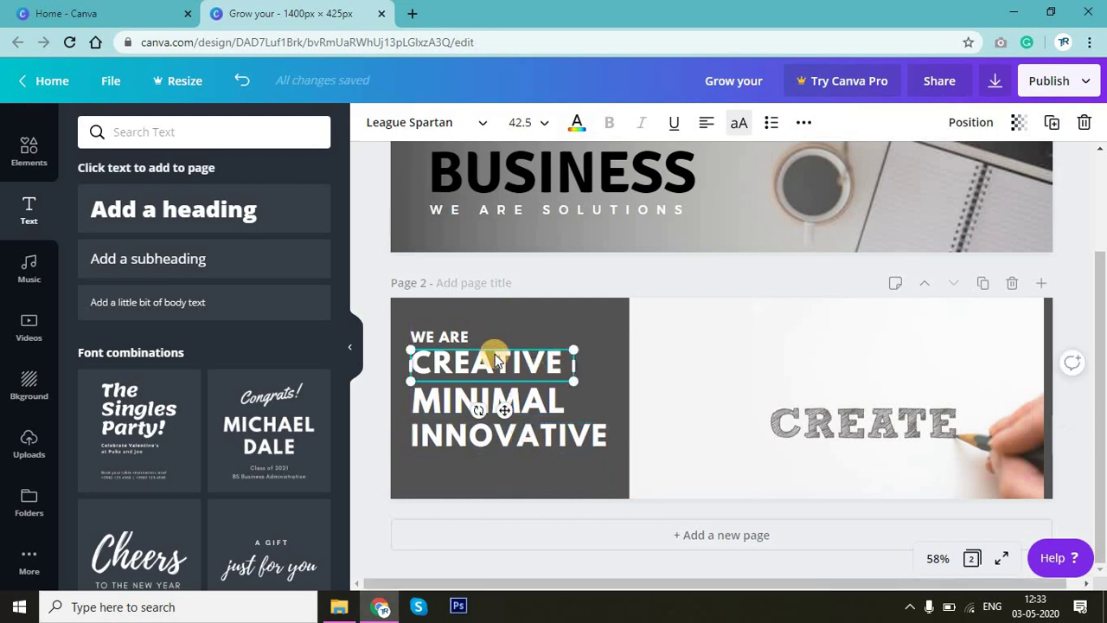
key(Down)
key(Down)
key(Down)
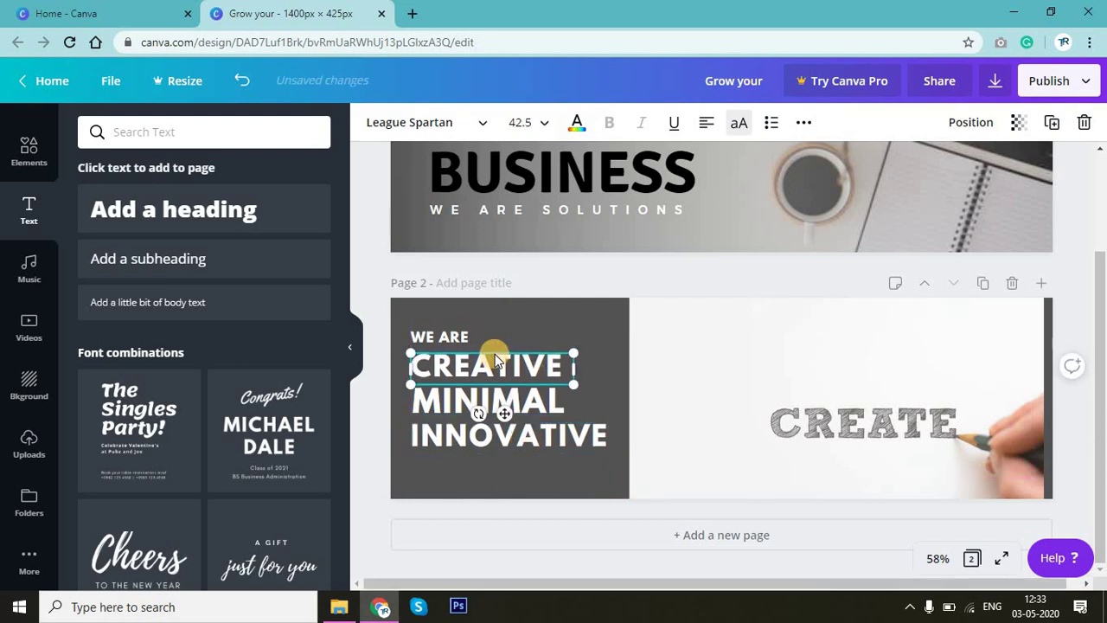
click(648, 347)
click(438, 337)
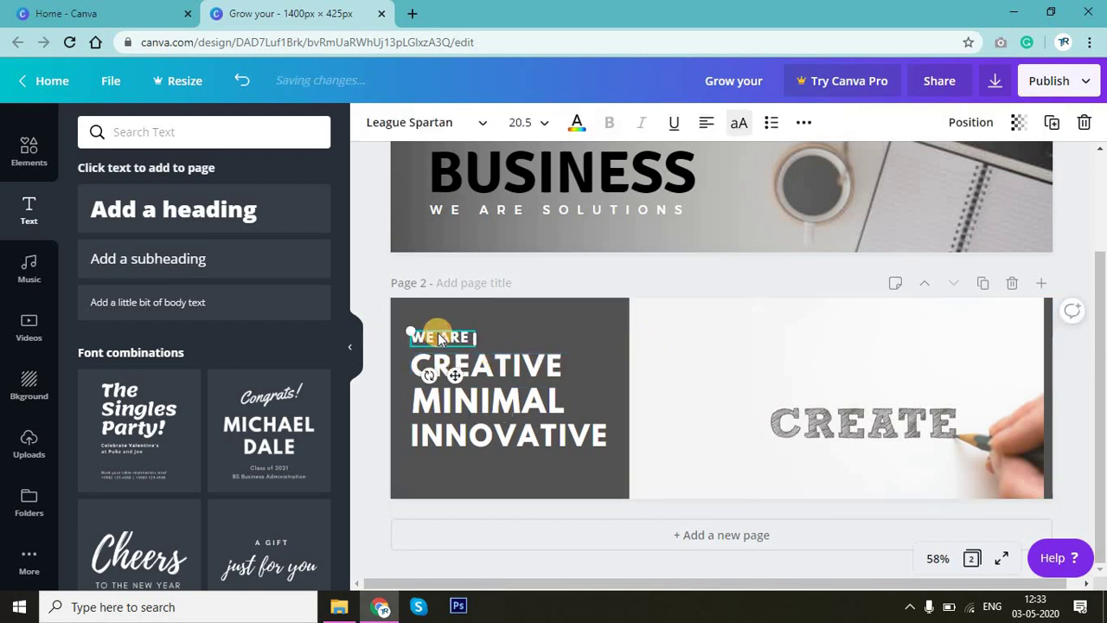
key(Down)
key(Down)
key(Down)
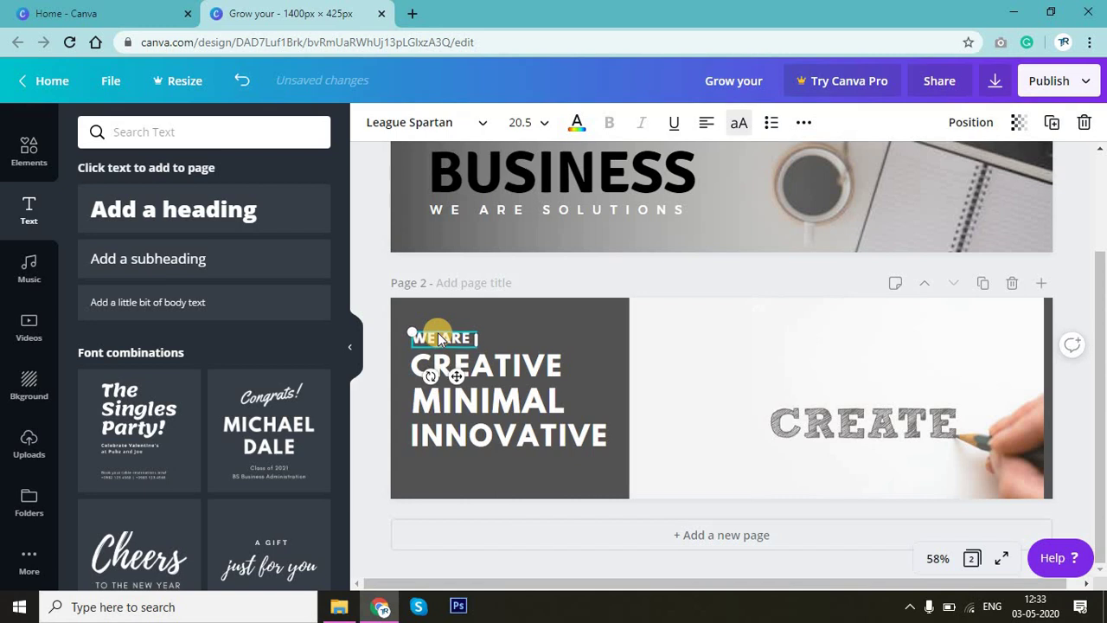
key(Down)
Lock the dark grey panel in place.
click(684, 356)
click(442, 348)
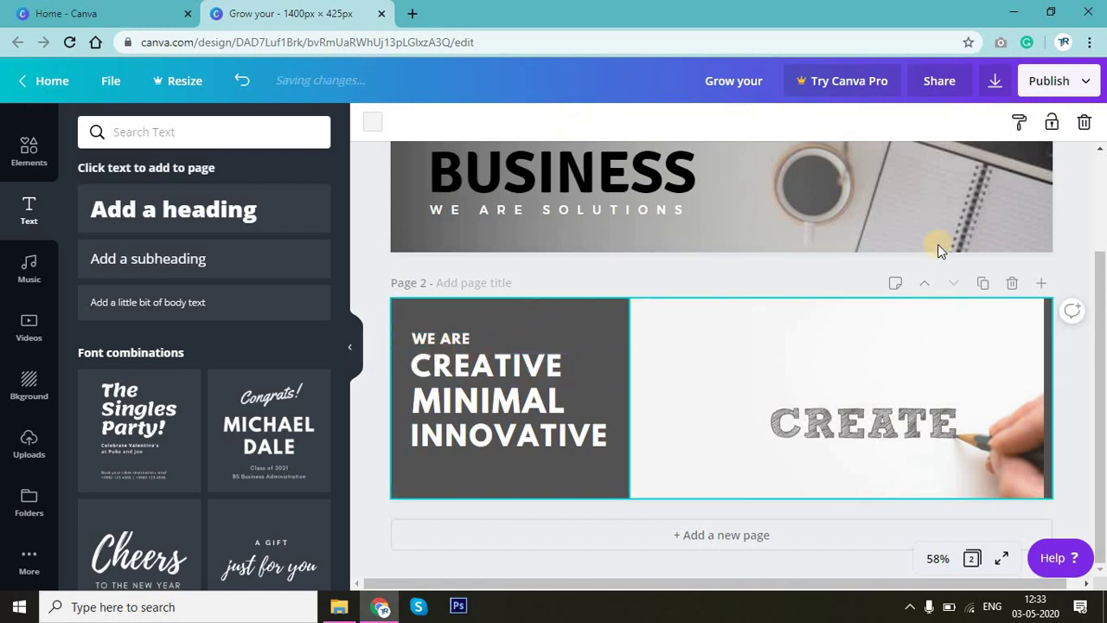
click(1023, 124)
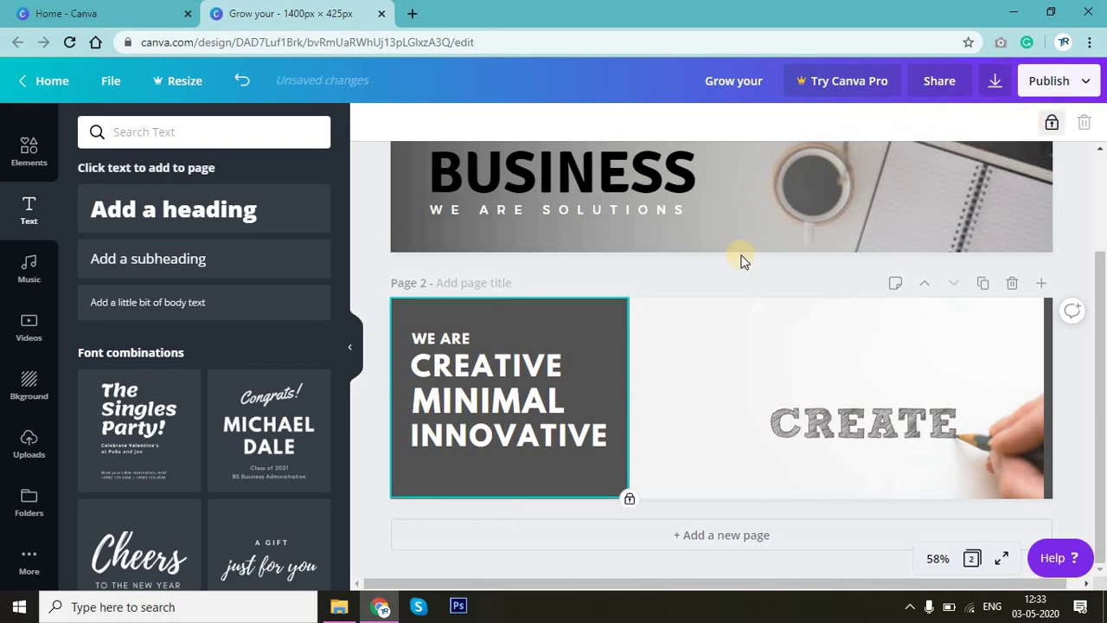
Group the four stacked text lines and shift the group slightly lower.
drag(412, 317, 532, 471)
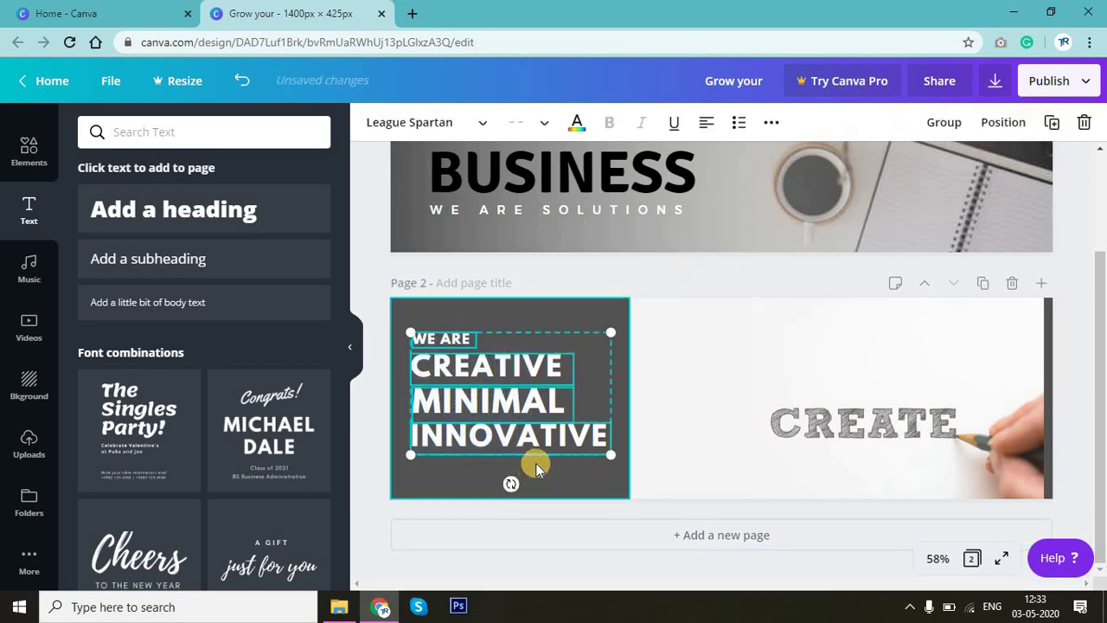
key(ctrl+g)
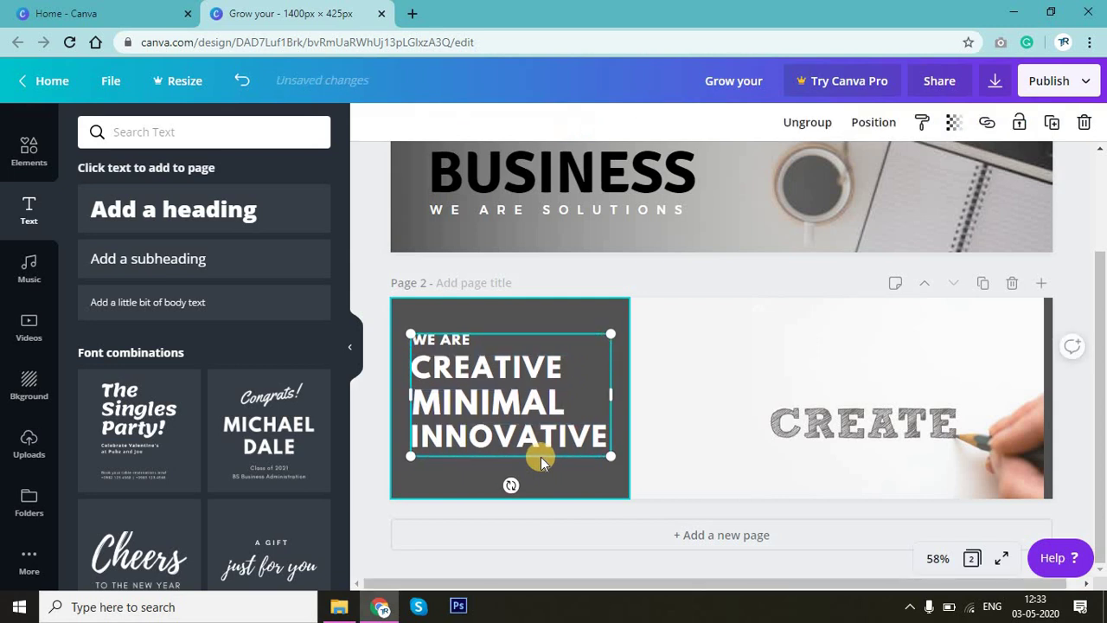
key(Down)
key(Down)
key(Down)
key(Down)
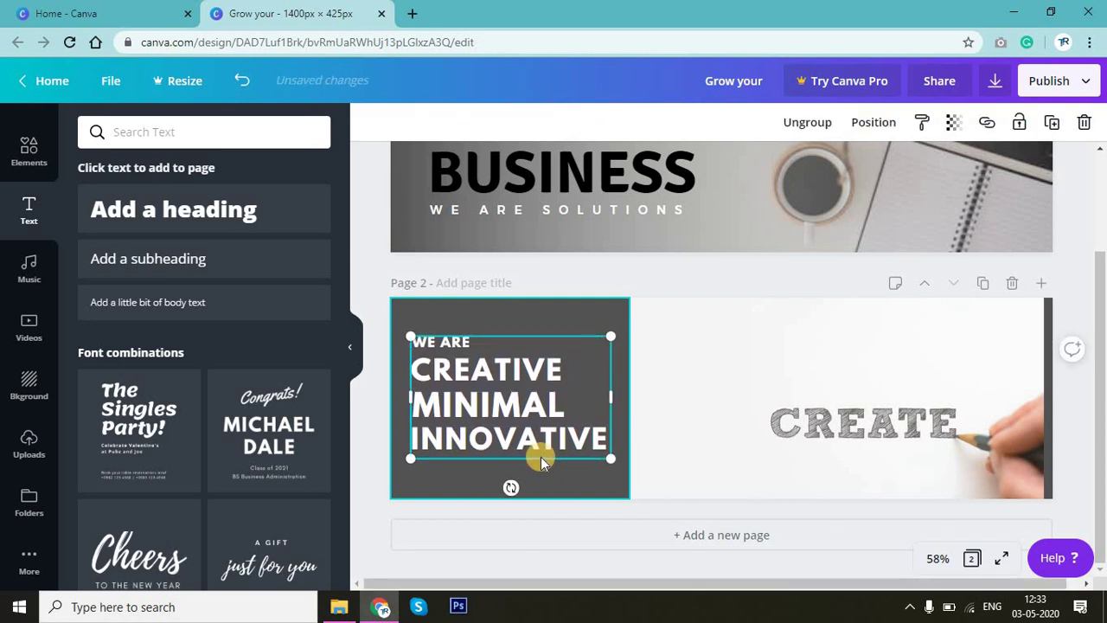
key(Down)
key(Down)
key(Down)
key(Down)
key(Down)
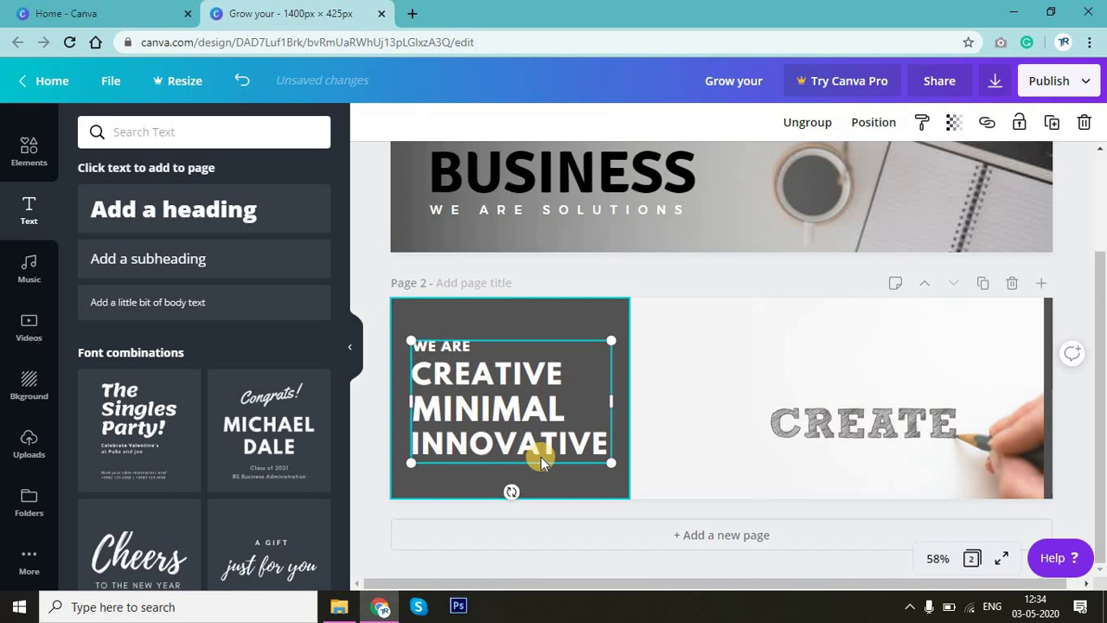
key(Down)
key(Down)
key(Down)
key(Down)
key(Down)
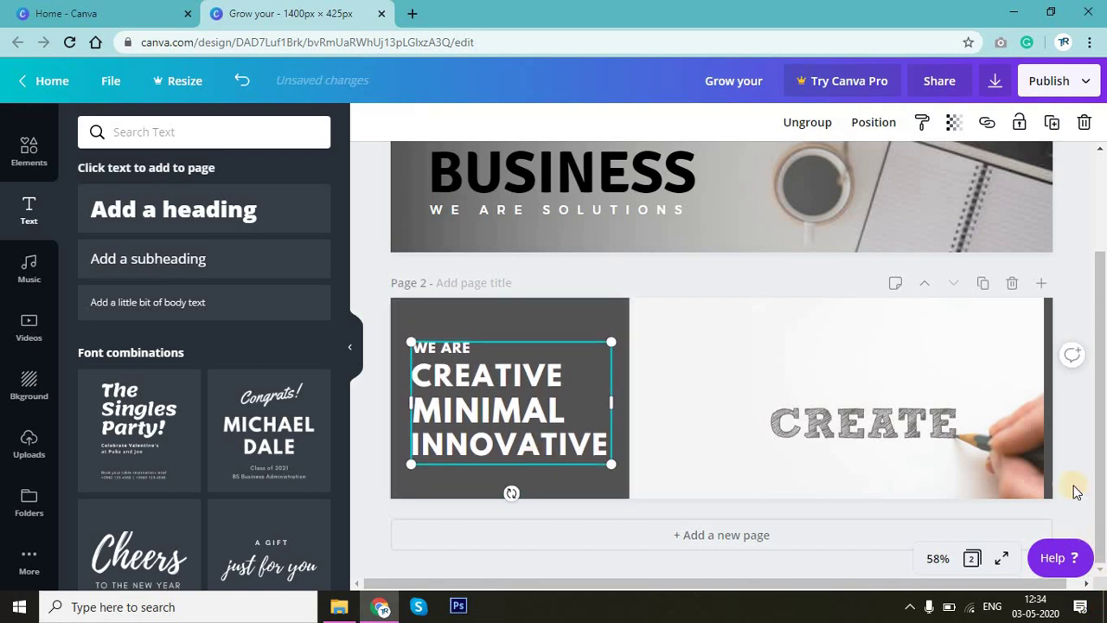
click(1084, 401)
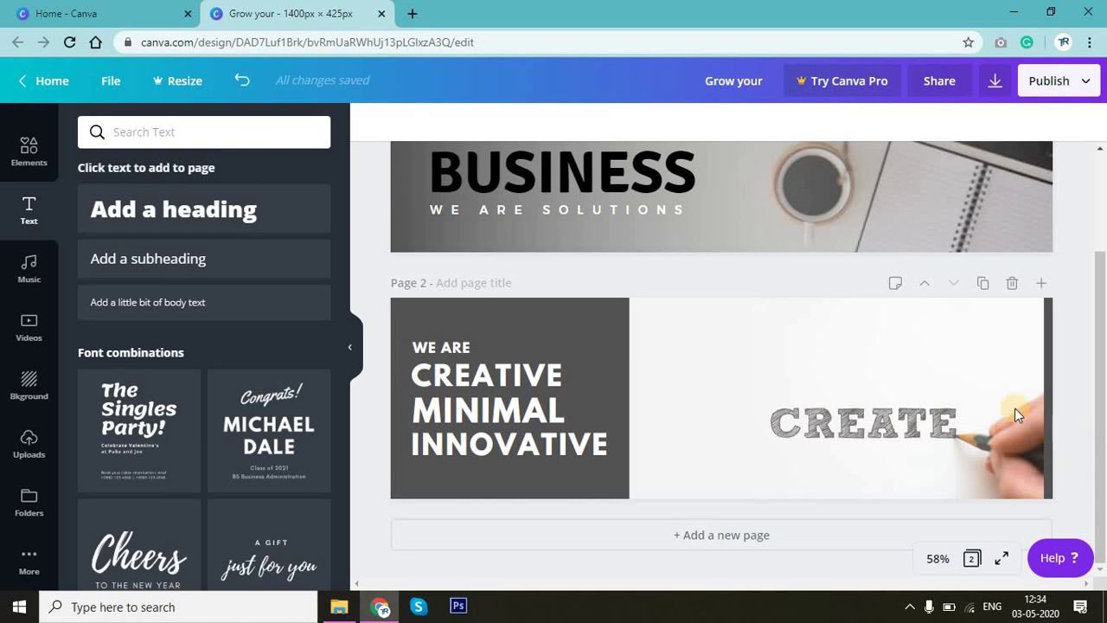
Scroll up so page 1's GROW YOUR BUSINESS banner shows above page 2.
scroll(986, 412, up, 3)
scroll(989, 403, down, 3)
scroll(990, 404, up, 3)
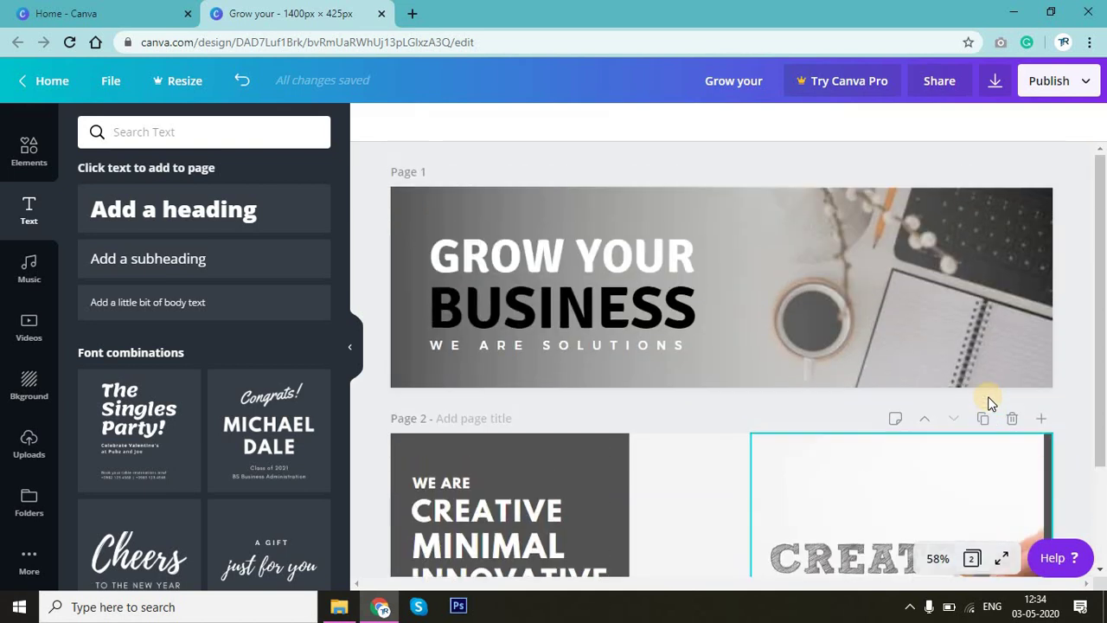
scroll(990, 404, down, 3)
scroll(990, 403, up, 2)
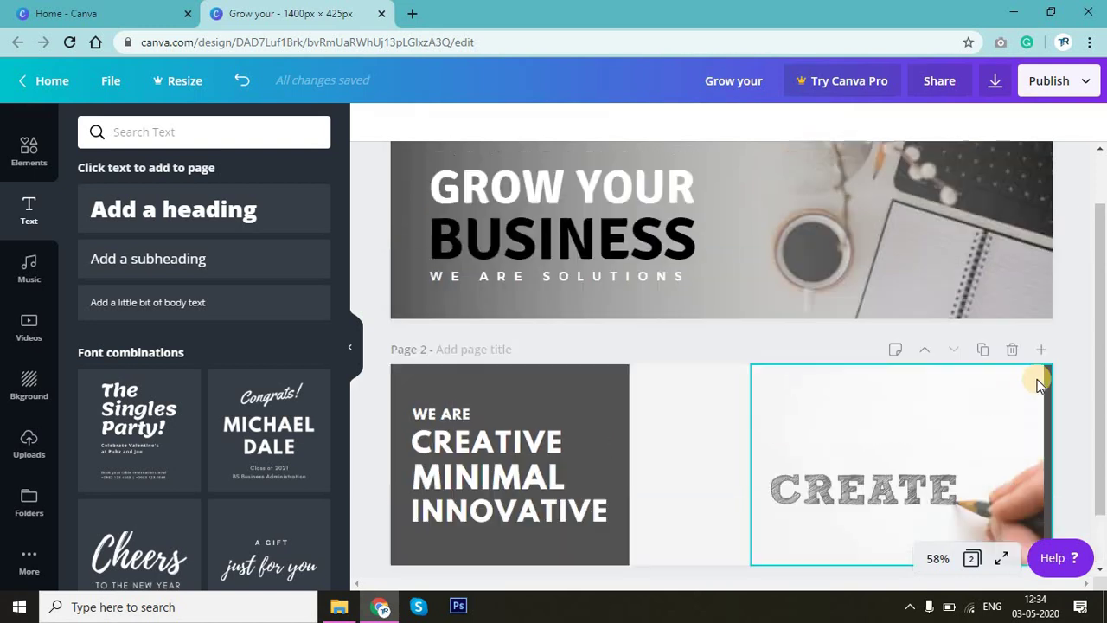